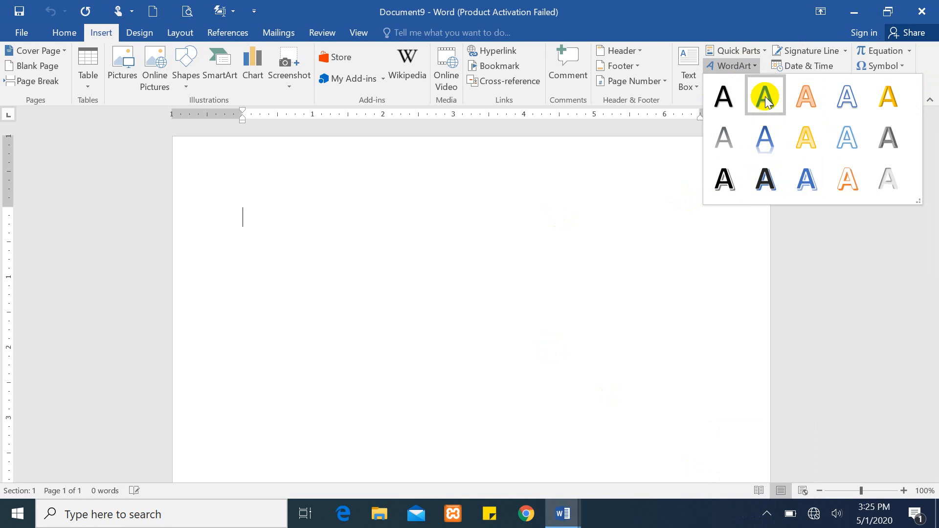
- Insert a blue shadowed WordArt reading "My word art" and move it to the upper centre of the page
{"action": "left_click", "coordinate": [764, 98]}
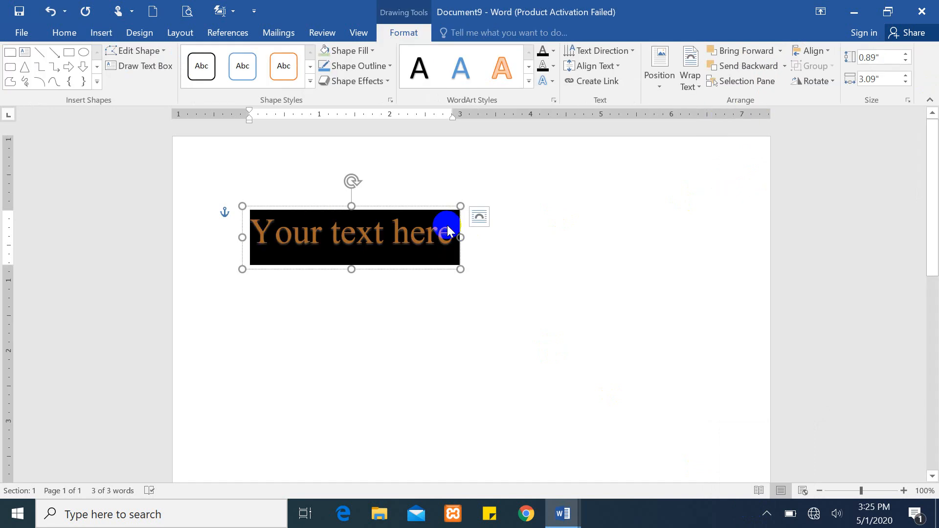
{"action": "type", "text": "My"}
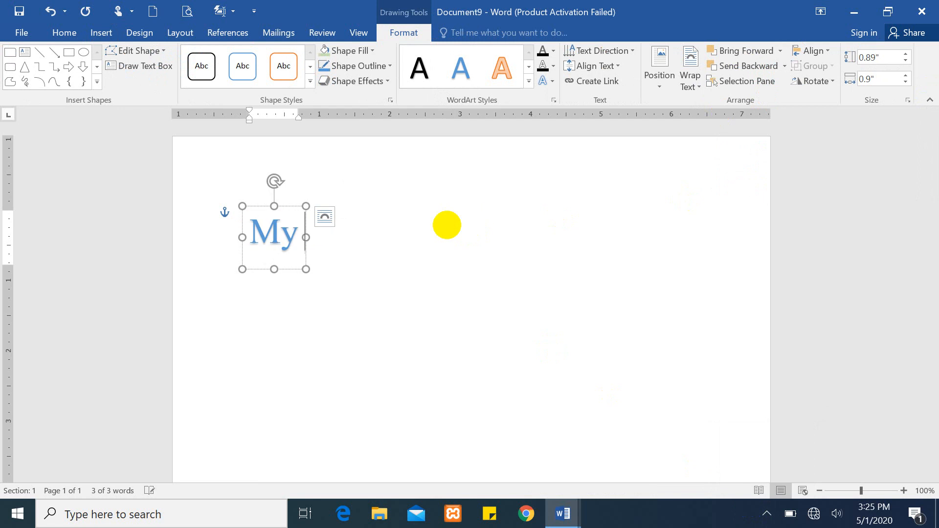
{"action": "type", "text": " word"}
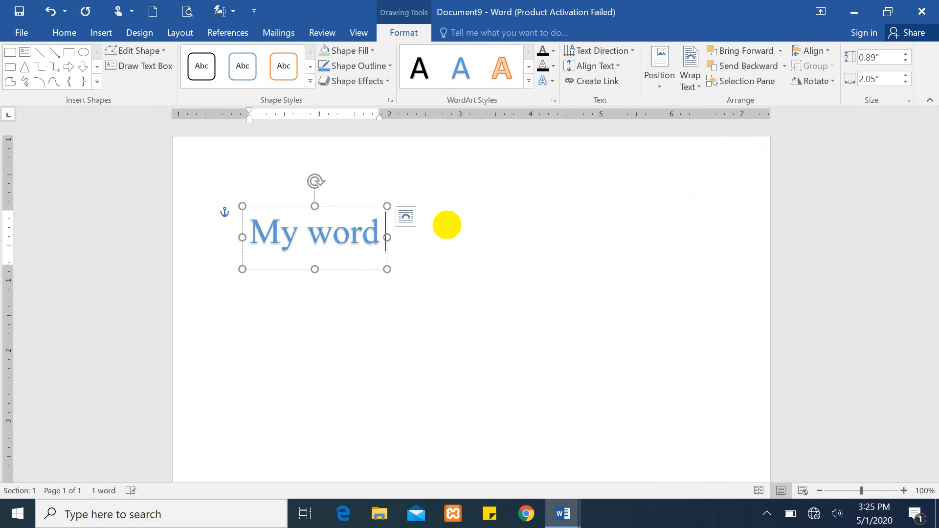
{"action": "type", "text": " art"}
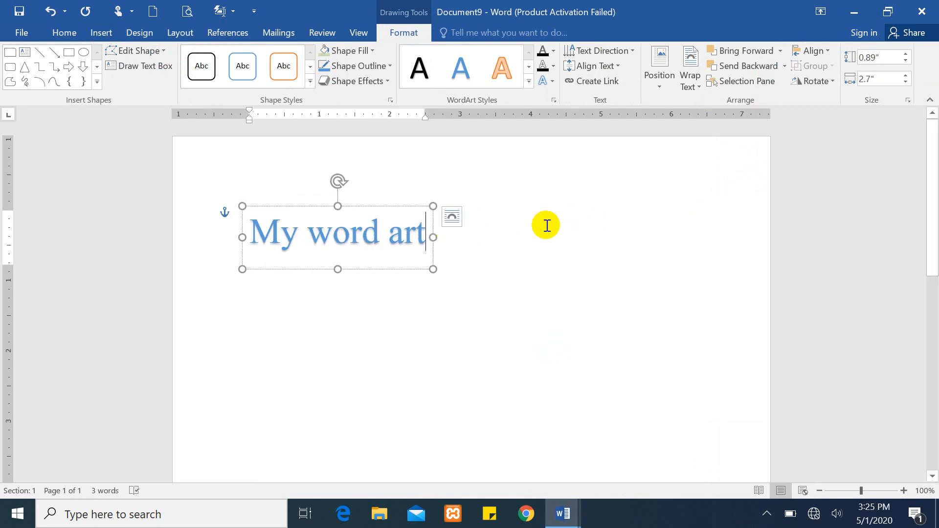
{"action": "left_click", "coordinate": [544, 224]}
{"action": "left_click", "coordinate": [294, 221]}
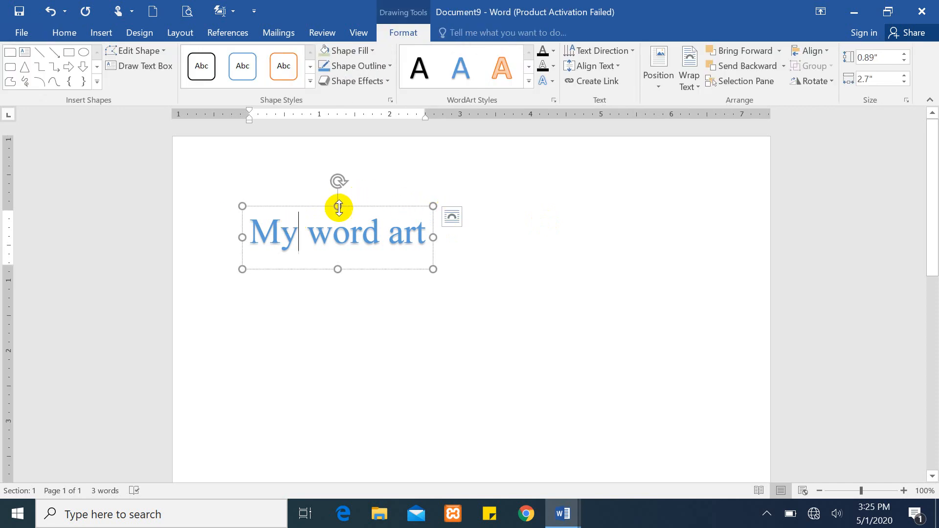
{"action": "left_click_drag", "start_coordinate": [429, 206], "coordinate": [477, 189]}
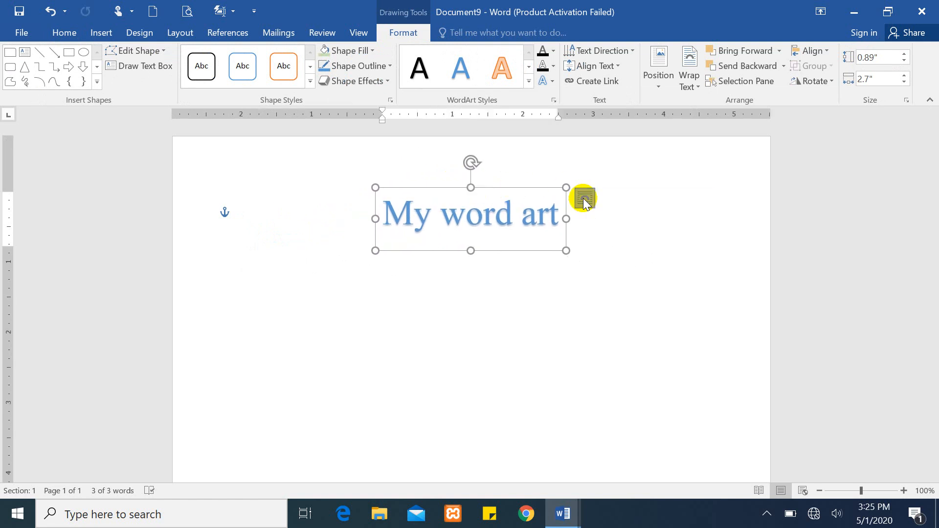
- Examine the layout options and text wrapping choices available for the WordArt
{"action": "left_click", "coordinate": [585, 201]}
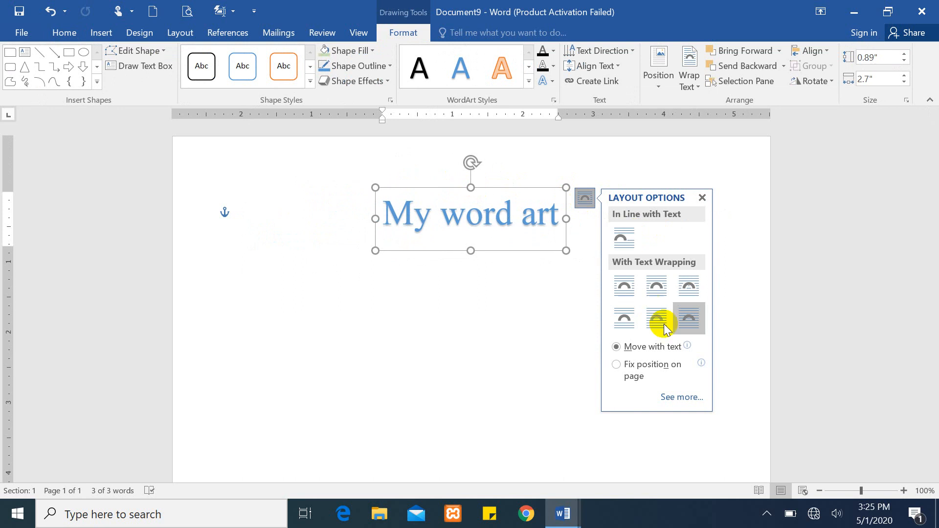
{"action": "left_click", "coordinate": [658, 153]}
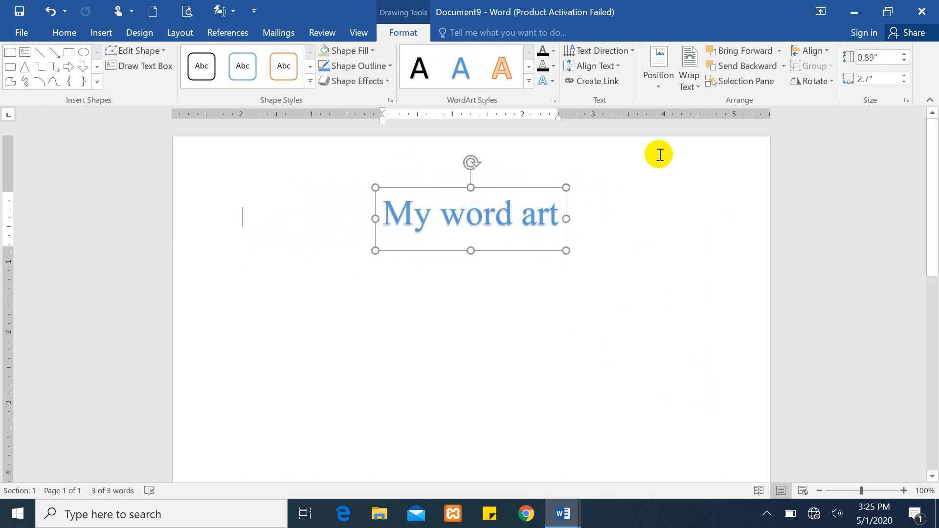
{"action": "left_click", "coordinate": [491, 203]}
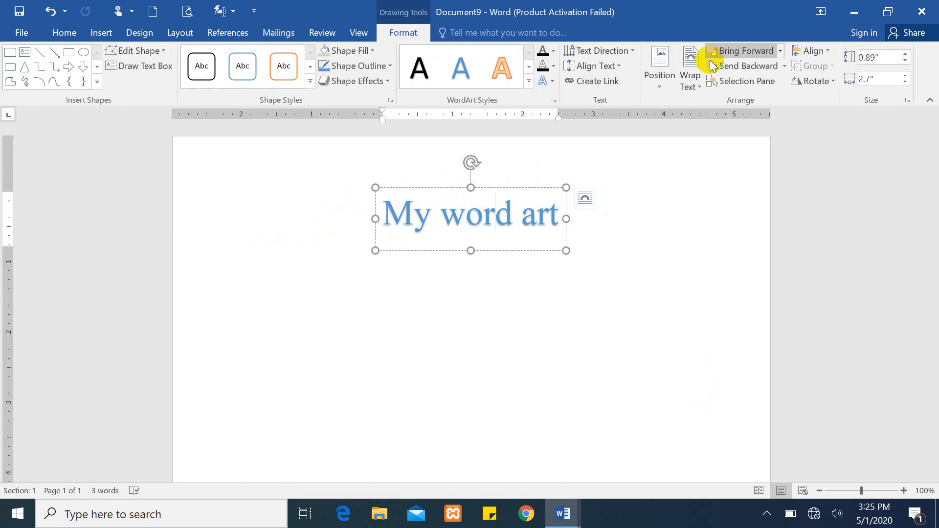
{"action": "left_click", "coordinate": [696, 79]}
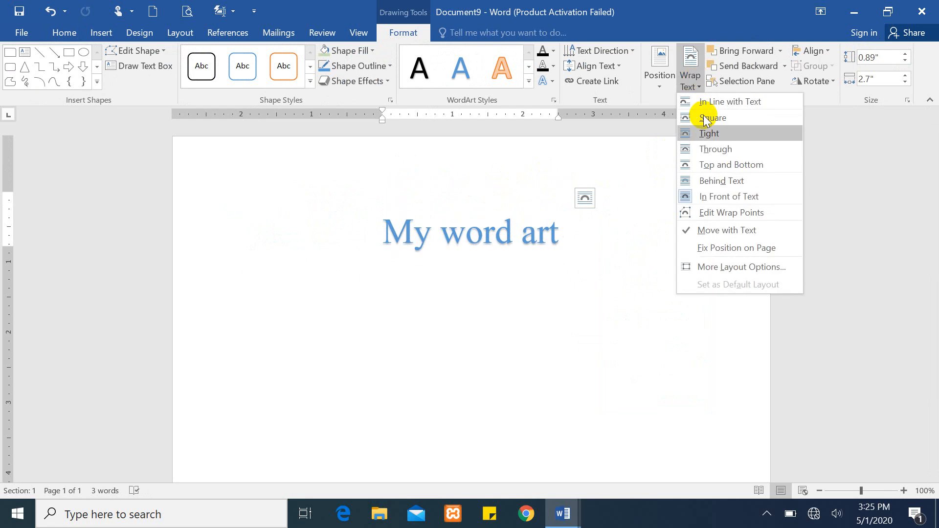
{"action": "left_click", "coordinate": [506, 184]}
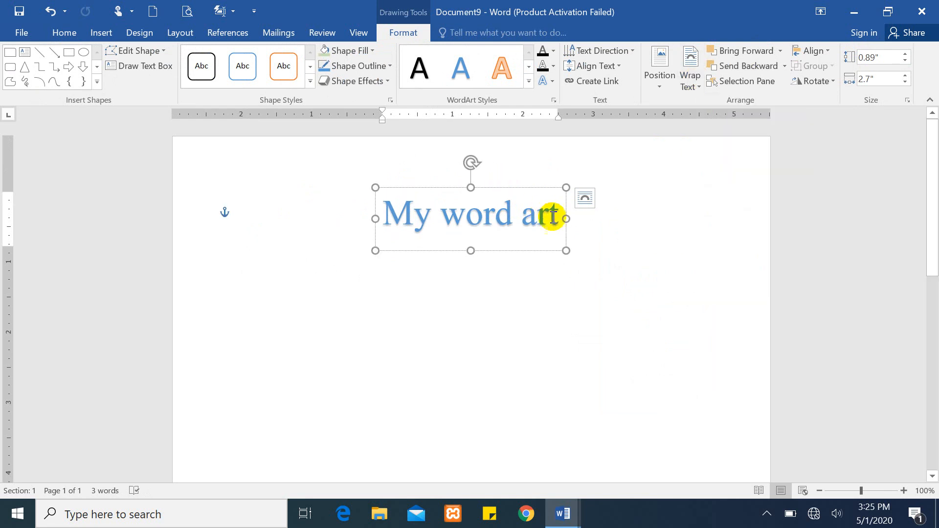
{"action": "left_click_drag", "start_coordinate": [556, 215], "coordinate": [385, 211]}
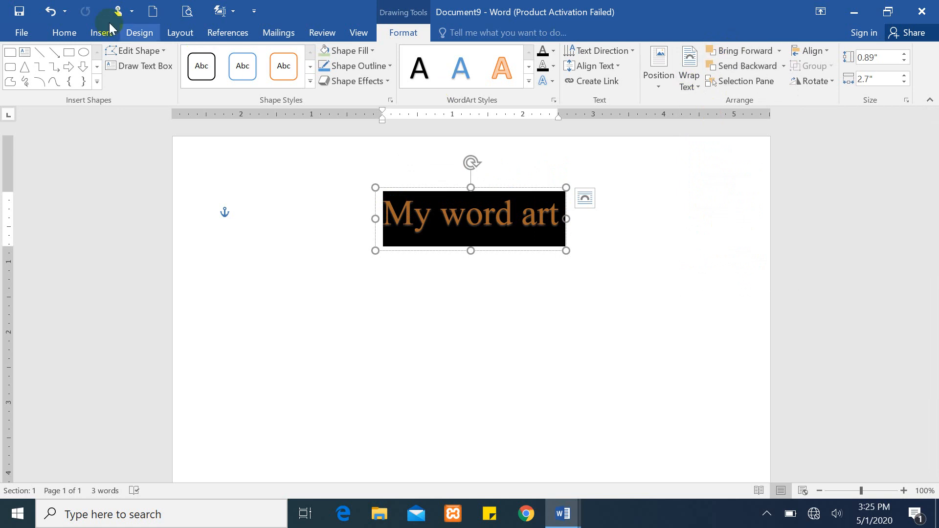
{"action": "left_click", "coordinate": [96, 40]}
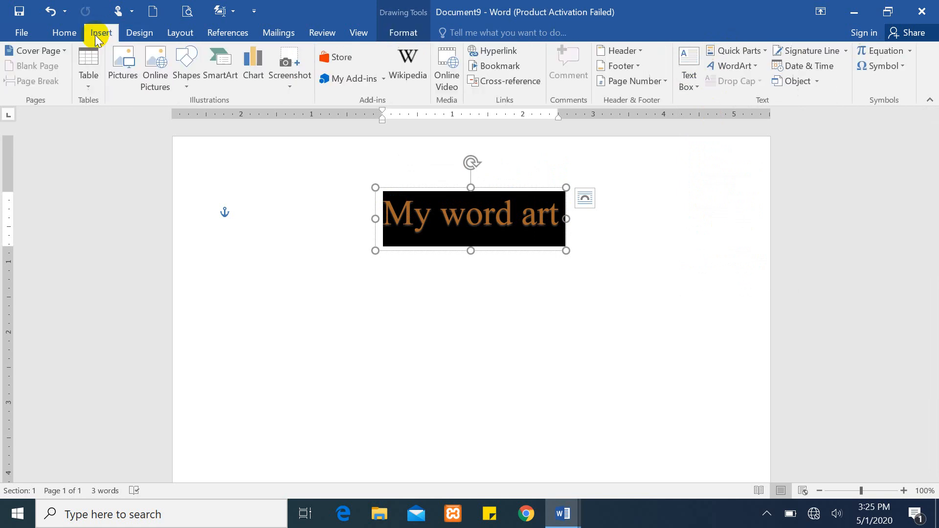
{"action": "left_click", "coordinate": [756, 69]}
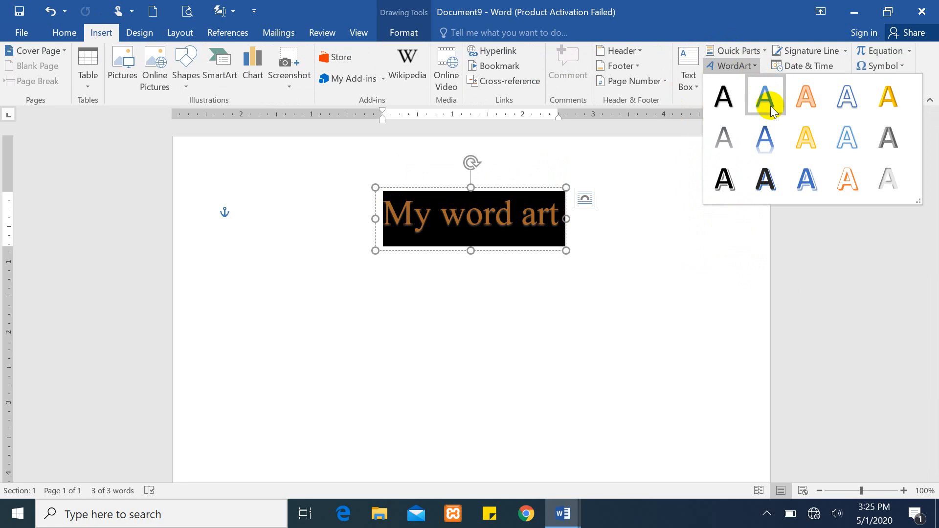
{"action": "left_click", "coordinate": [667, 193]}
{"action": "left_click", "coordinate": [628, 200]}
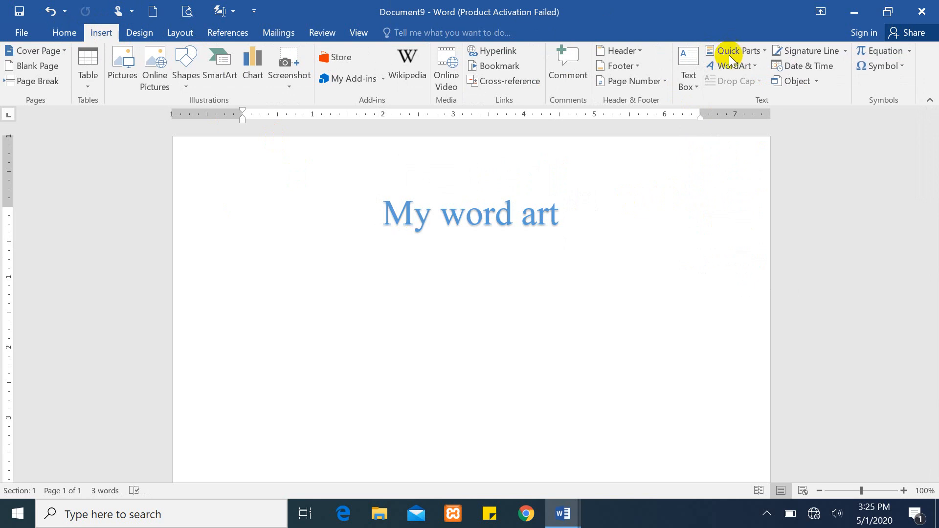
{"action": "left_click", "coordinate": [747, 66]}
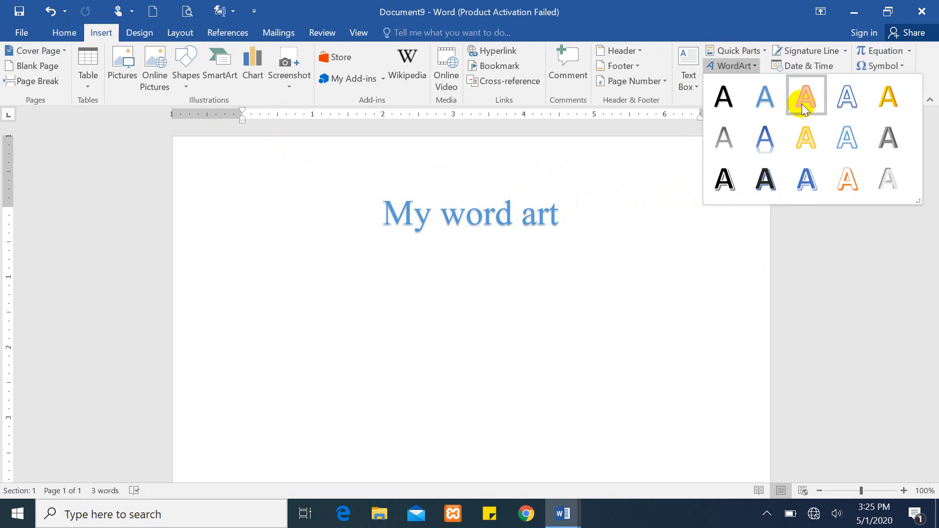
{"action": "left_click", "coordinate": [560, 220]}
- Create a second WordArt from the selected "My word art" text in the bold black style with blue shadow
{"action": "left_click_drag", "start_coordinate": [560, 220], "coordinate": [403, 216]}
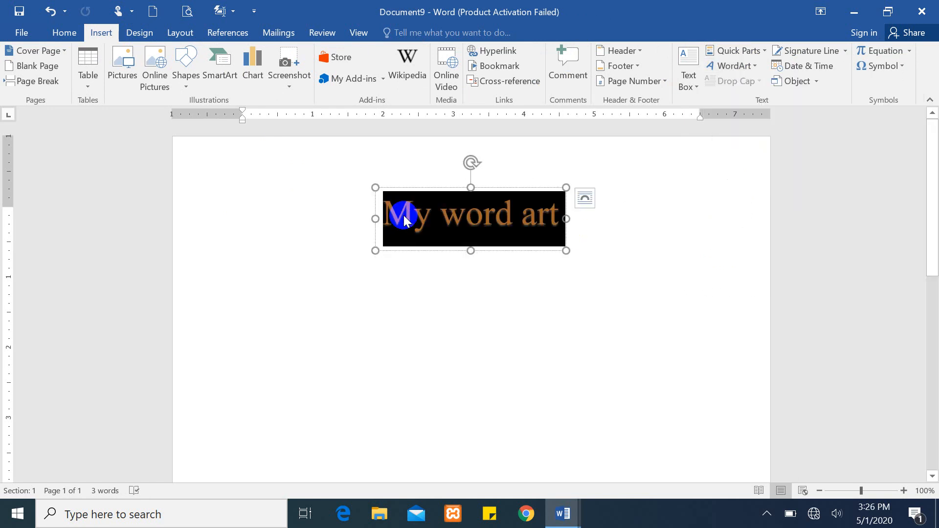
{"action": "left_click", "coordinate": [751, 69]}
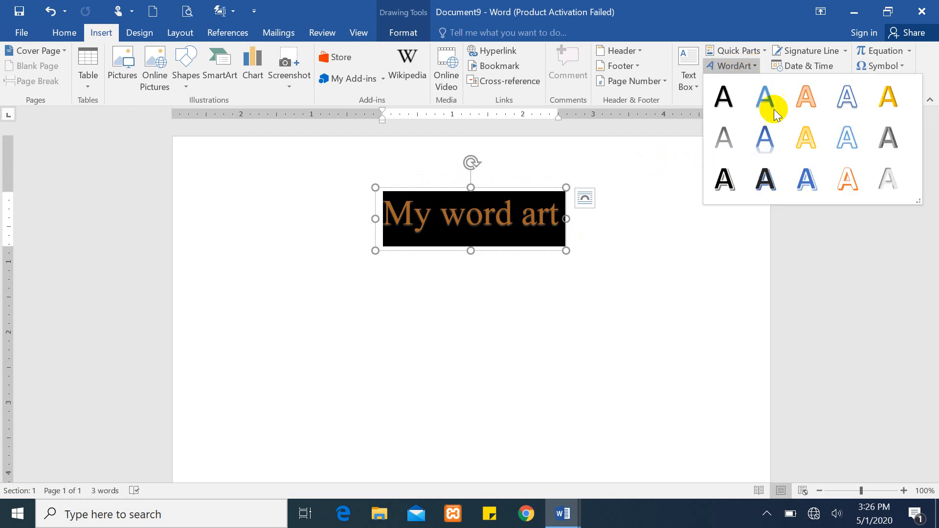
{"action": "left_click", "coordinate": [766, 180]}
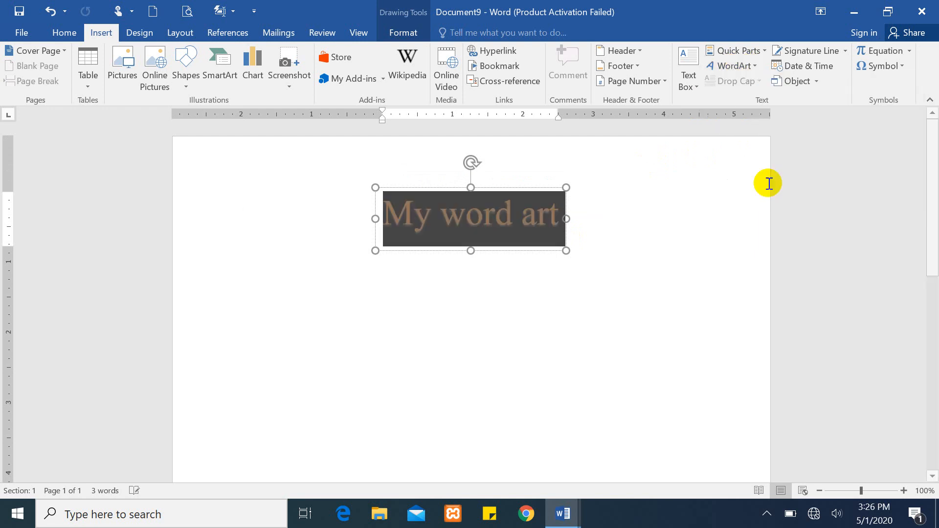
{"action": "left_click", "coordinate": [663, 237]}
- Move the black WordArt below the blue one and resize its box to about 1.14" high by 3.99" wide
{"action": "left_click", "coordinate": [491, 217]}
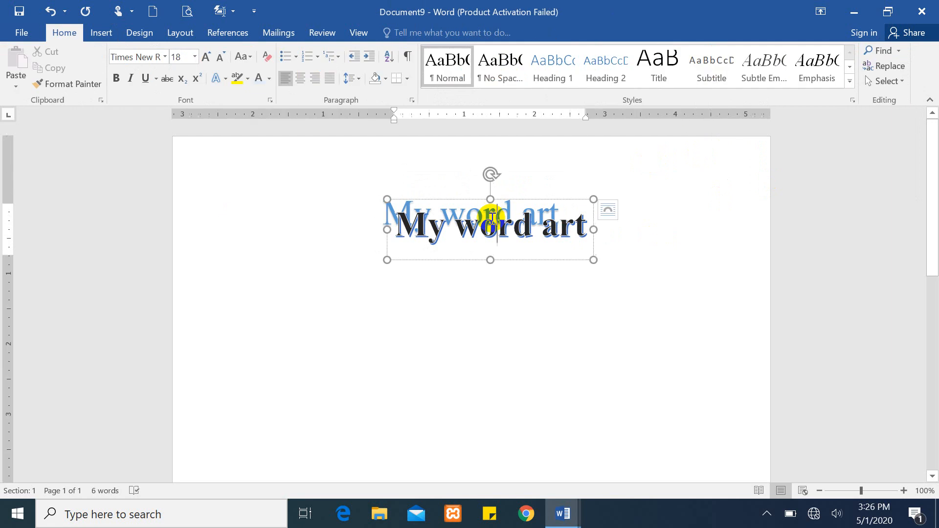
{"action": "left_click_drag", "start_coordinate": [507, 211], "coordinate": [532, 180]}
{"action": "left_click_drag", "start_coordinate": [473, 180], "coordinate": [590, 245]}
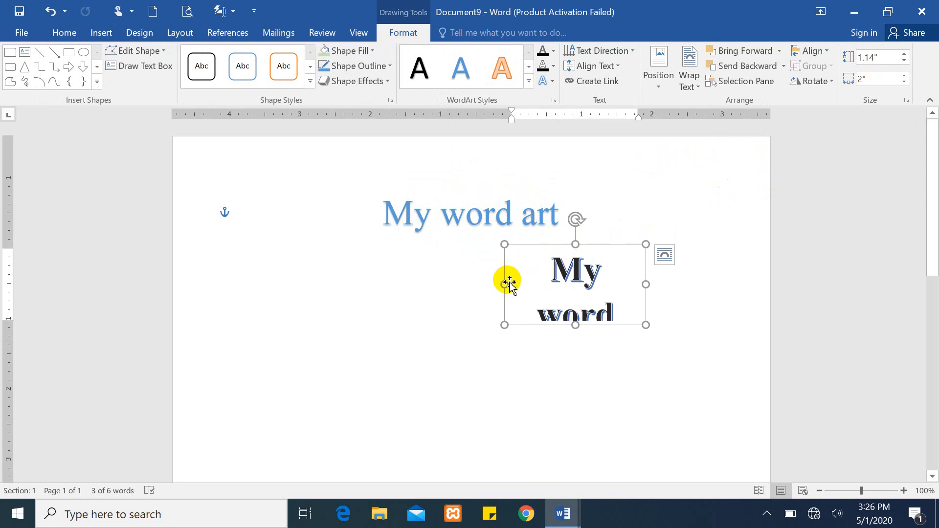
{"action": "left_click_drag", "start_coordinate": [501, 283], "coordinate": [363, 293]}
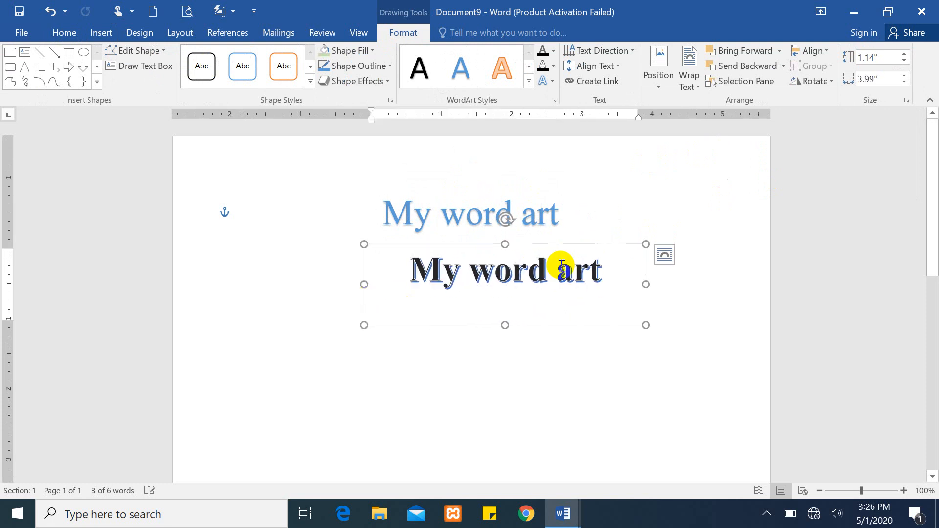
- Examine the gradient fills and outline weights available for the black WordArt's shape
{"action": "left_click_drag", "start_coordinate": [606, 268], "coordinate": [411, 274]}
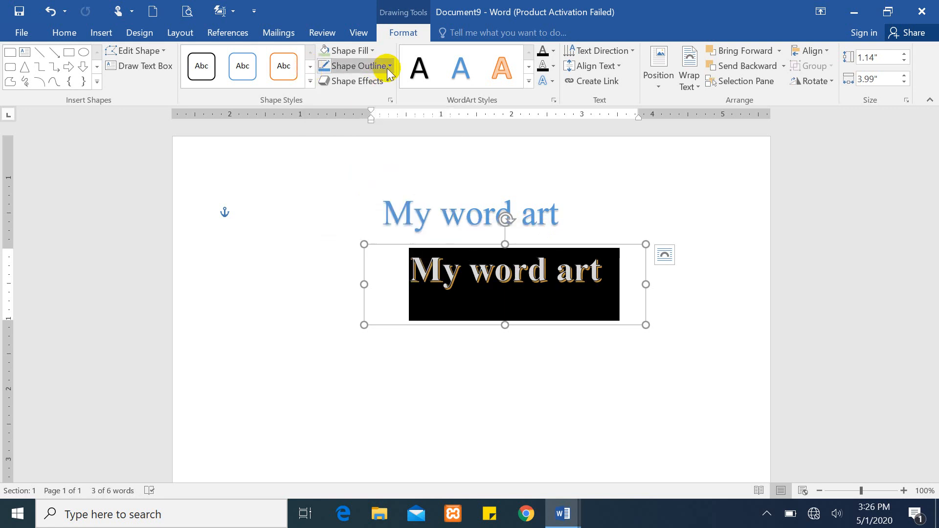
{"action": "left_click", "coordinate": [564, 160]}
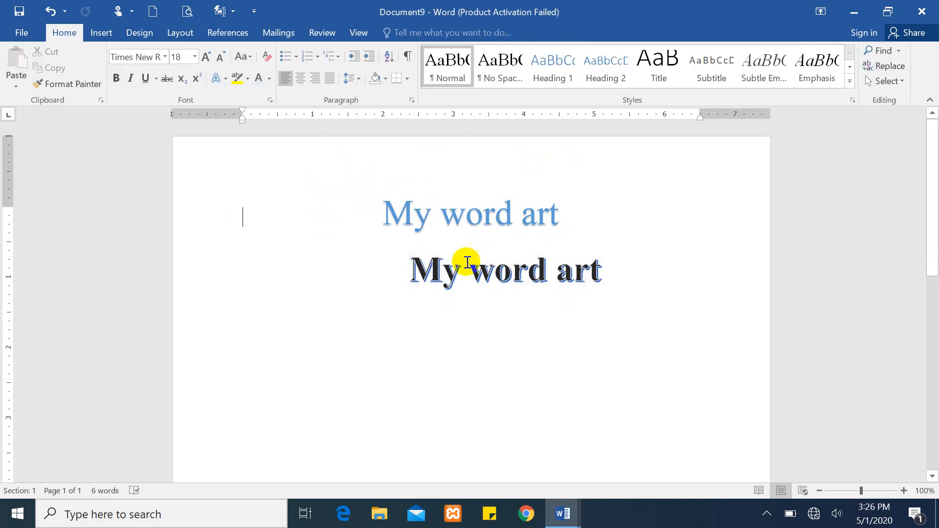
{"action": "left_click", "coordinate": [467, 266]}
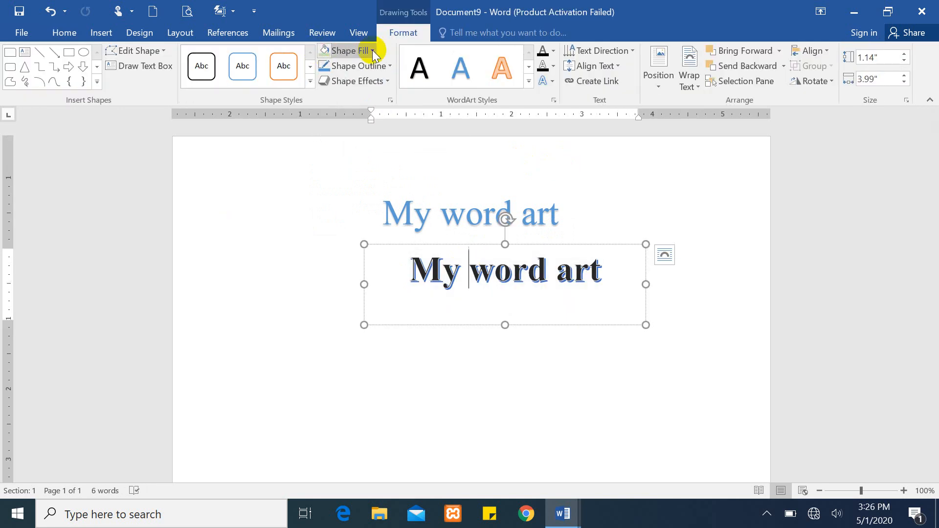
{"action": "left_click", "coordinate": [373, 51]}
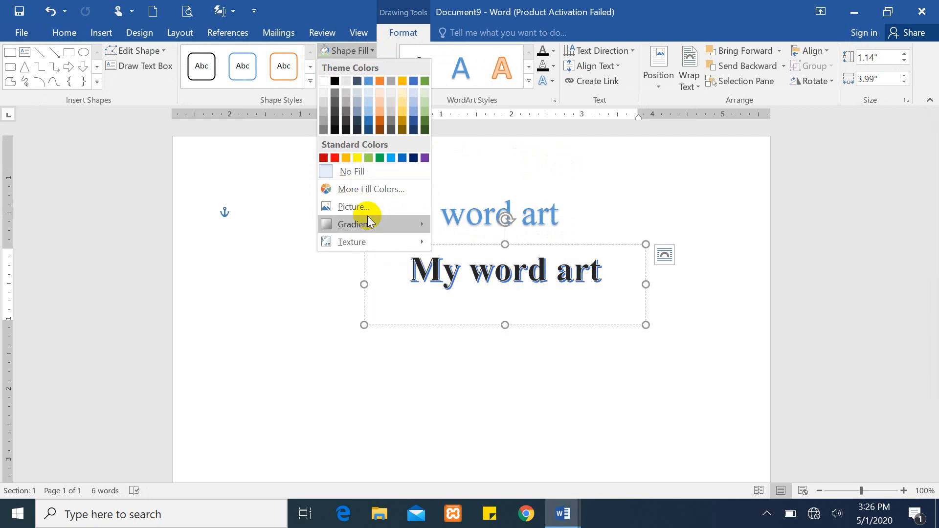
{"action": "mouse_move", "coordinate": [411, 224]}
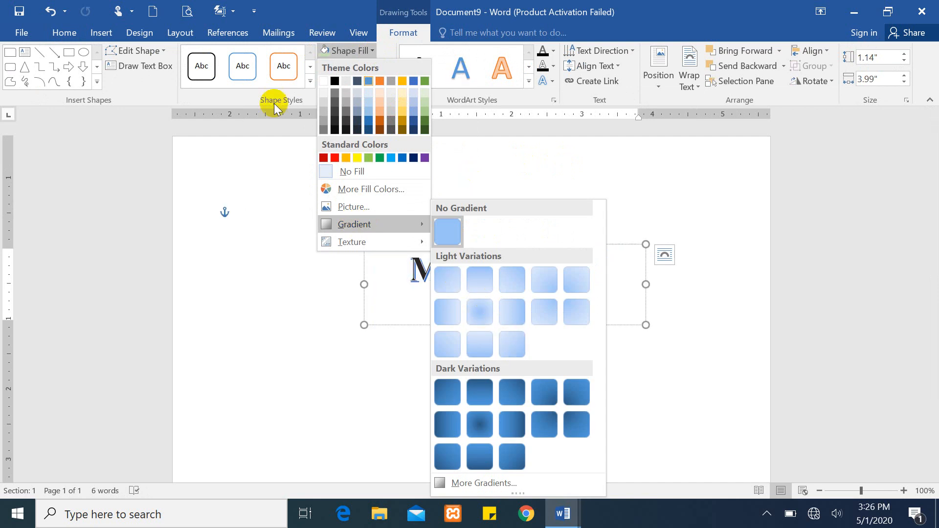
{"action": "left_click", "coordinate": [281, 129]}
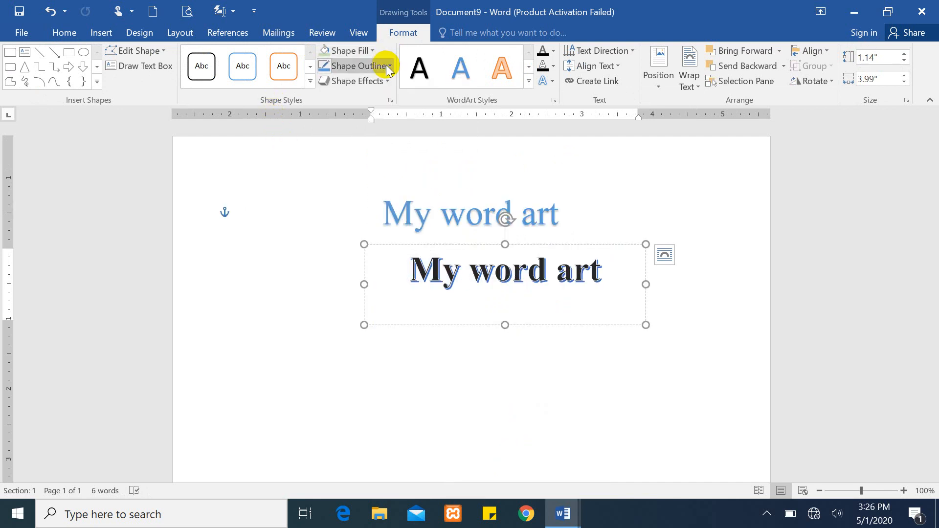
{"action": "left_click", "coordinate": [388, 66]}
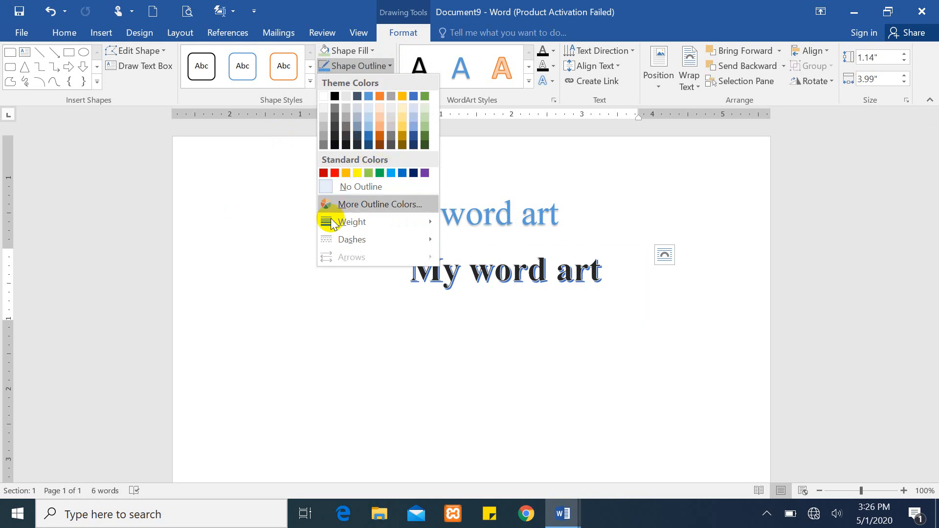
{"action": "mouse_move", "coordinate": [399, 226]}
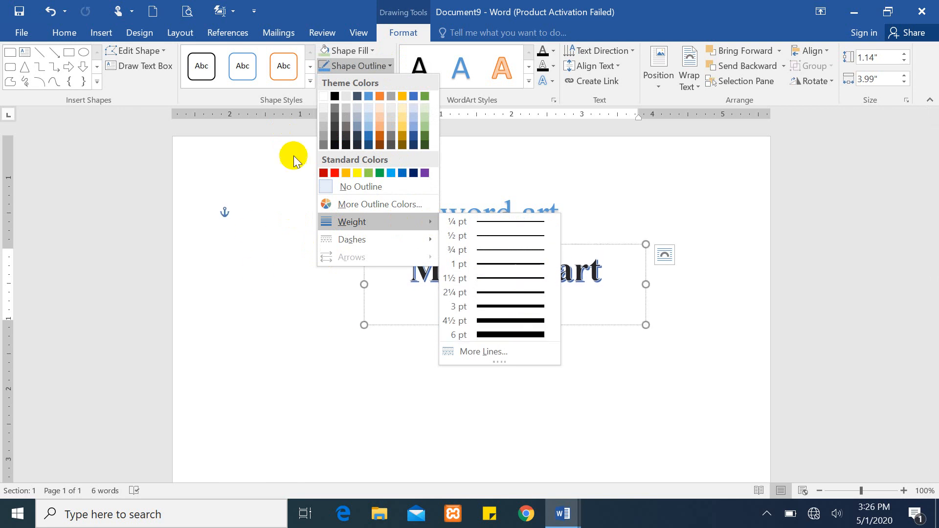
{"action": "left_click", "coordinate": [266, 182]}
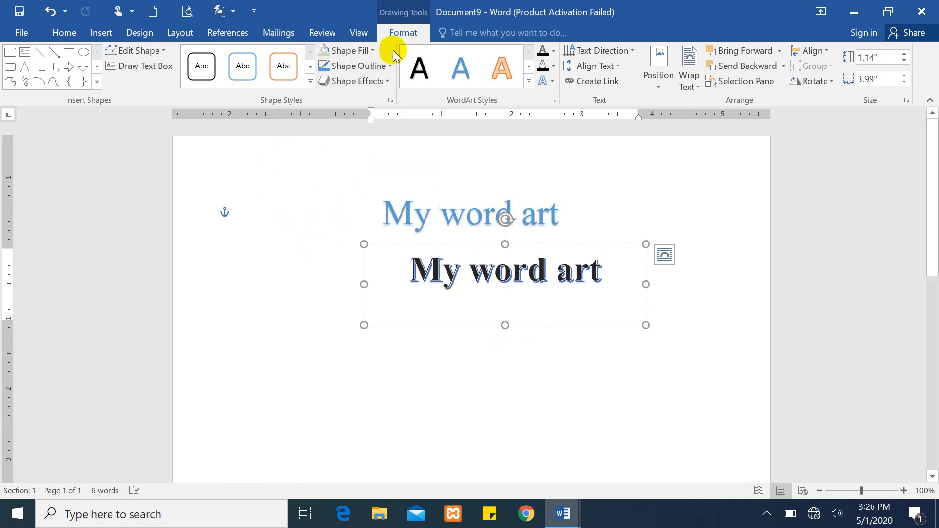
- Apply the first bevel shape effect to the black WordArt and deselect it
{"action": "left_click", "coordinate": [387, 81]}
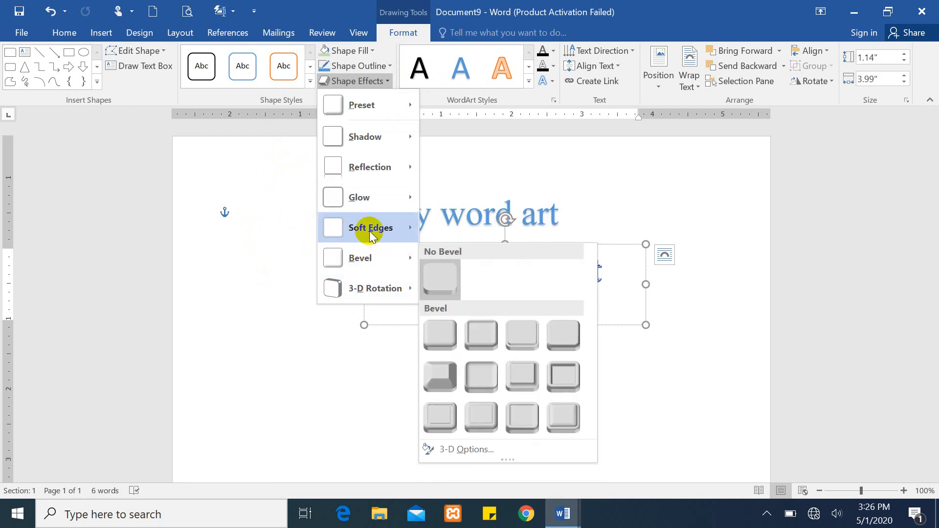
{"action": "mouse_move", "coordinate": [369, 231]}
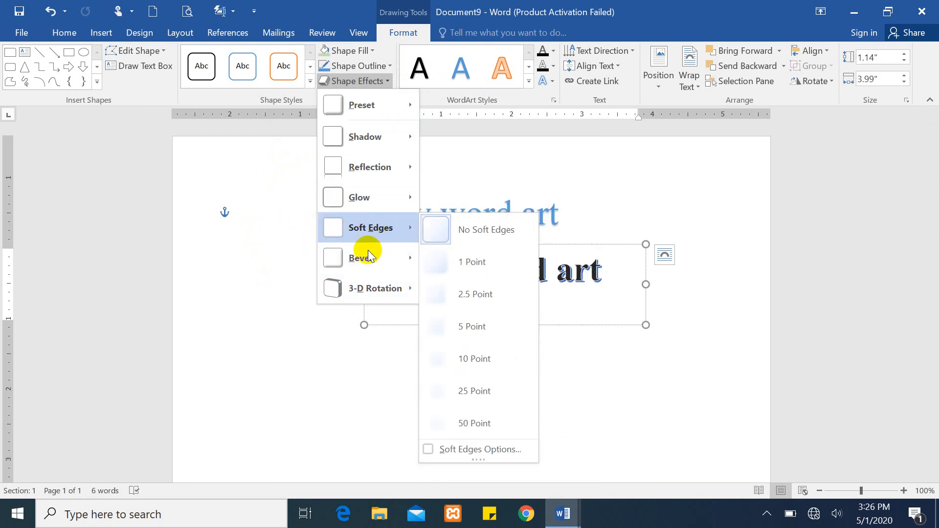
{"action": "mouse_move", "coordinate": [367, 256]}
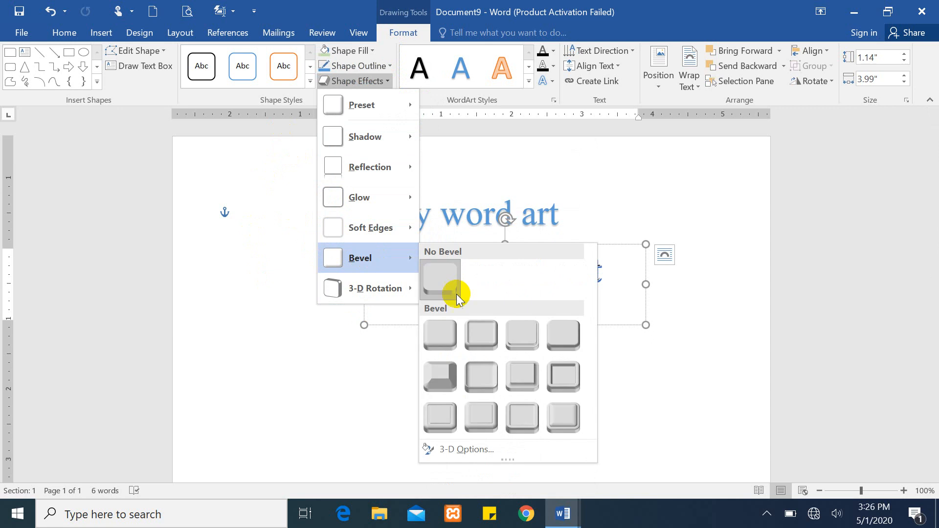
{"action": "left_click", "coordinate": [441, 330]}
{"action": "left_click", "coordinate": [639, 197]}
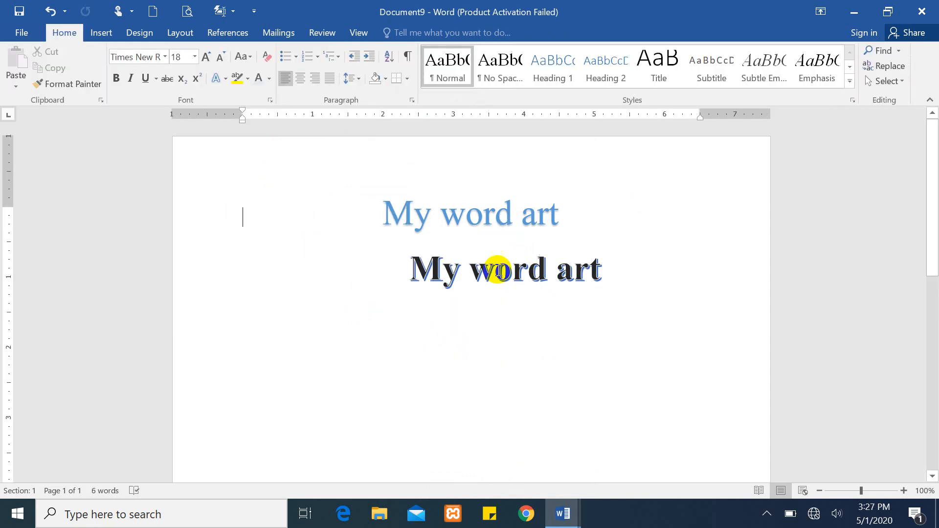
- Fill the black WordArt's shape with a light shade of the blue theme color and deselect it
{"action": "left_click", "coordinate": [497, 270]}
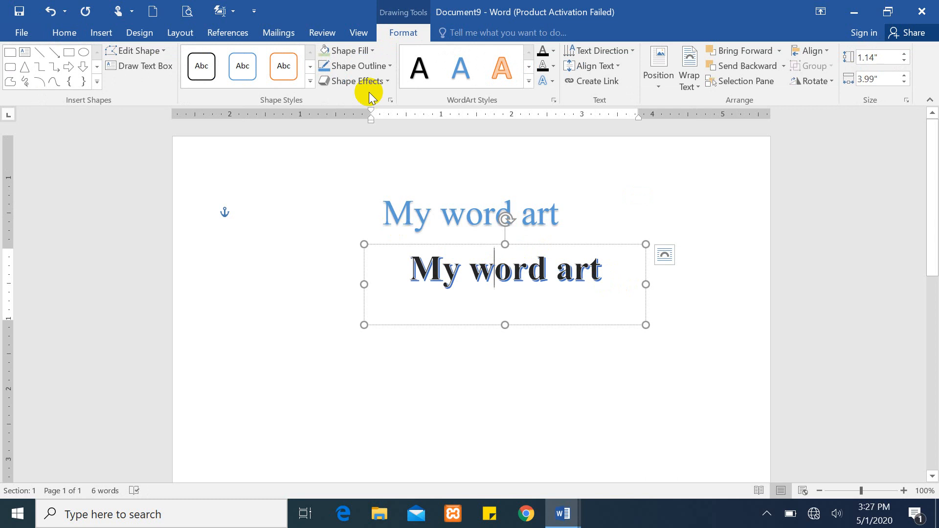
{"action": "left_click", "coordinate": [368, 52]}
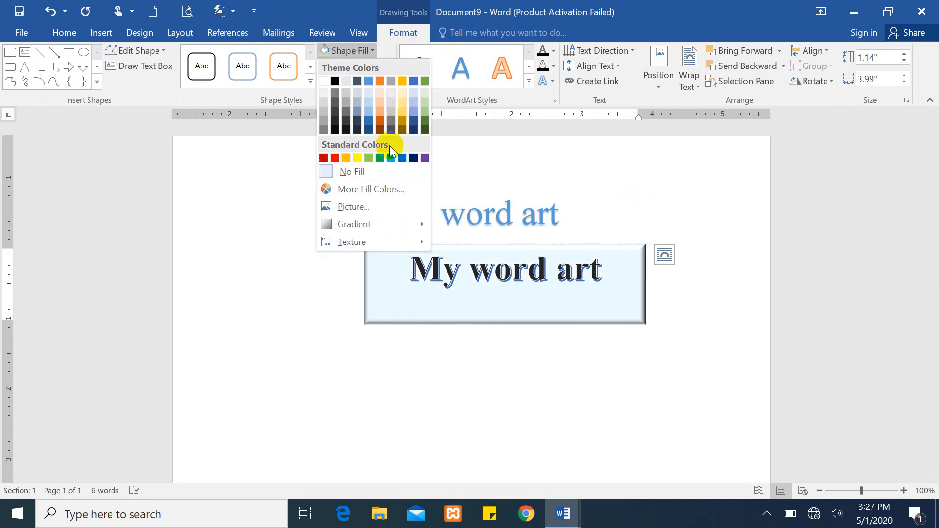
{"action": "left_click", "coordinate": [412, 110]}
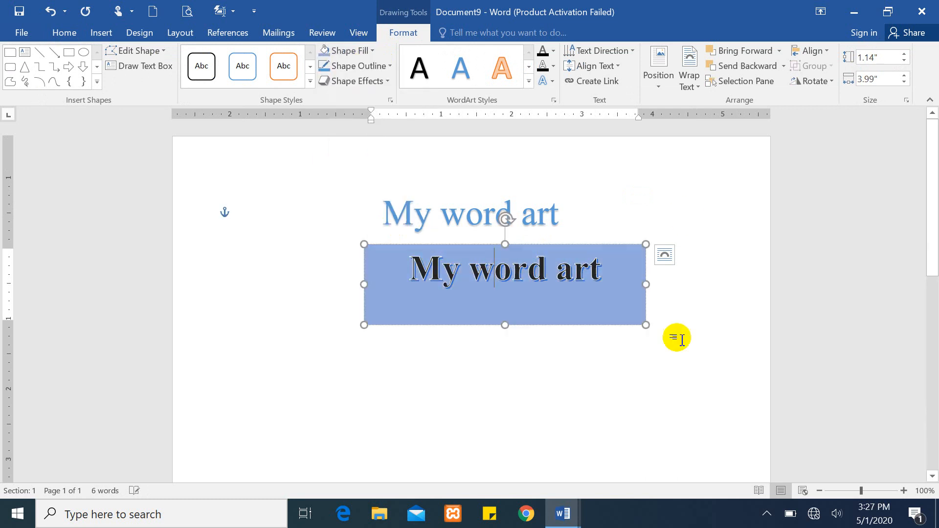
{"action": "left_click", "coordinate": [683, 213]}
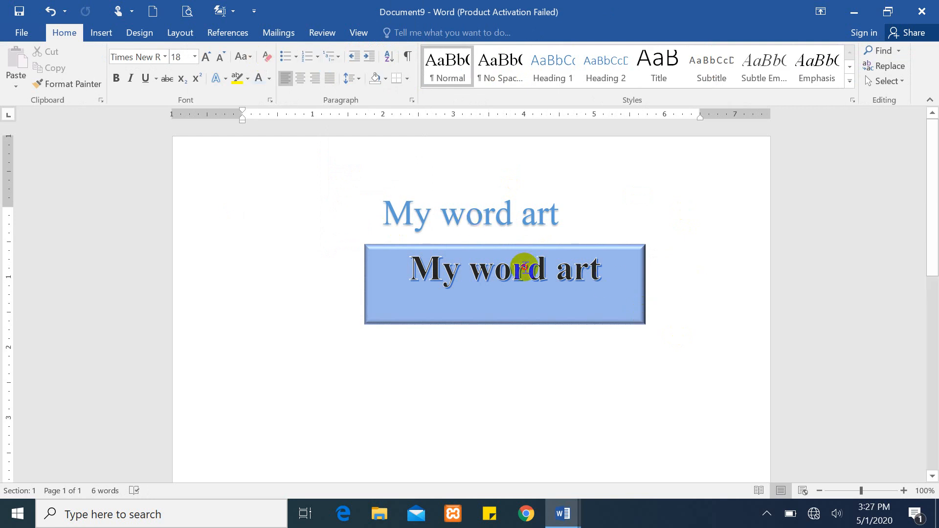
- Apply a parallel 3-D rotation effect to the black WordArt's shape so it slants upward to the right, and deselect it
{"action": "double_click", "coordinate": [533, 259]}
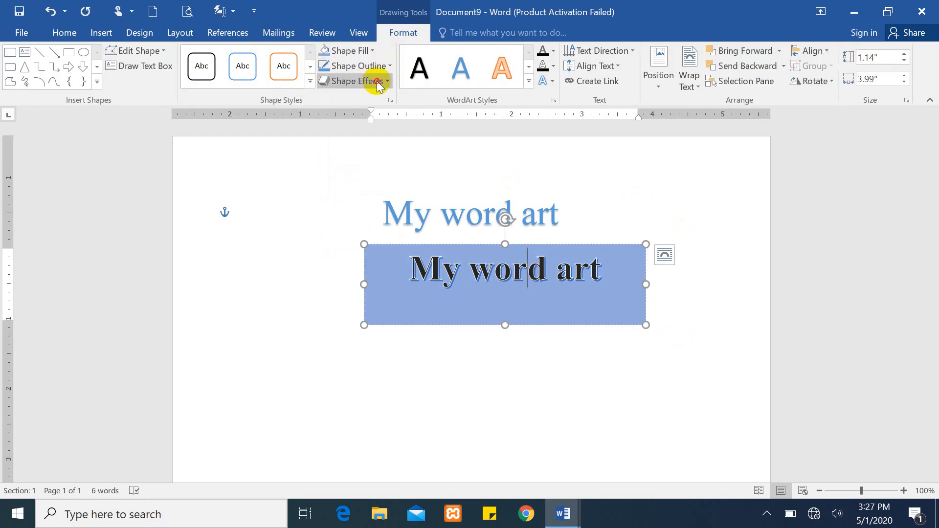
{"action": "left_click", "coordinate": [374, 83]}
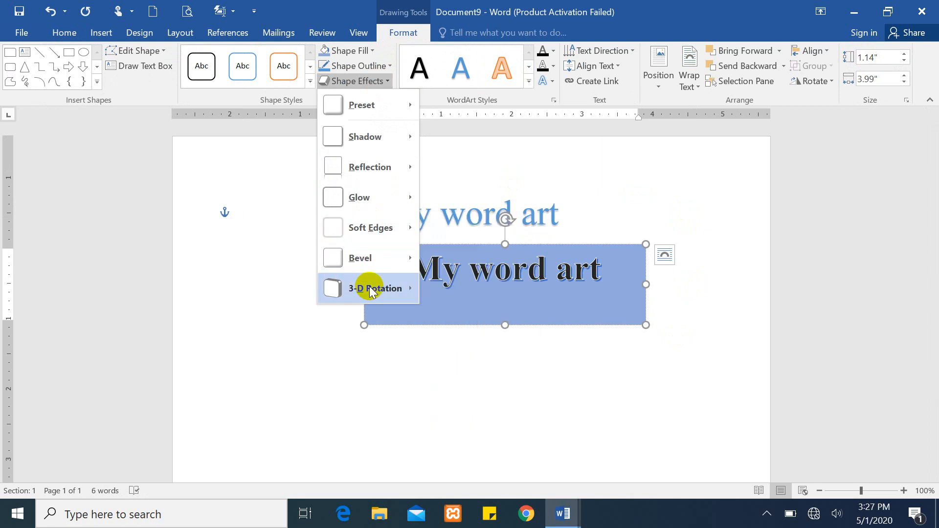
{"action": "mouse_move", "coordinate": [365, 287]}
{"action": "left_click", "coordinate": [483, 232]}
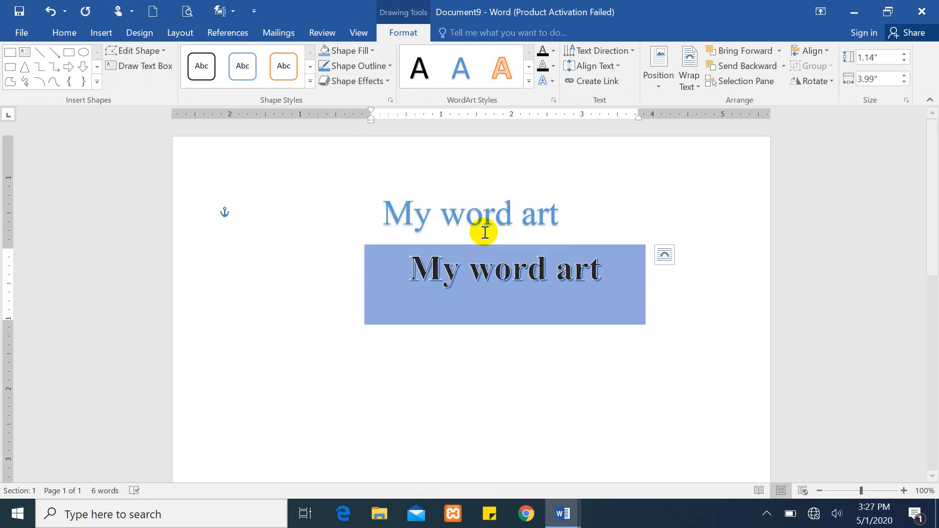
{"action": "left_click", "coordinate": [726, 213]}
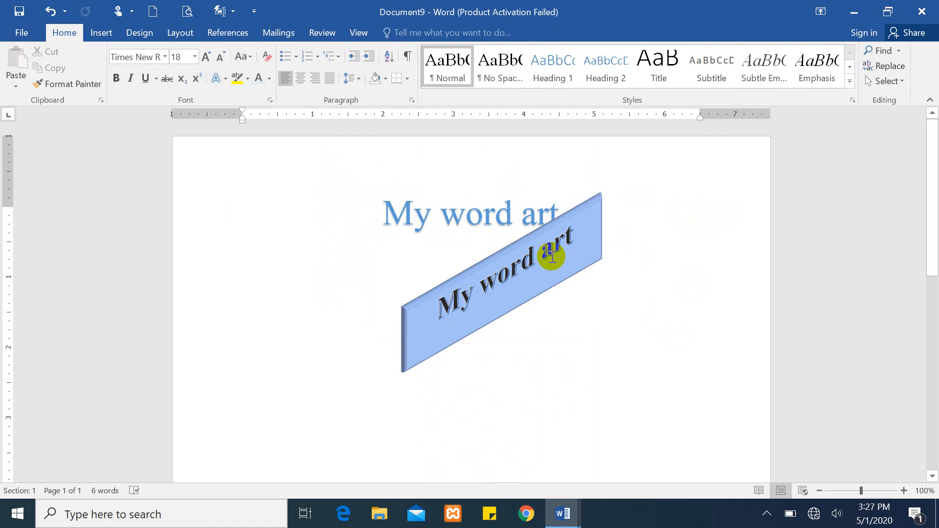
{"action": "left_click", "coordinate": [552, 256]}
{"action": "left_click", "coordinate": [579, 163]}
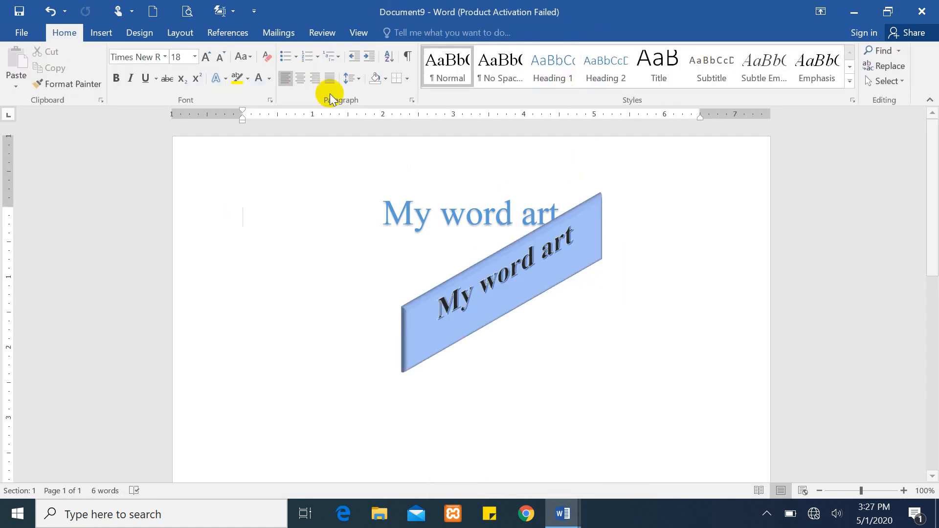
- Delete both the blue WordArt and the rotated black WordArt from the page
{"action": "left_click", "coordinate": [101, 33]}
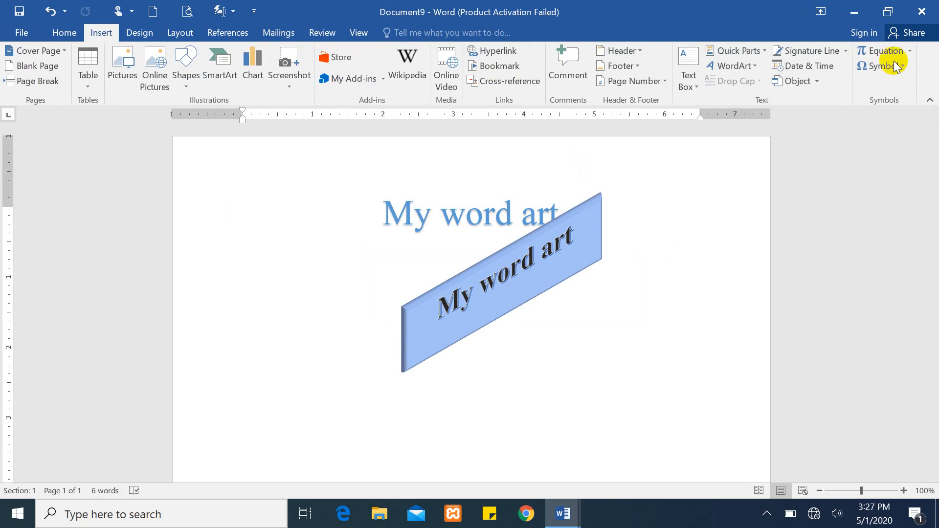
{"action": "left_click", "coordinate": [472, 216]}
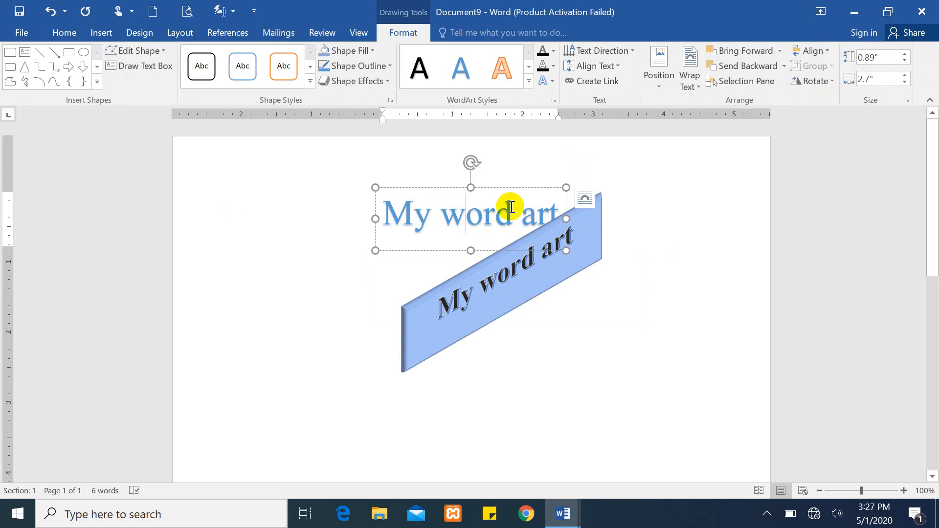
{"action": "key", "text": "Delete"}
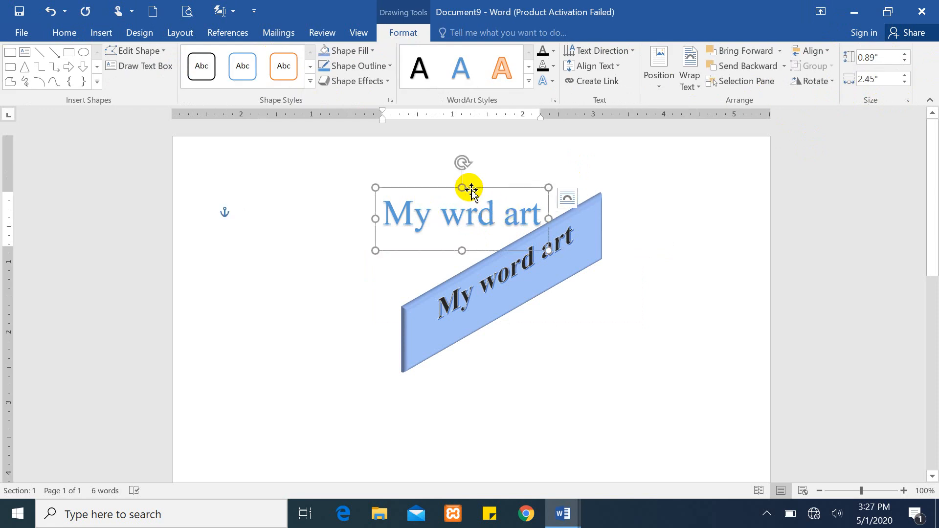
{"action": "left_click", "coordinate": [471, 189]}
{"action": "key", "text": "Delete"}
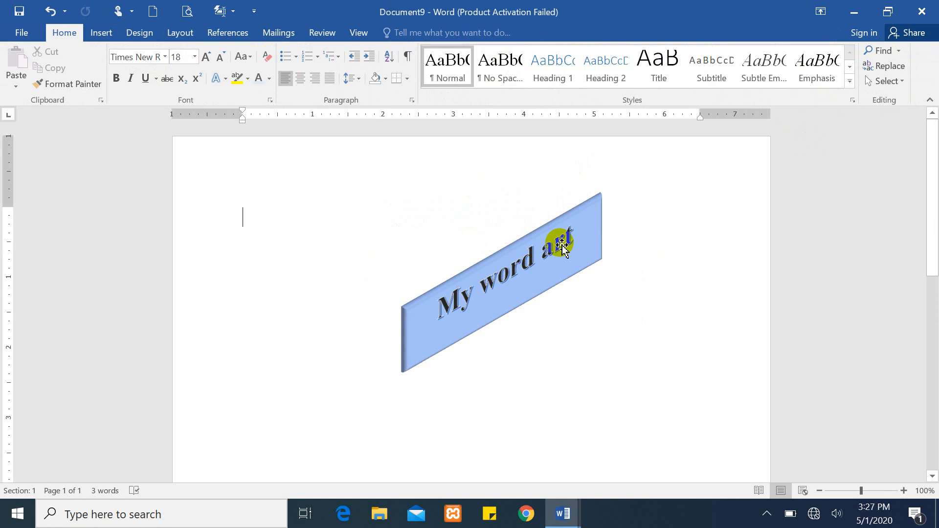
{"action": "left_click", "coordinate": [560, 242]}
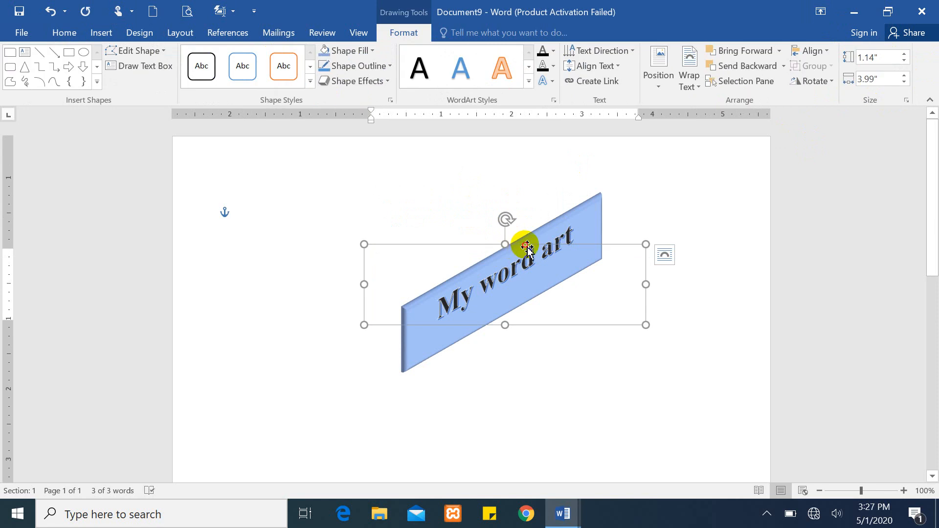
{"action": "key", "text": "Delete"}
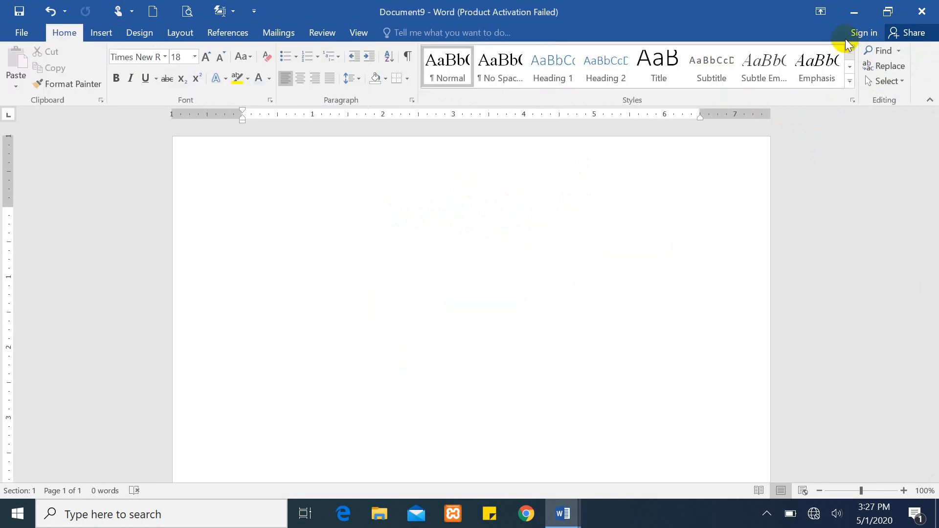
- Insert the built-in Quadratic Formula equation into the empty document
{"action": "left_click", "coordinate": [100, 35]}
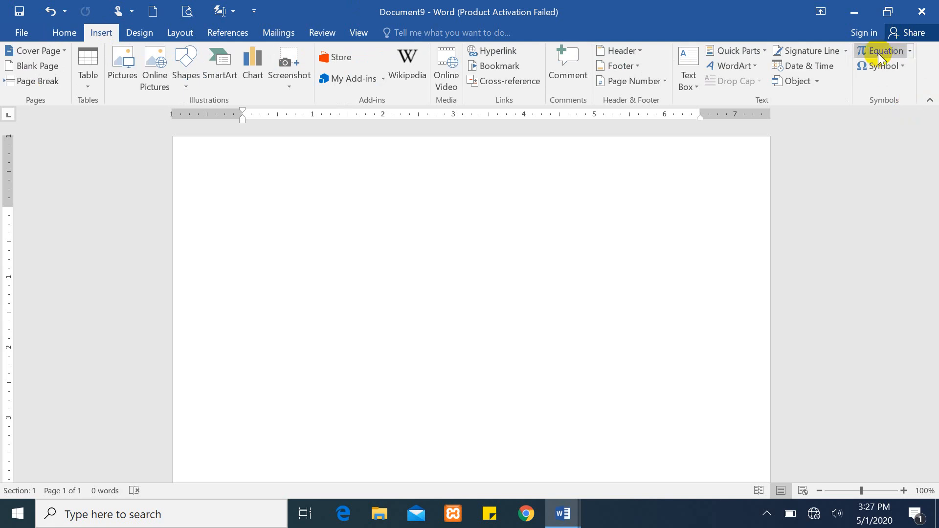
{"action": "left_click", "coordinate": [911, 51]}
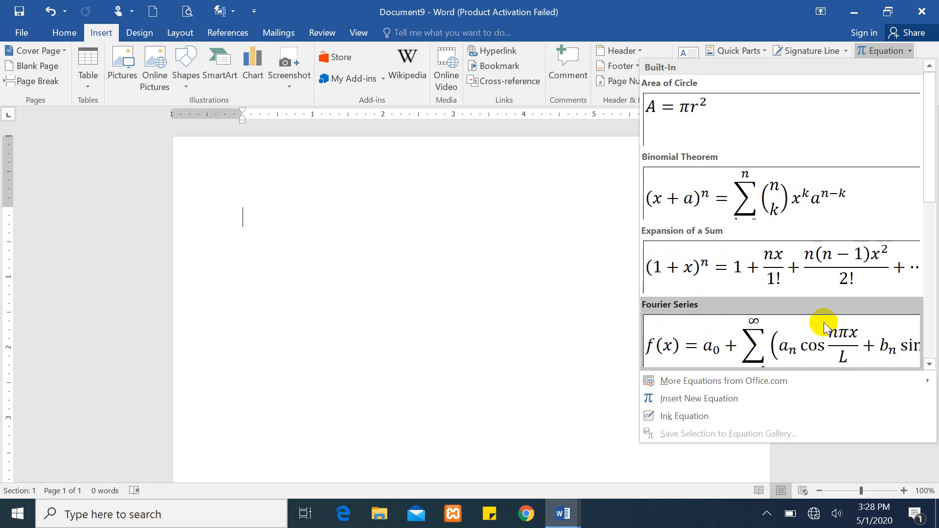
{"action": "left_click_drag", "start_coordinate": [929, 168], "coordinate": [935, 301]}
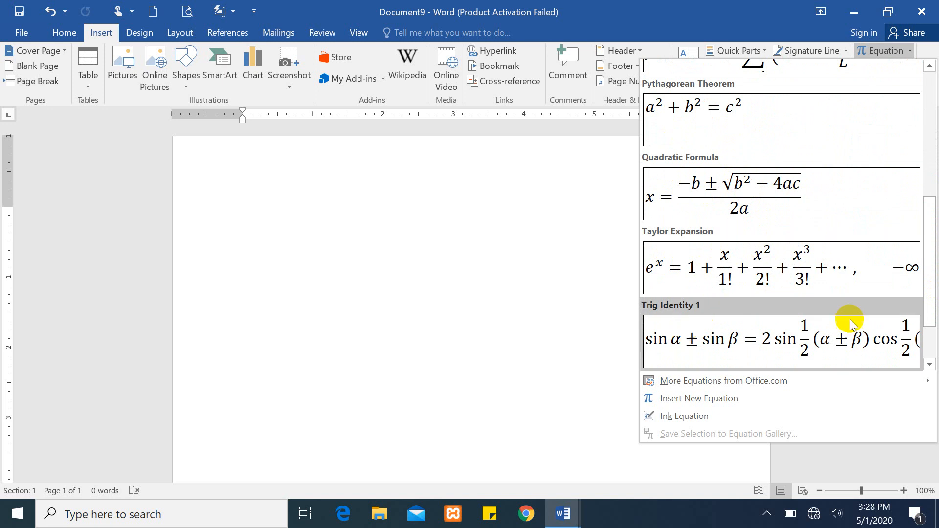
{"action": "left_click_drag", "start_coordinate": [935, 282], "coordinate": [935, 319]}
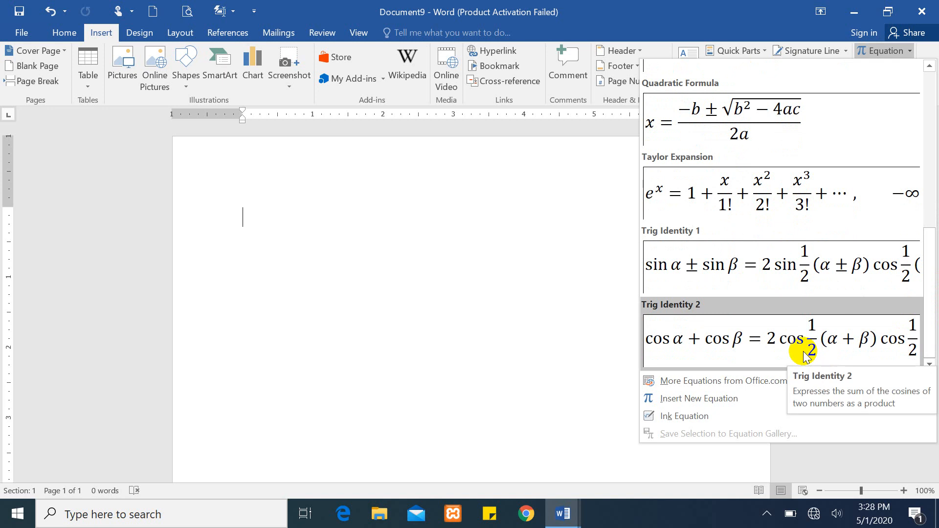
{"action": "left_click_drag", "start_coordinate": [932, 292], "coordinate": [931, 213]}
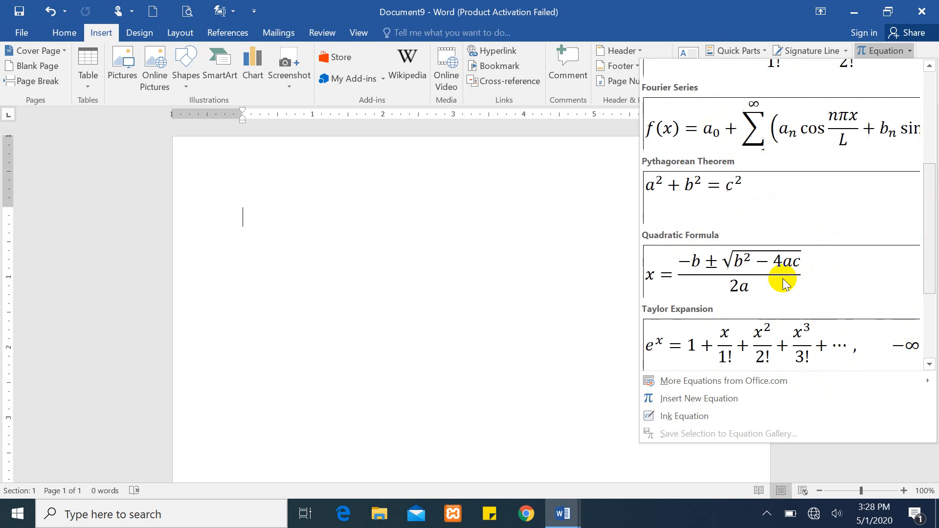
{"action": "left_click", "coordinate": [419, 222]}
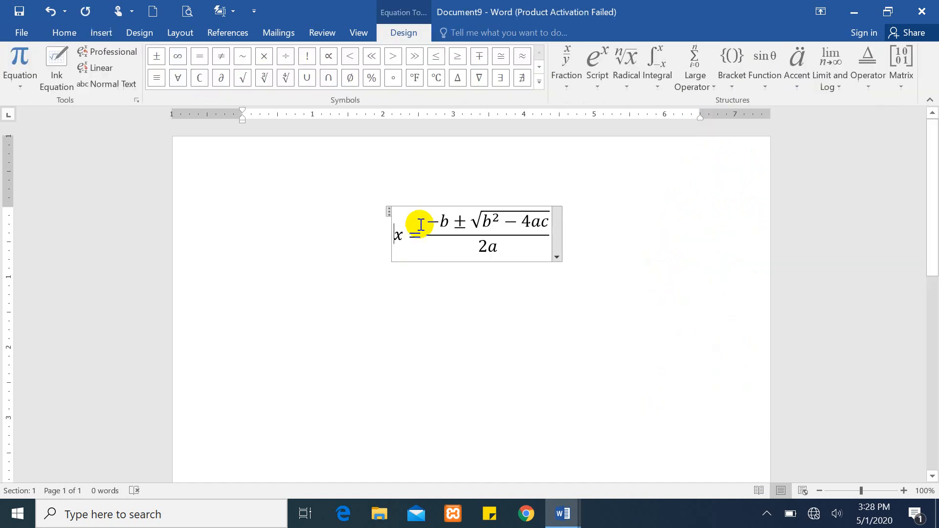
- Examine the format, inline and justification options available for the quadratic equation, then close them without choosing any
{"action": "left_click", "coordinate": [556, 256]}
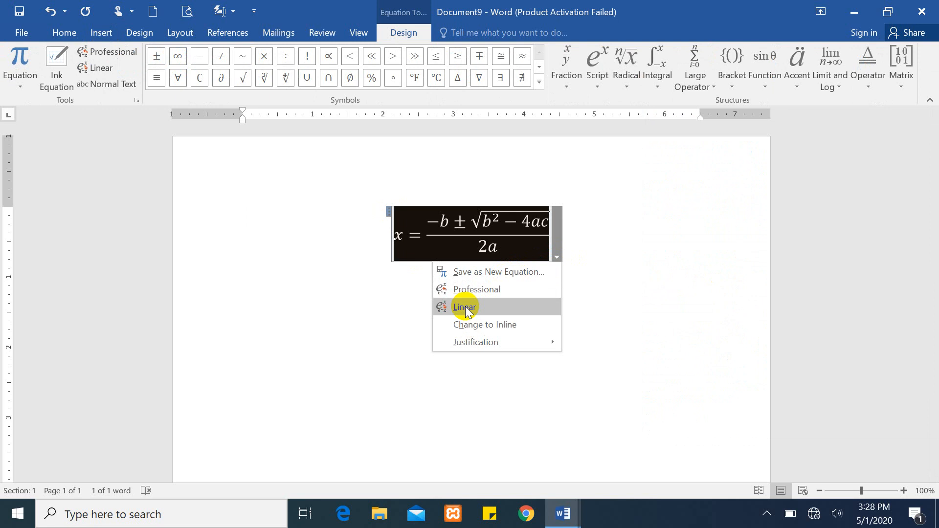
{"action": "mouse_move", "coordinate": [514, 342]}
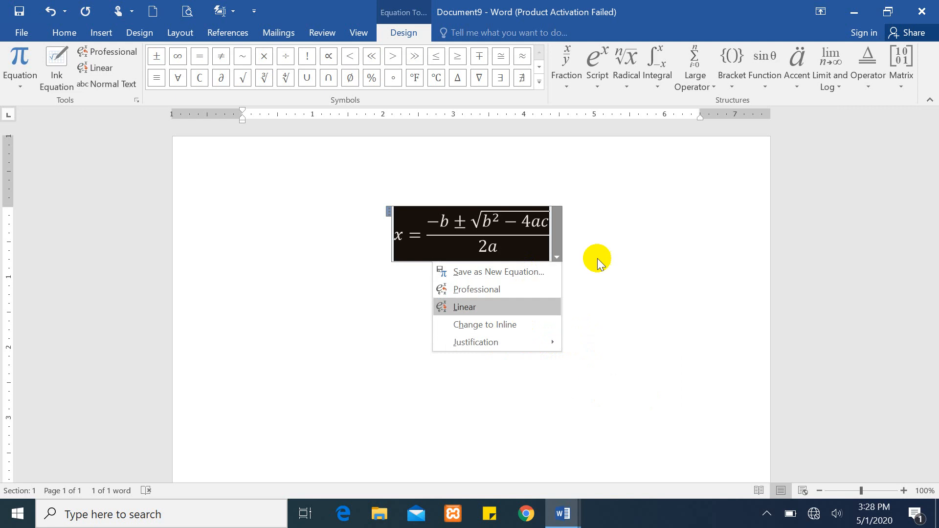
{"action": "left_click", "coordinate": [641, 215]}
{"action": "left_click", "coordinate": [626, 175]}
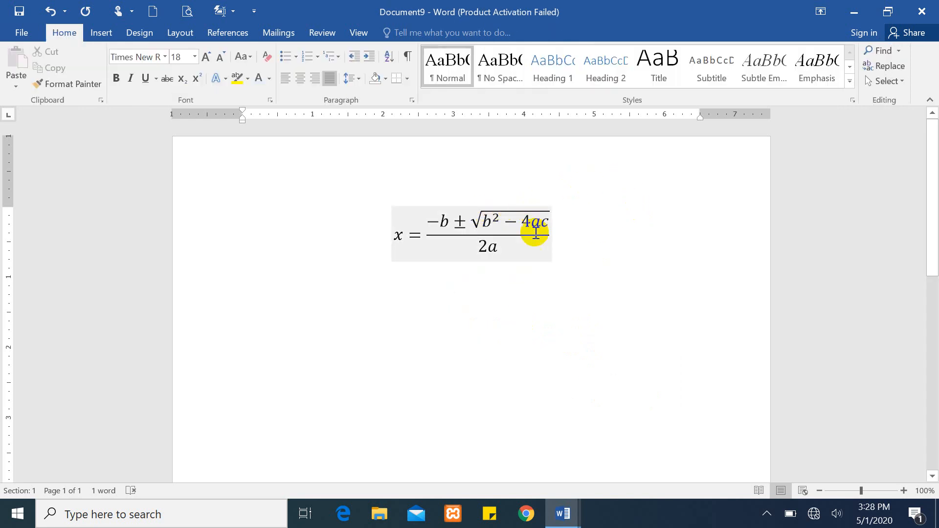
- Try to move the quadratic equation up and to the left on the page
{"action": "left_click", "coordinate": [516, 230]}
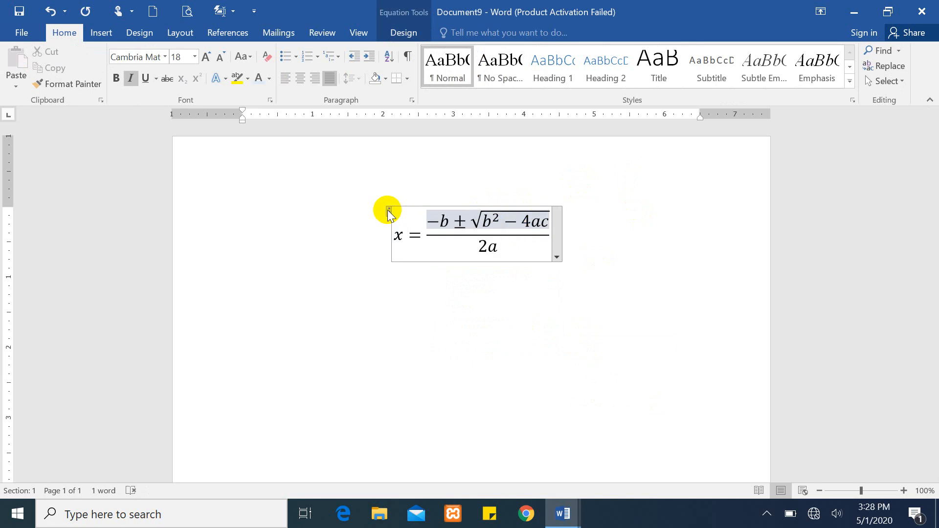
{"action": "left_click", "coordinate": [372, 206]}
{"action": "left_click_drag", "start_coordinate": [372, 205], "coordinate": [328, 193]}
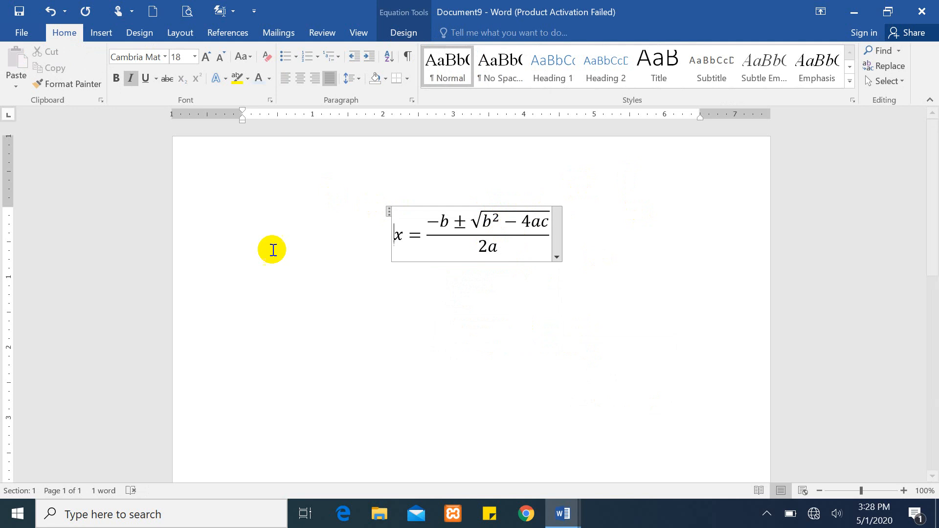
{"action": "left_click", "coordinate": [257, 245]}
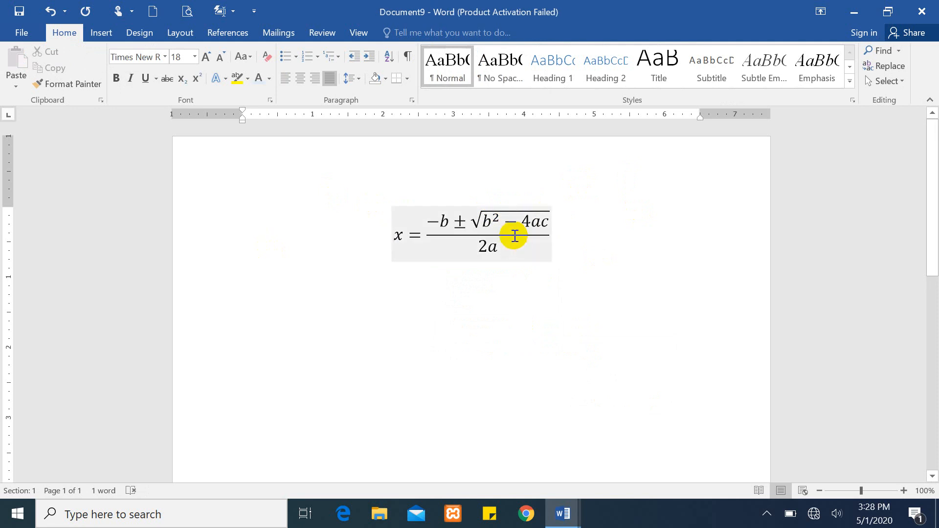
- Change the quadratic equation from display to inline layout and deselect it
{"action": "left_click", "coordinate": [514, 236]}
{"action": "left_click", "coordinate": [556, 255]}
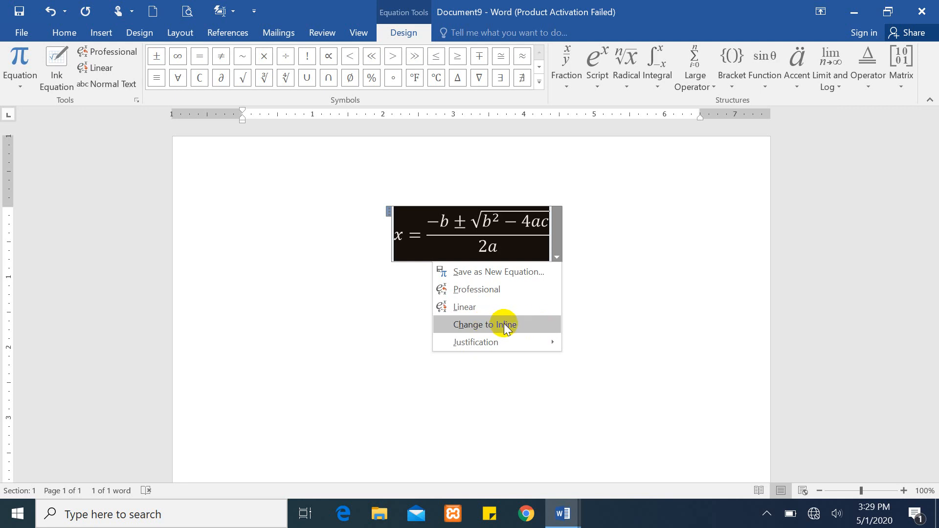
{"action": "left_click", "coordinate": [504, 324]}
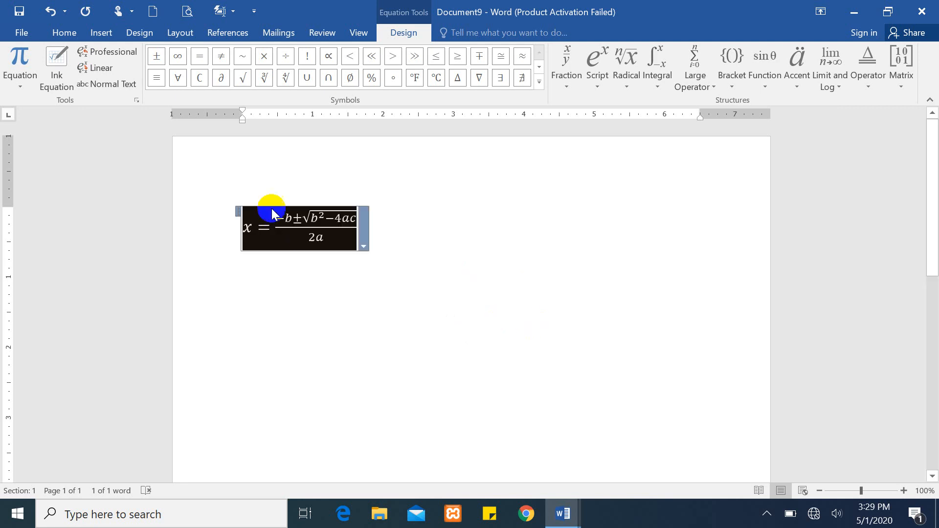
{"action": "left_click", "coordinate": [442, 233]}
- Convert the inline quadratic equation to linear format
{"action": "left_click", "coordinate": [295, 221]}
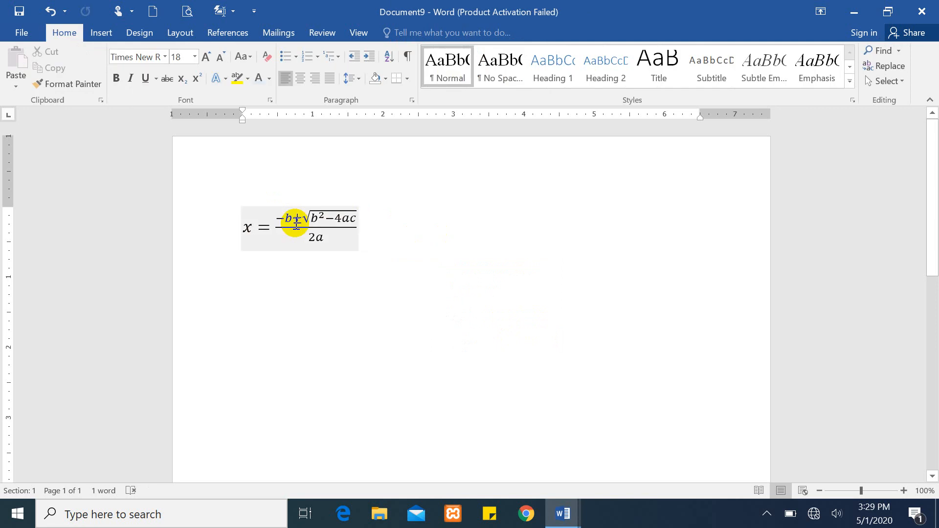
{"action": "left_click", "coordinate": [364, 247]}
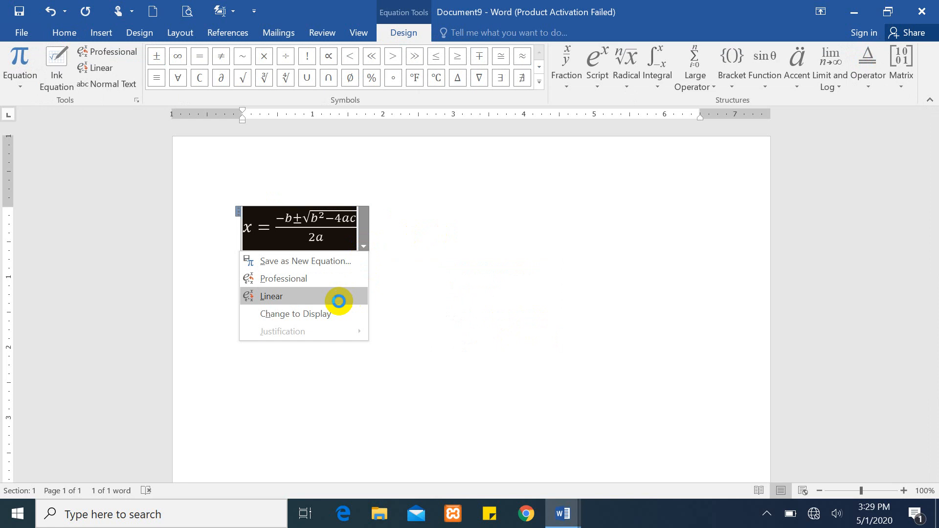
{"action": "left_click", "coordinate": [339, 297]}
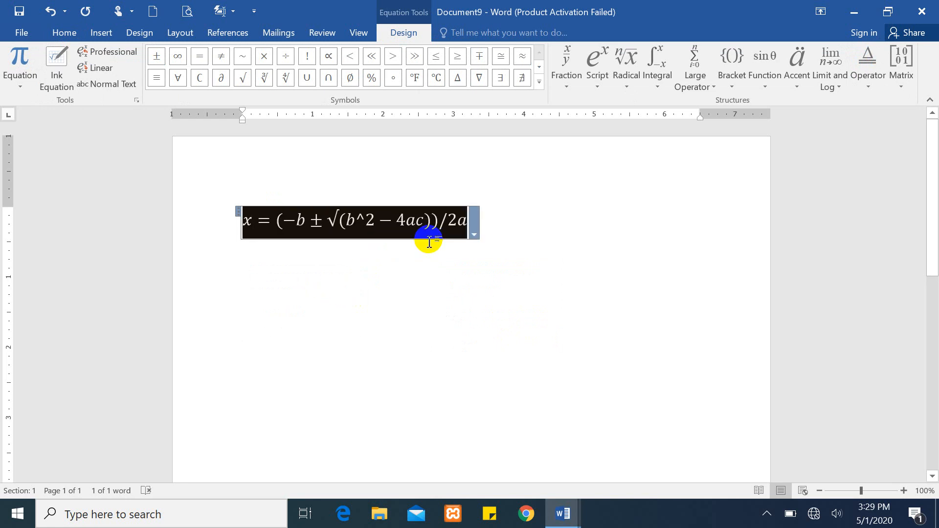
- Change the linear equation from inline to display layout, then deselect it
{"action": "left_click", "coordinate": [473, 234]}
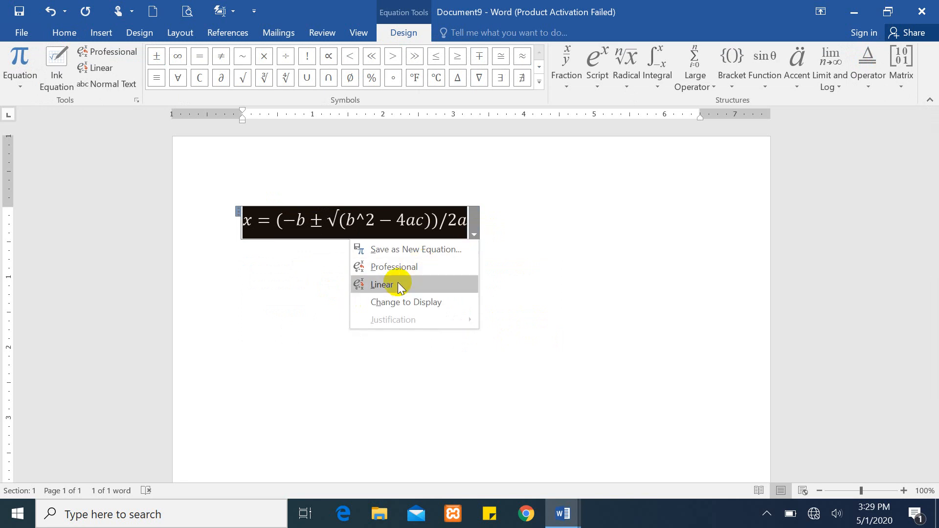
{"action": "left_click", "coordinate": [428, 302]}
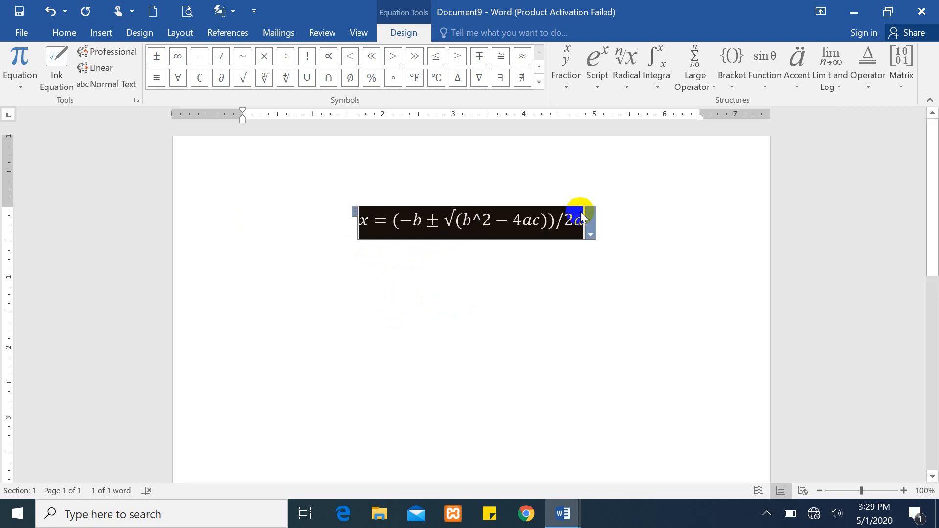
{"action": "left_click", "coordinate": [590, 235]}
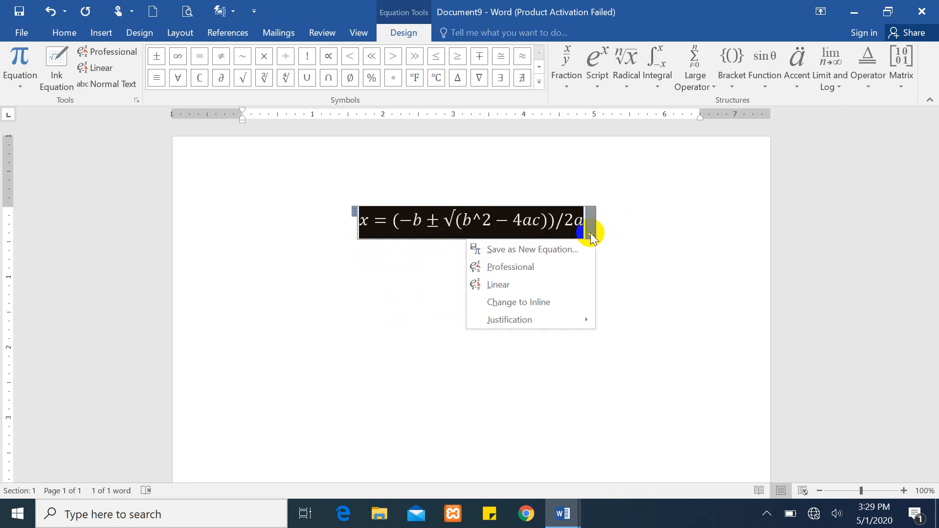
{"action": "left_click", "coordinate": [302, 276]}
- Replace the b after the minus sign in the equation with a less-than symbol
{"action": "left_click", "coordinate": [421, 219]}
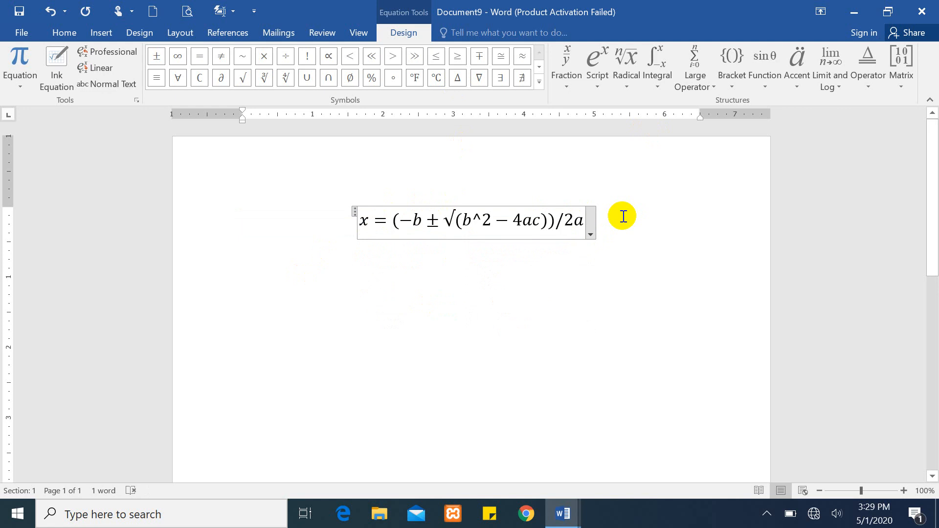
{"action": "key", "text": "BackSpace"}
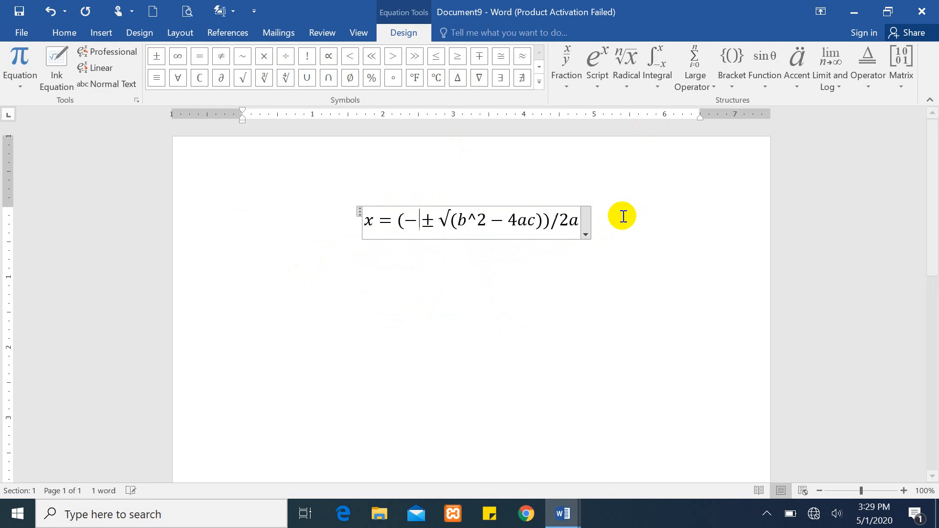
{"action": "left_click", "coordinate": [350, 57]}
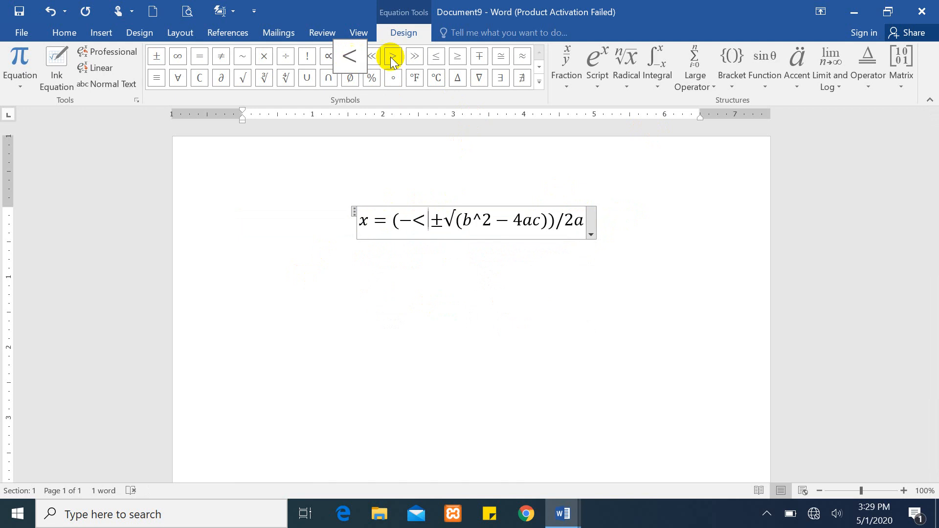
- View the full Basic Math symbol gallery, then insert the common fraction dy/dx after the less-than symbol
{"action": "left_click", "coordinate": [538, 83]}
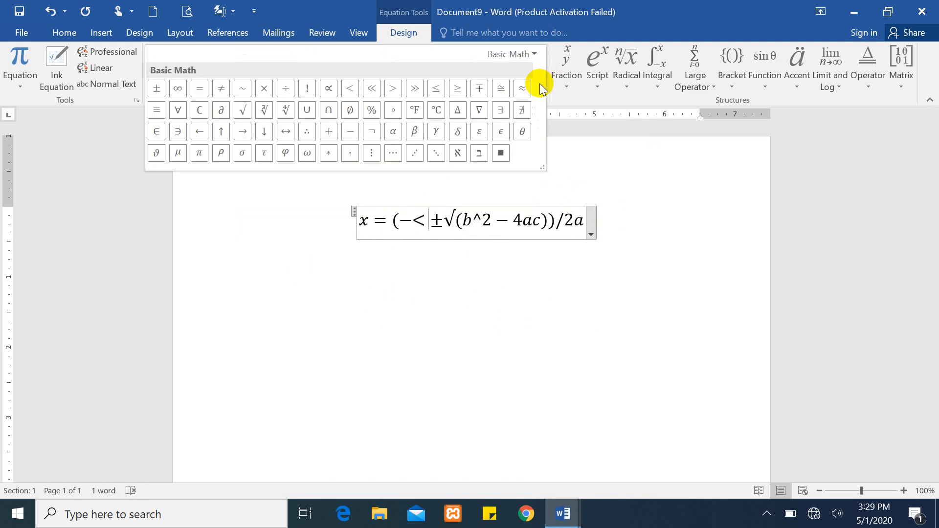
{"action": "left_click", "coordinate": [581, 147]}
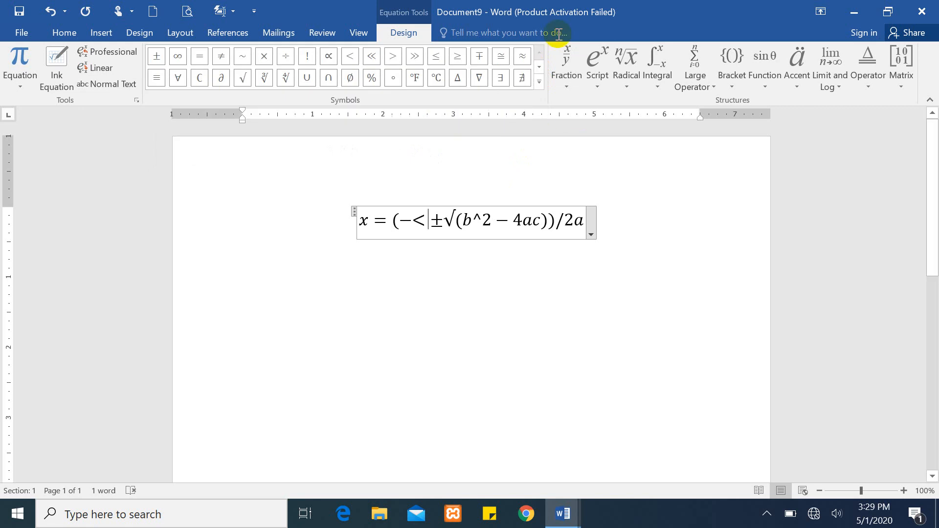
{"action": "left_click", "coordinate": [566, 88]}
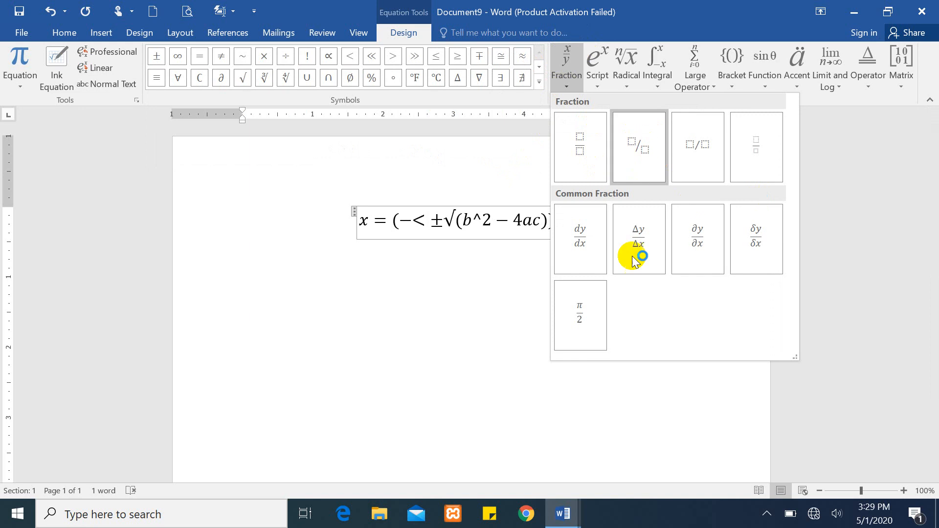
{"action": "left_click", "coordinate": [580, 239]}
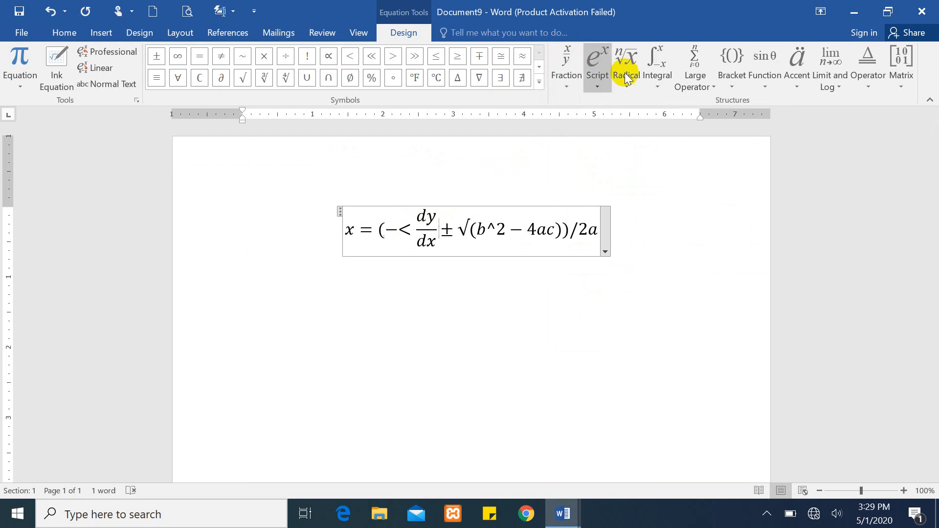
- Examine the script, radical, integral, large operator and bracket structures available for equations without inserting any
{"action": "left_click", "coordinate": [598, 86]}
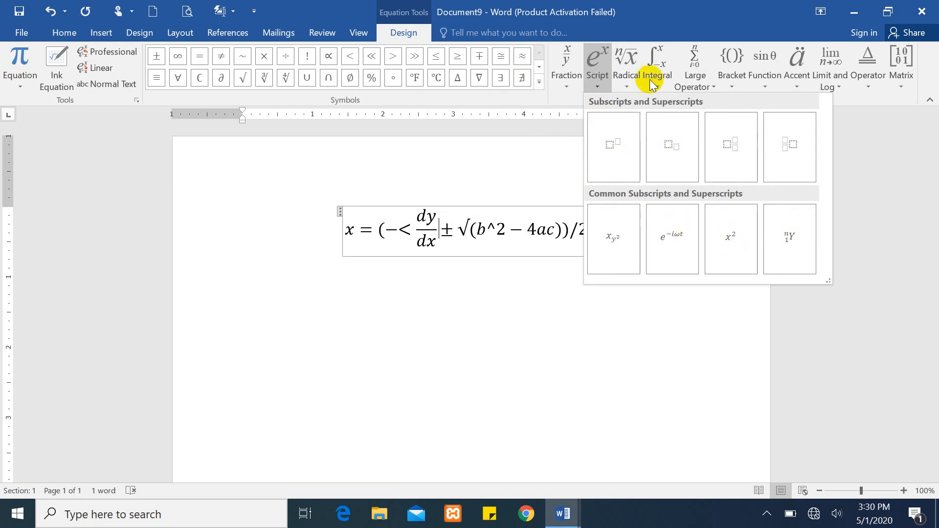
{"action": "left_click", "coordinate": [630, 82]}
{"action": "left_click", "coordinate": [630, 81]}
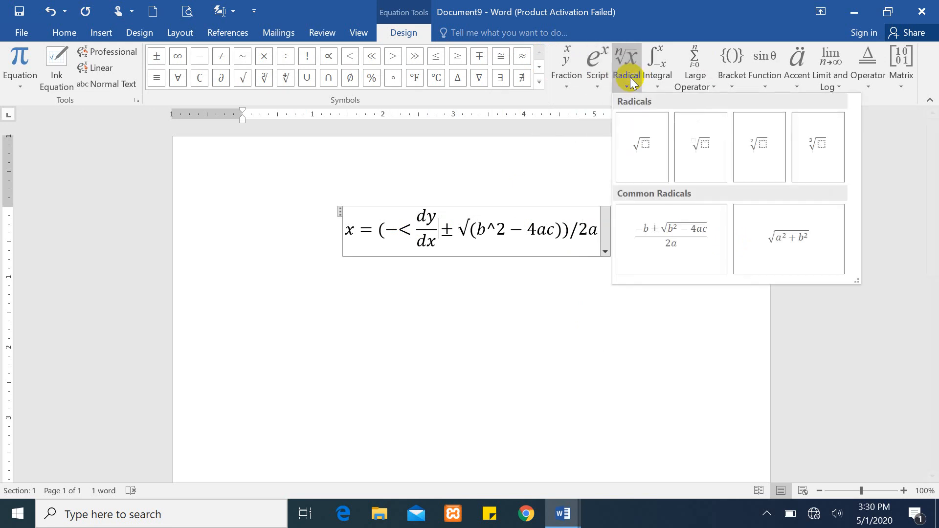
{"action": "left_click", "coordinate": [663, 82]}
{"action": "left_click", "coordinate": [661, 80]}
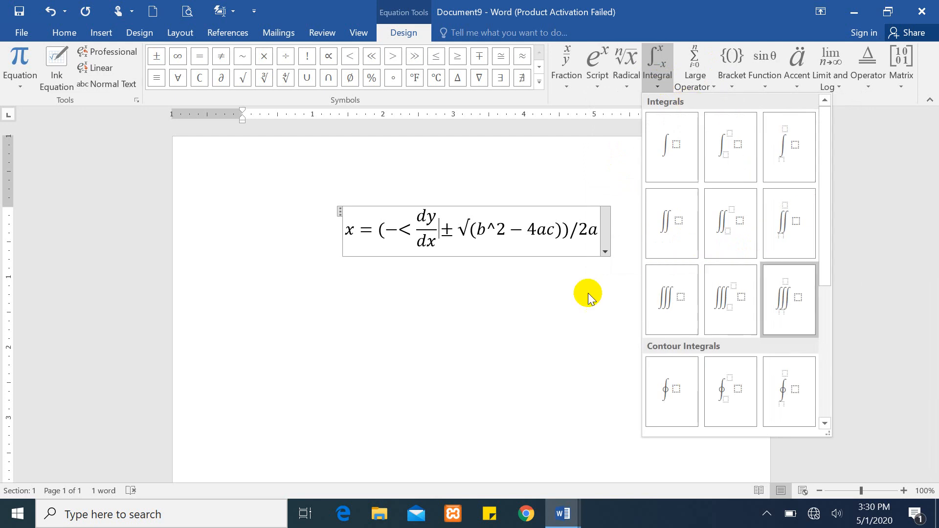
{"action": "left_click", "coordinate": [702, 82]}
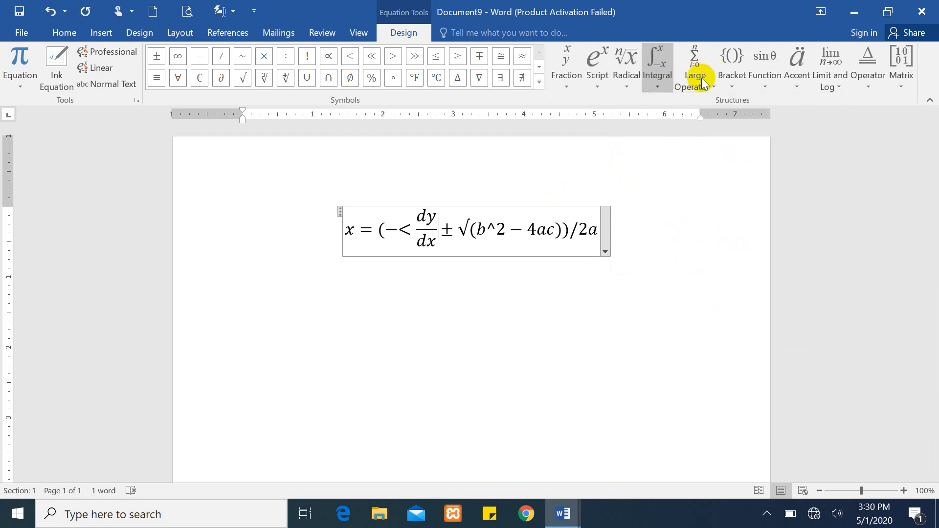
{"action": "left_click", "coordinate": [701, 79]}
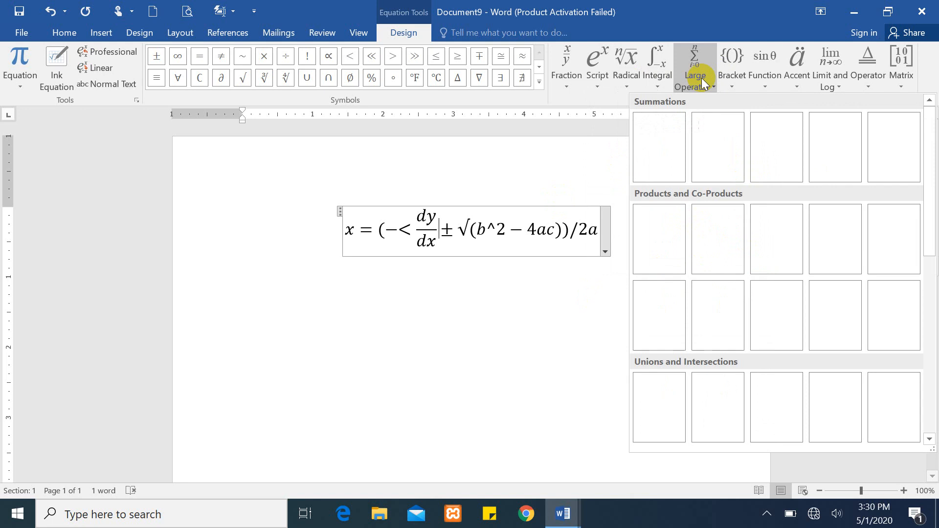
{"action": "left_click", "coordinate": [734, 78]}
- Insert the inverse sine function after the dy/dx fraction in the equation
{"action": "left_click", "coordinate": [764, 78]}
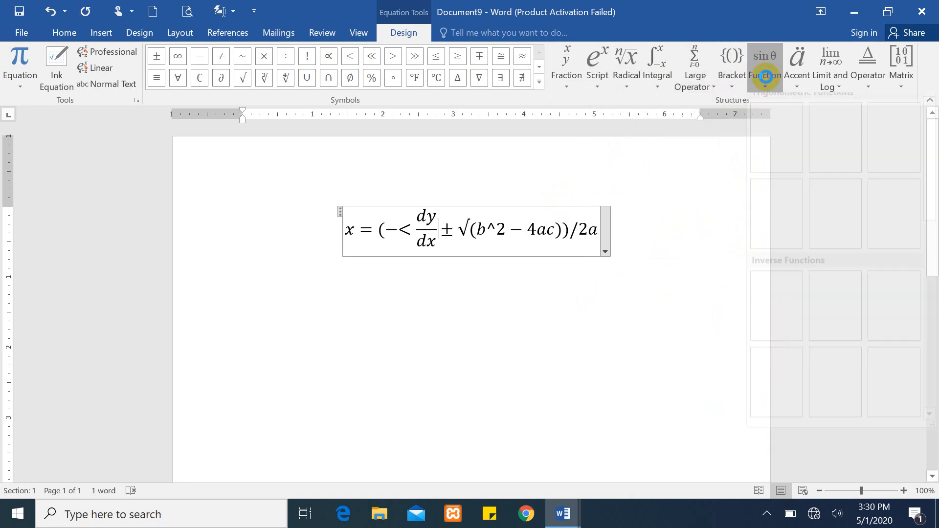
{"action": "left_click", "coordinate": [765, 77]}
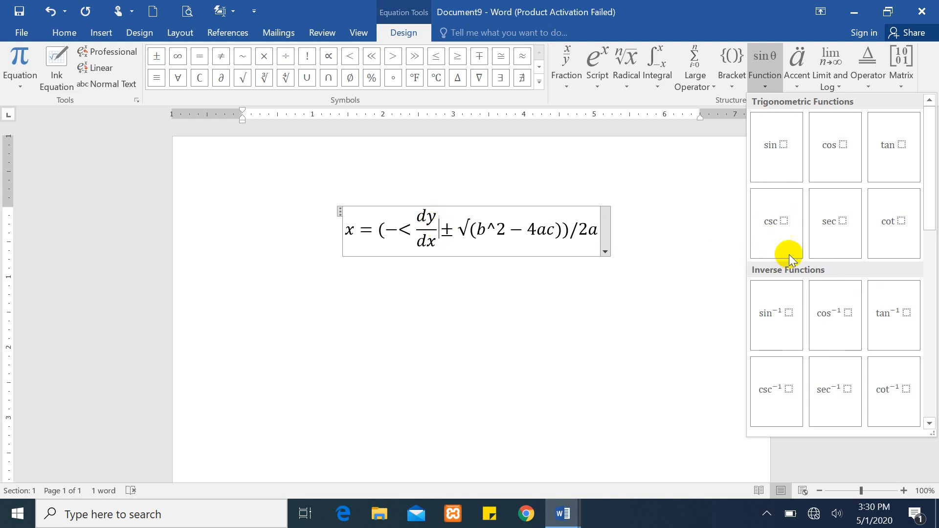
{"action": "left_click", "coordinate": [785, 313]}
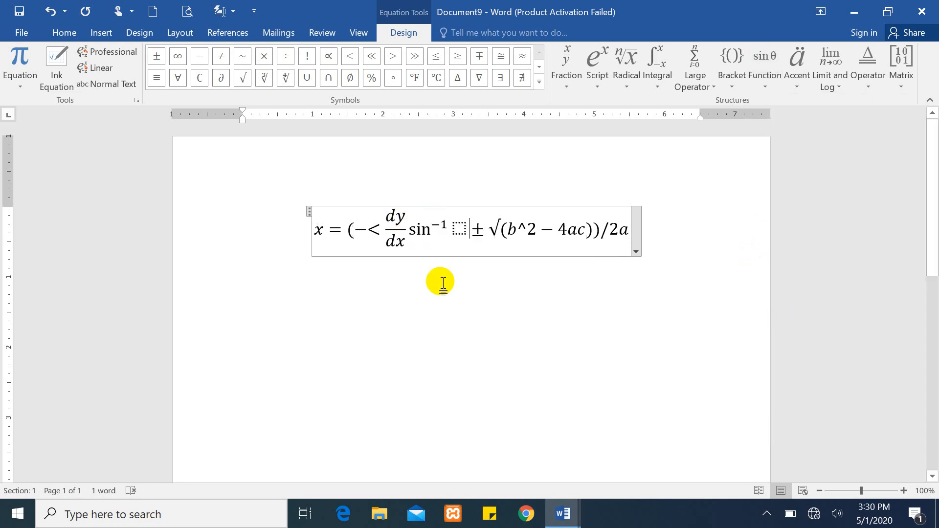
- Fill the inverse sine function's empty placeholder with the alpha symbol and deselect the equation
{"action": "left_click_drag", "start_coordinate": [411, 227], "coordinate": [478, 229]}
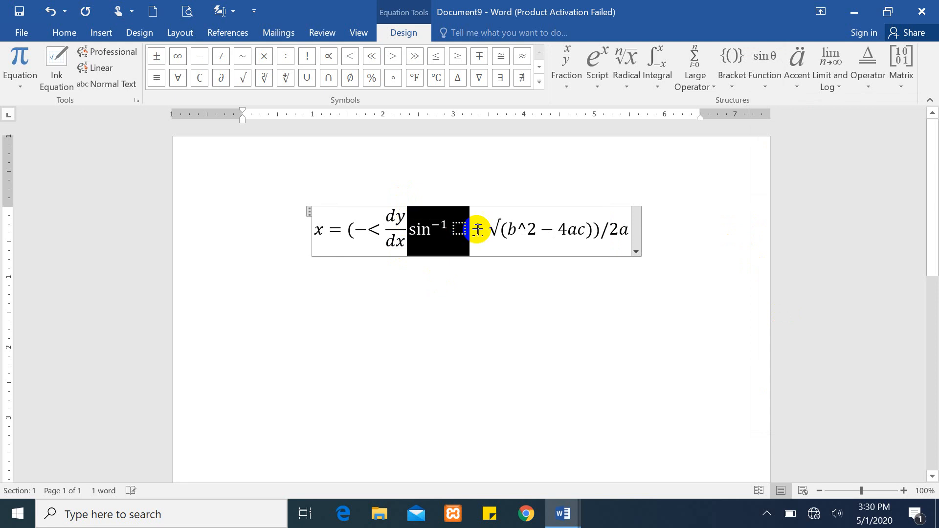
{"action": "left_click", "coordinate": [459, 228]}
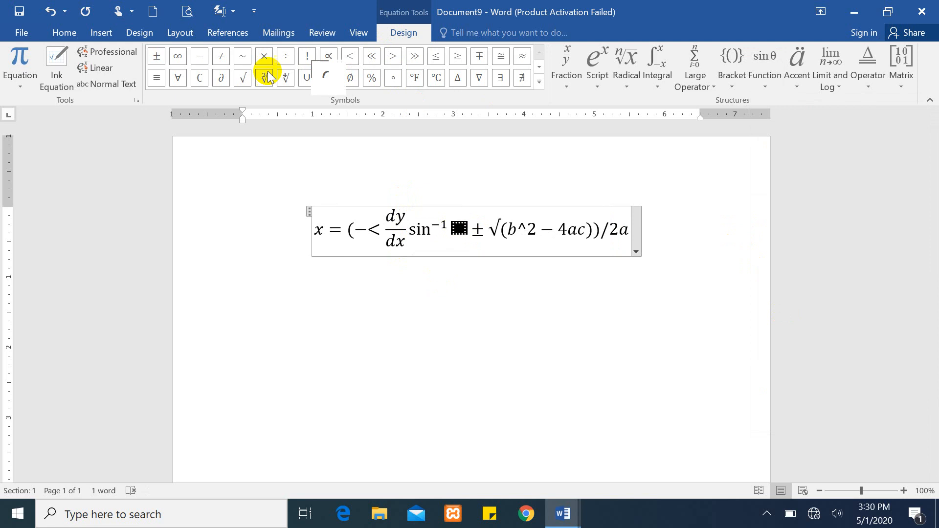
{"action": "left_click", "coordinate": [539, 71]}
{"action": "left_click", "coordinate": [393, 79]}
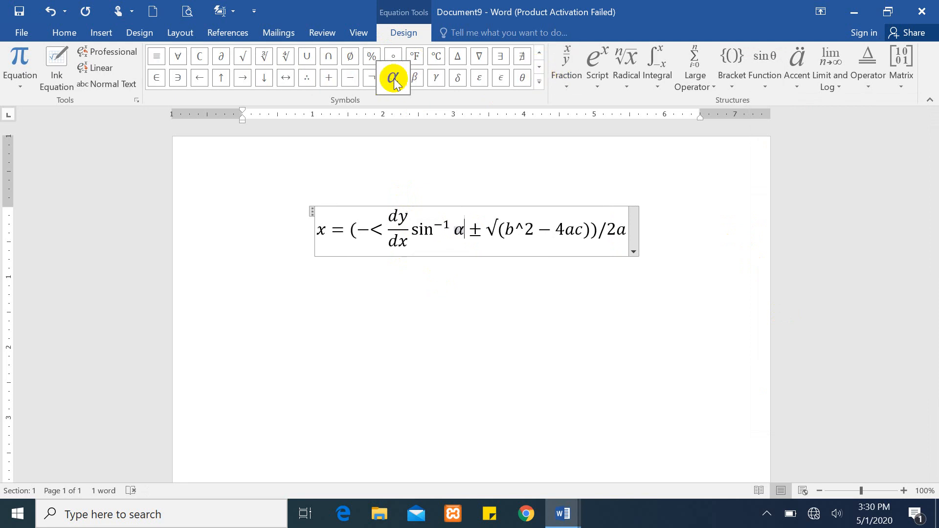
{"action": "left_click", "coordinate": [672, 254]}
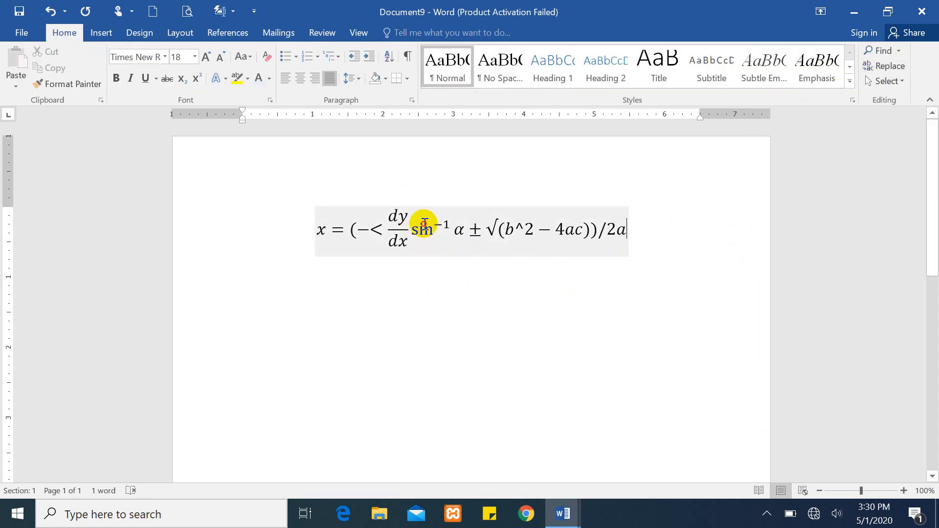
{"action": "double_click", "coordinate": [423, 226]}
{"action": "left_click", "coordinate": [634, 211]}
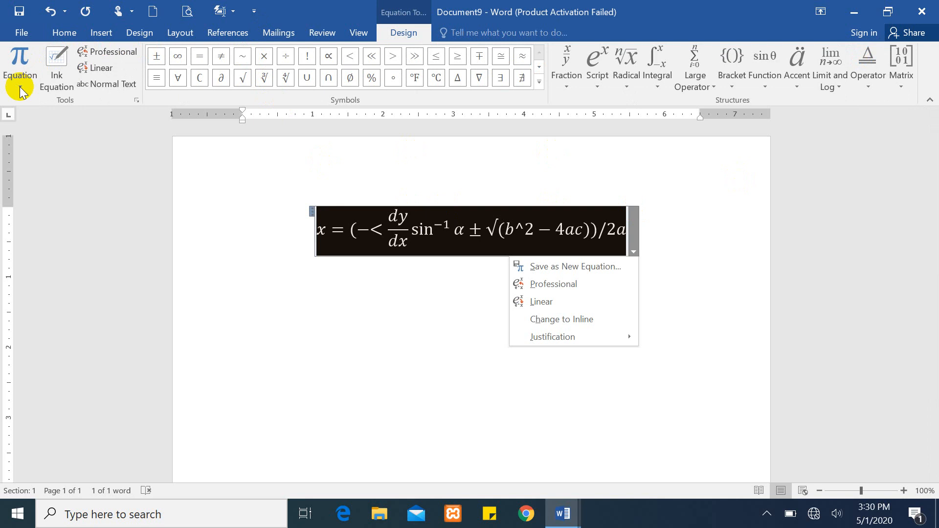
{"action": "left_click", "coordinate": [395, 188]}
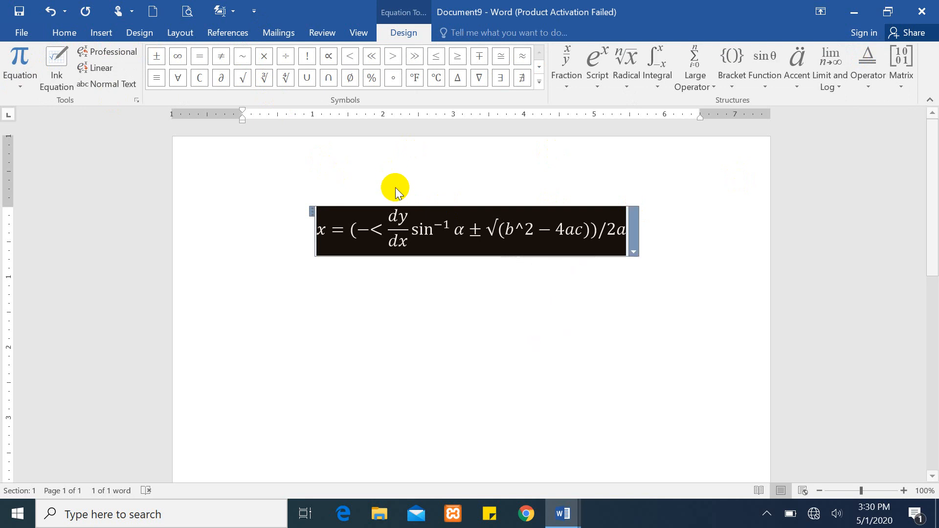
- Insert the built-in Area of Circle equation between the dy/dx fraction and the inverse sine function
{"action": "left_click", "coordinate": [411, 240]}
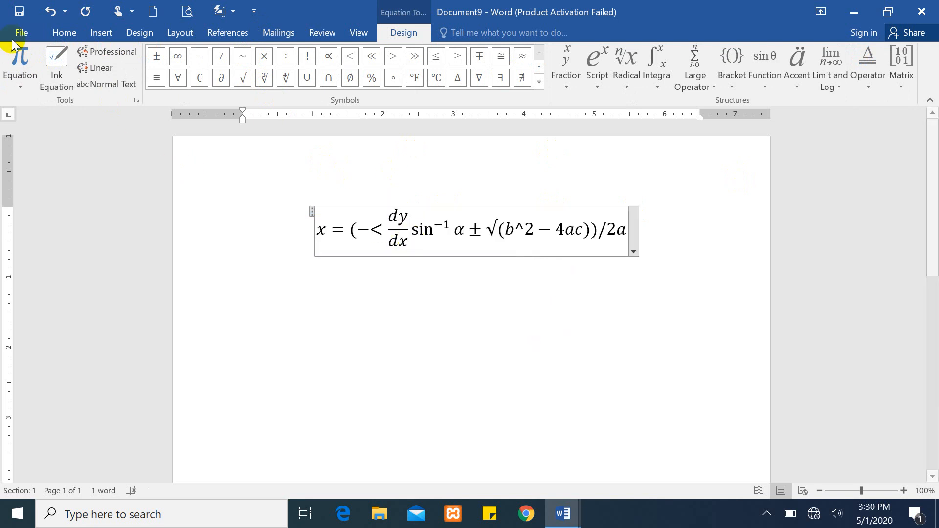
{"action": "left_click", "coordinate": [19, 84]}
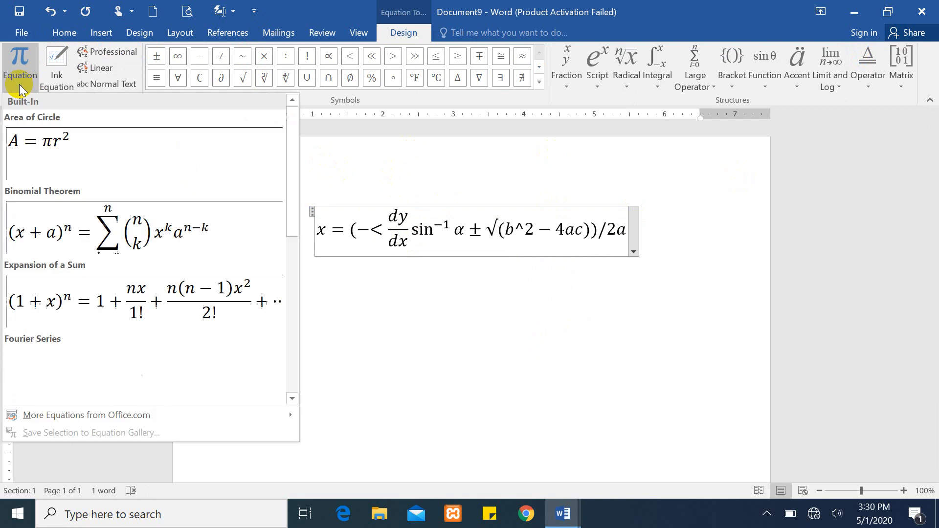
{"action": "left_click", "coordinate": [55, 142]}
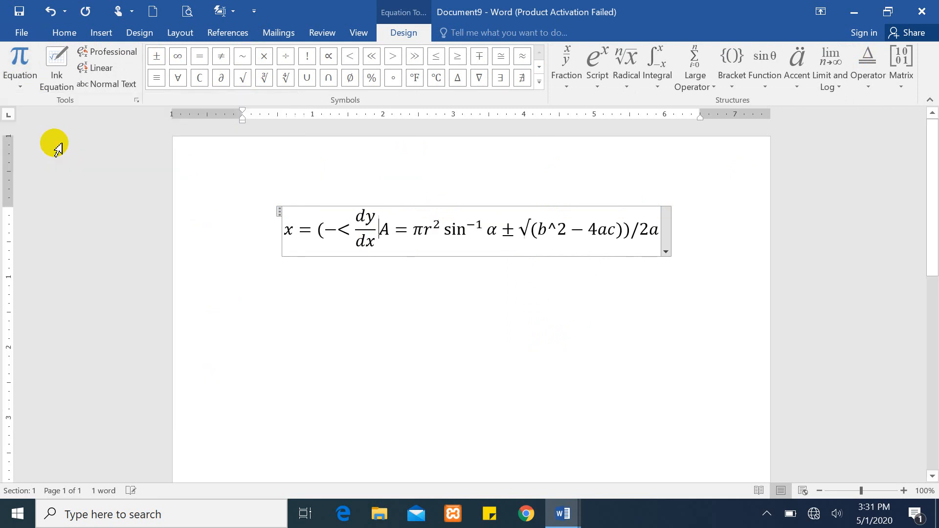
{"action": "left_click", "coordinate": [381, 229]}
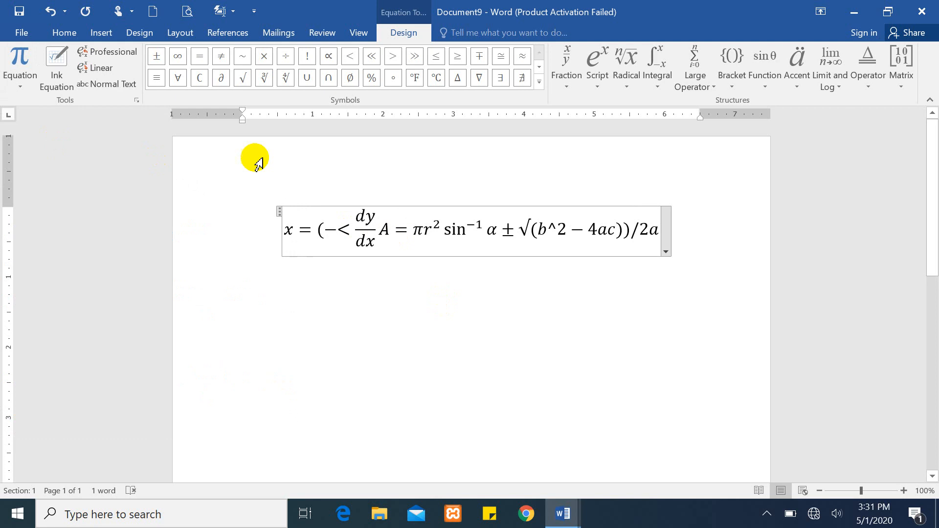
- Handwrite a square root sign in the ink equation editor and try to select its upper bar for correction
{"action": "left_click", "coordinate": [57, 64]}
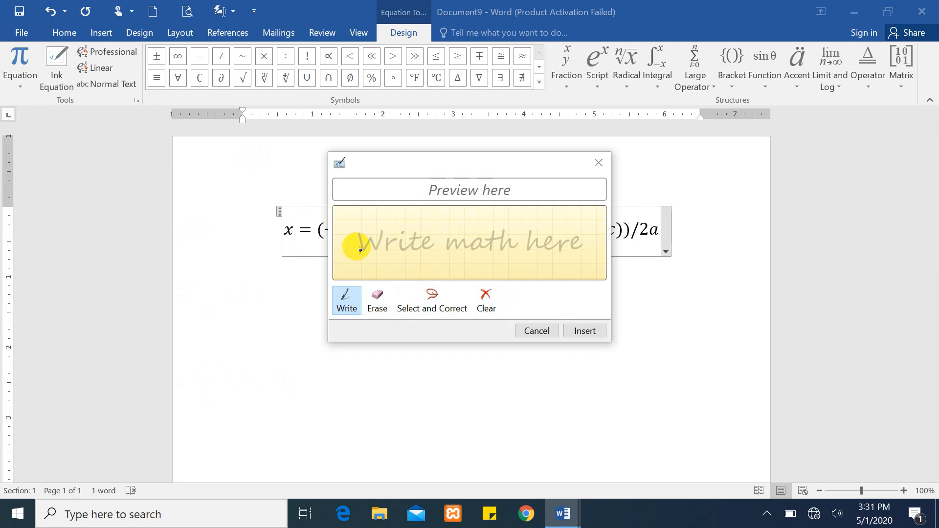
{"action": "left_click_drag", "start_coordinate": [353, 244], "coordinate": [362, 270]}
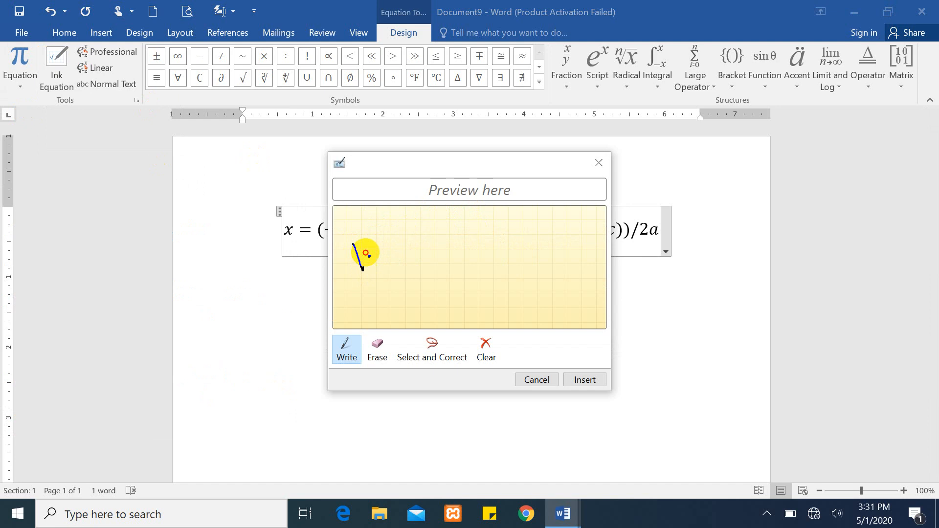
{"action": "left_click_drag", "start_coordinate": [379, 223], "coordinate": [481, 223]}
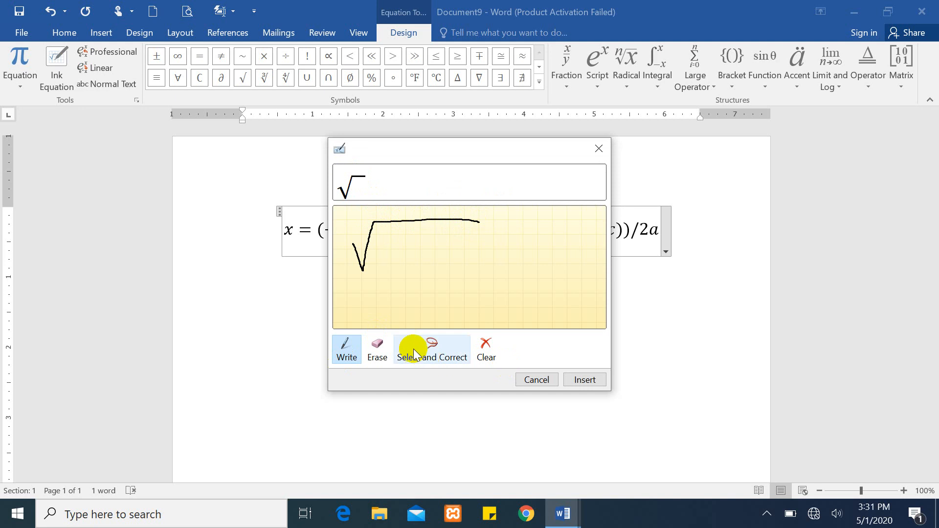
{"action": "left_click", "coordinate": [436, 351]}
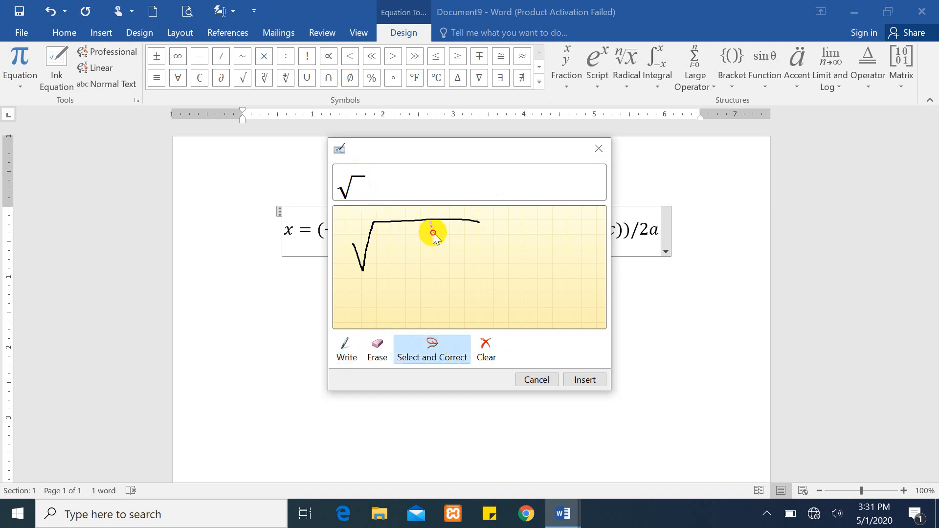
{"action": "mouse_move", "coordinate": [429, 222]}
{"action": "left_mouse_down"}
{"action": "mouse_move", "coordinate": [480, 225]}
{"action": "mouse_move", "coordinate": [471, 225]}
{"action": "left_mouse_up"}
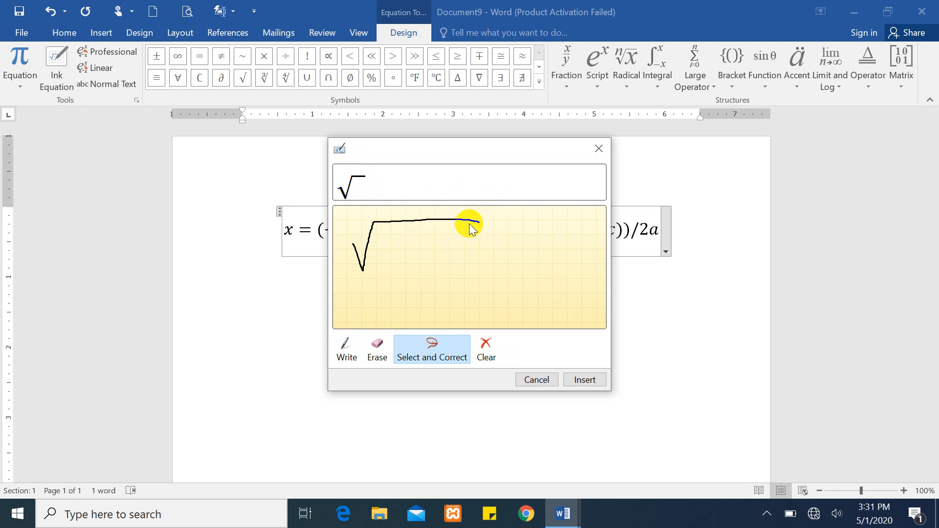
- Clear the handwritten square root sign and handwrite the letter a in the ink equation editor
{"action": "left_click", "coordinate": [483, 348]}
{"action": "left_click", "coordinate": [356, 296]}
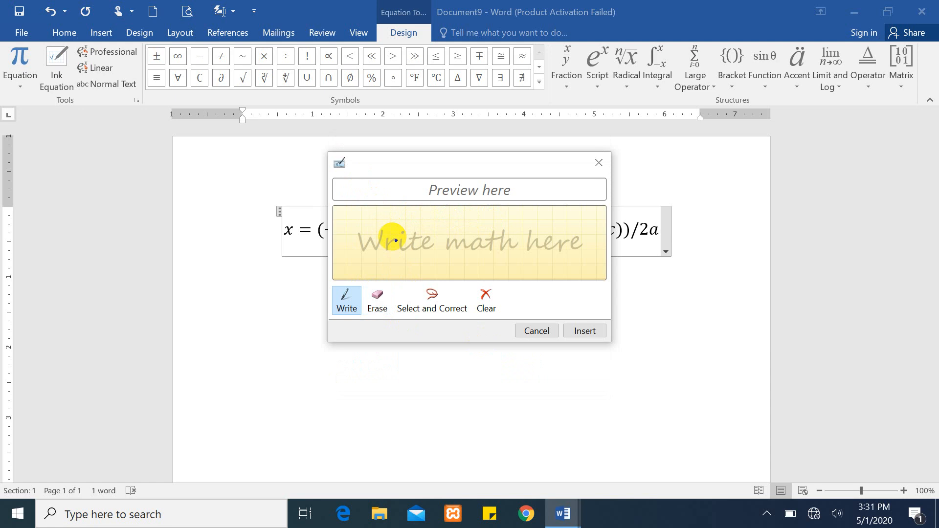
{"action": "mouse_move", "coordinate": [425, 225]}
{"action": "left_mouse_down"}
{"action": "mouse_move", "coordinate": [383, 241]}
{"action": "mouse_move", "coordinate": [447, 256]}
{"action": "left_mouse_up"}
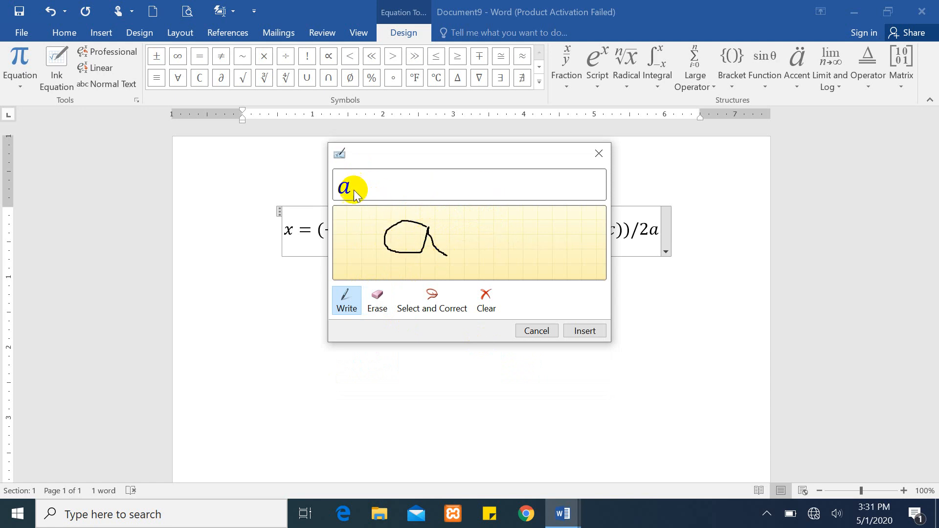
- Replace the handwritten a with a handwritten n and subscript d, and insert the ink equation into the document's equation
{"action": "left_click", "coordinate": [379, 299]}
{"action": "left_click_drag", "start_coordinate": [455, 244], "coordinate": [394, 237]}
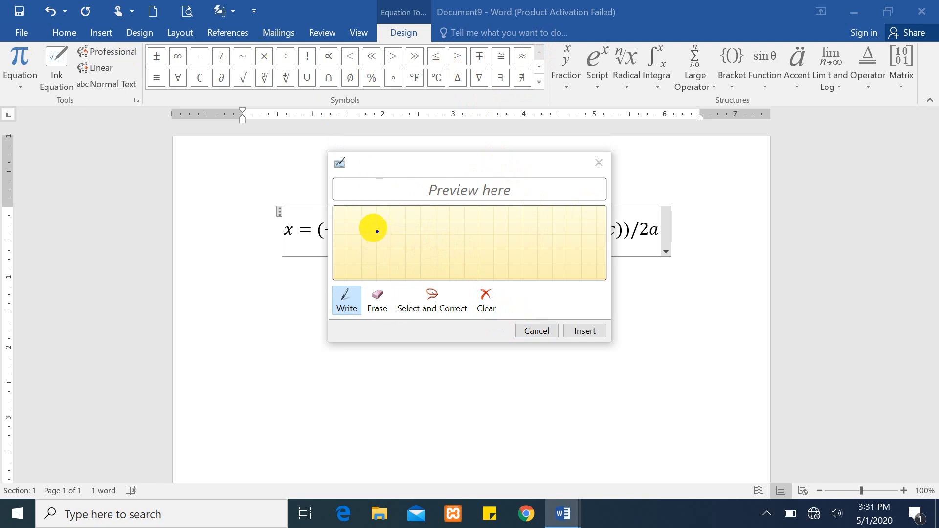
{"action": "mouse_move", "coordinate": [371, 240]}
{"action": "left_mouse_down"}
{"action": "mouse_move", "coordinate": [382, 268]}
{"action": "mouse_move", "coordinate": [396, 215]}
{"action": "mouse_move", "coordinate": [417, 212]}
{"action": "mouse_move", "coordinate": [420, 240]}
{"action": "left_mouse_up"}
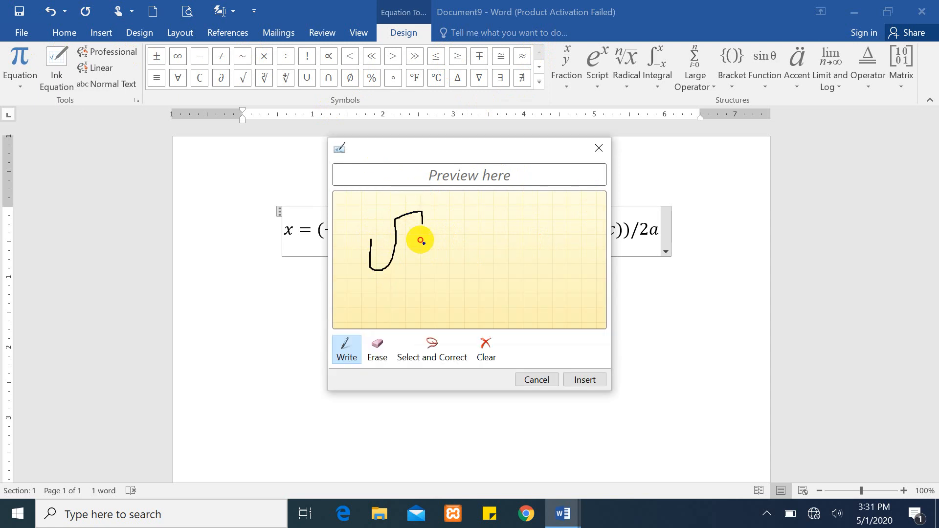
{"action": "left_click_drag", "start_coordinate": [438, 275], "coordinate": [435, 272]}
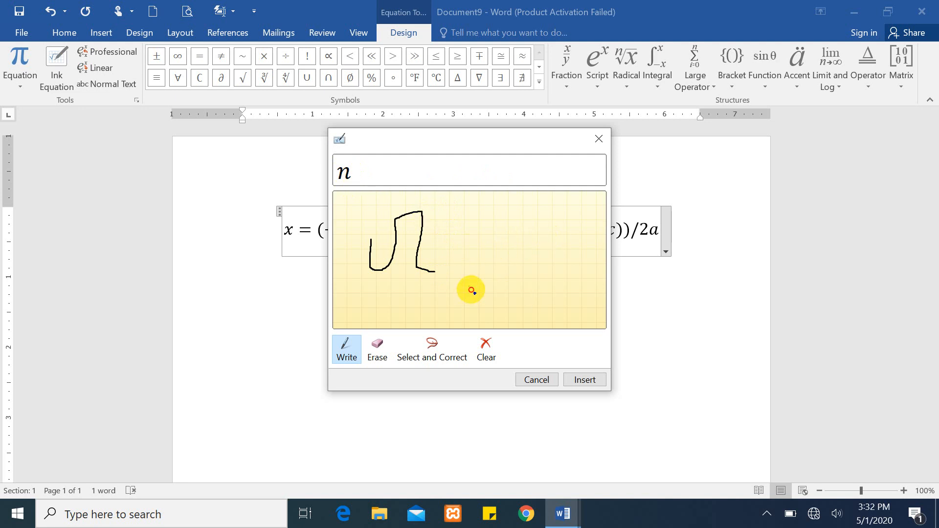
{"action": "mouse_move", "coordinate": [470, 290]}
{"action": "left_mouse_down"}
{"action": "mouse_move", "coordinate": [497, 215]}
{"action": "mouse_move", "coordinate": [497, 241]}
{"action": "left_mouse_up"}
{"action": "left_click_drag", "start_coordinate": [496, 273], "coordinate": [516, 296]}
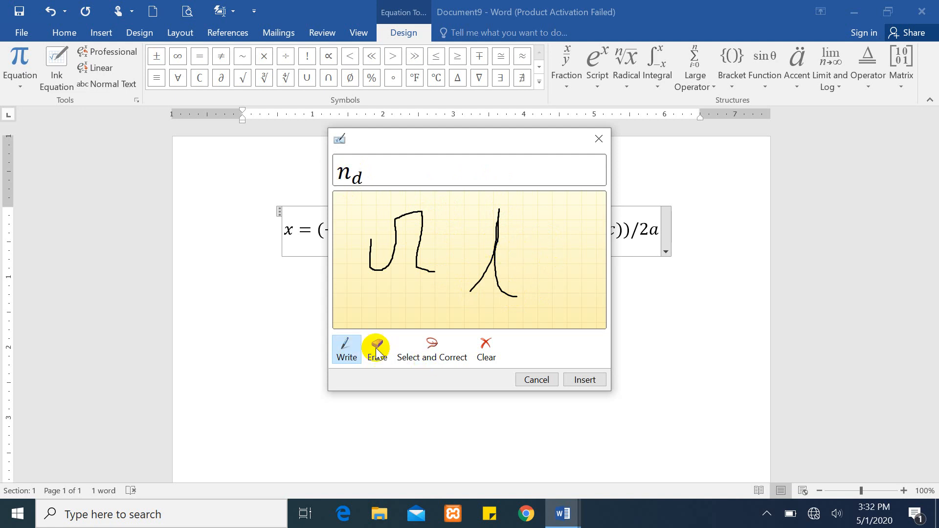
{"action": "left_click", "coordinate": [580, 376]}
- Apply the Professional format to the inserted n with subscript d, and replace that term with the 3×3 identity matrix
{"action": "left_click_drag", "start_coordinate": [388, 233], "coordinate": [377, 228]}
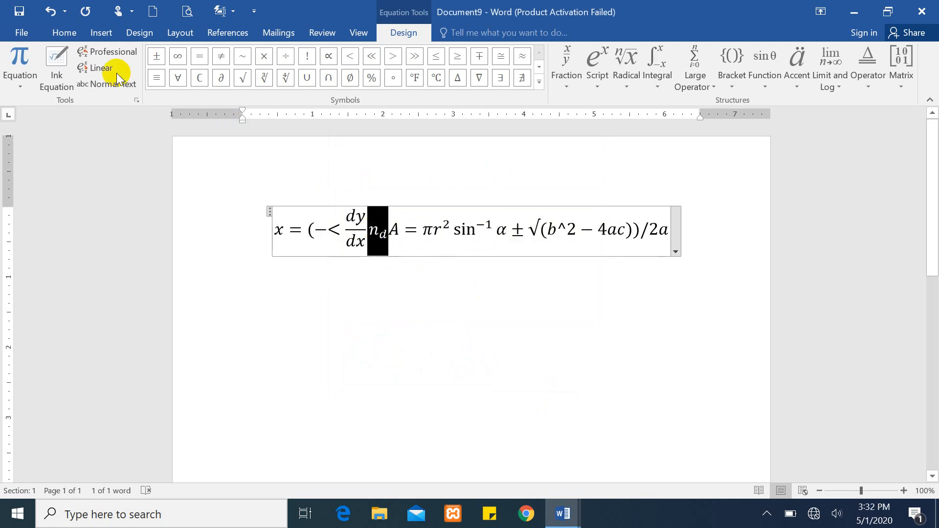
{"action": "left_click", "coordinate": [113, 52]}
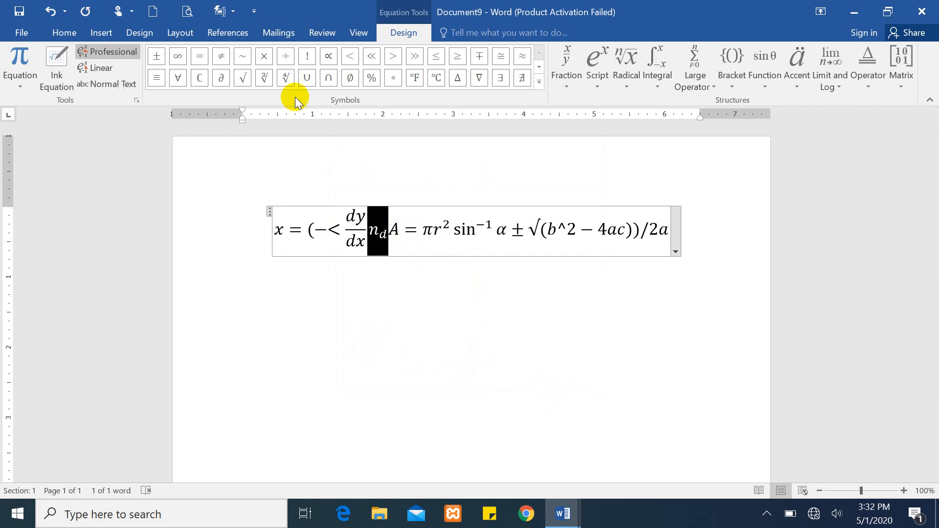
{"action": "left_click", "coordinate": [834, 78]}
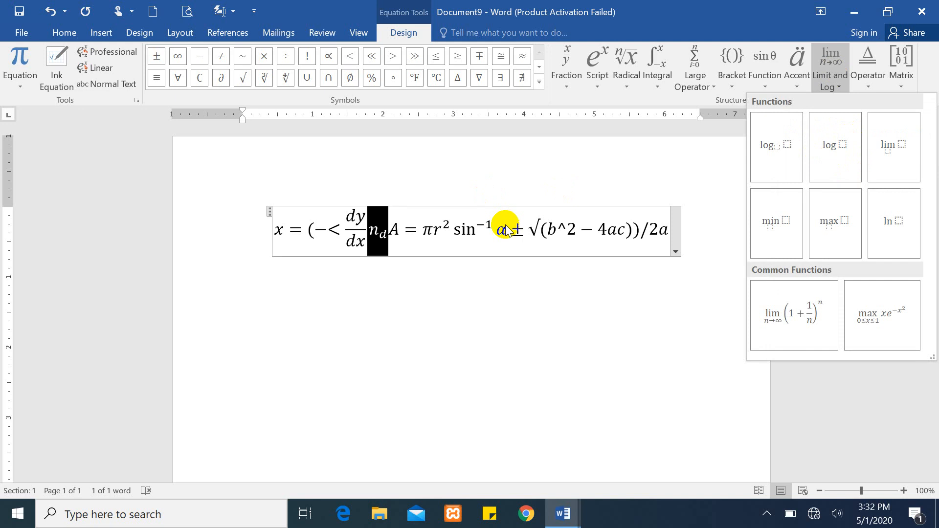
{"action": "key", "text": "Escape"}
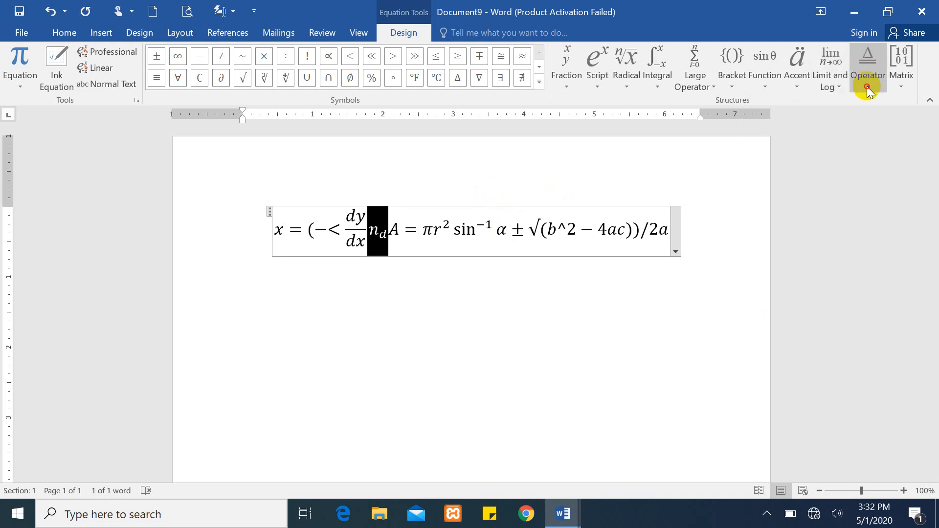
{"action": "left_click", "coordinate": [867, 87]}
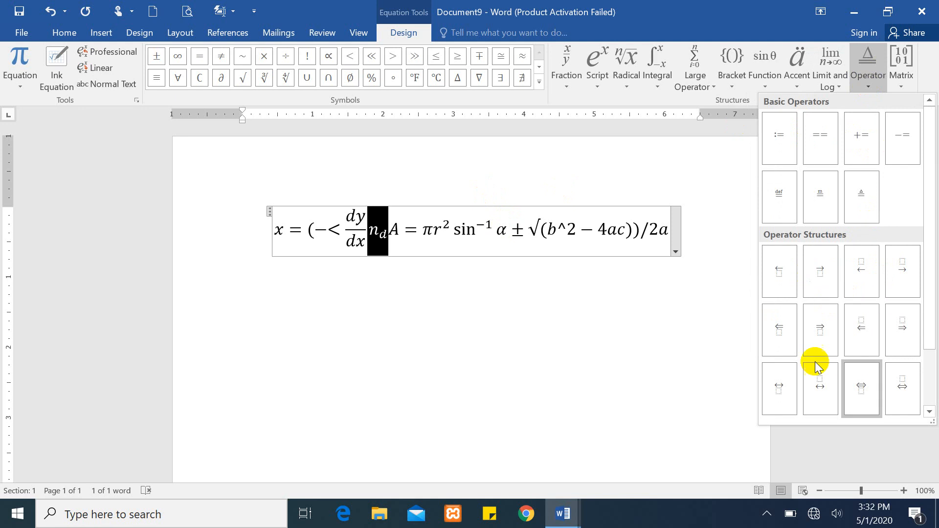
{"action": "left_click", "coordinate": [903, 69]}
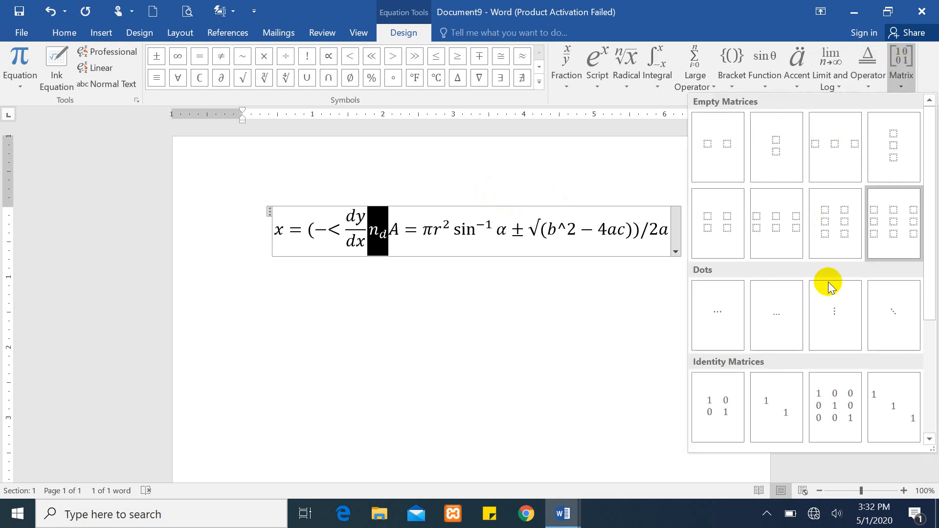
{"action": "left_click_drag", "start_coordinate": [931, 163], "coordinate": [925, 253]}
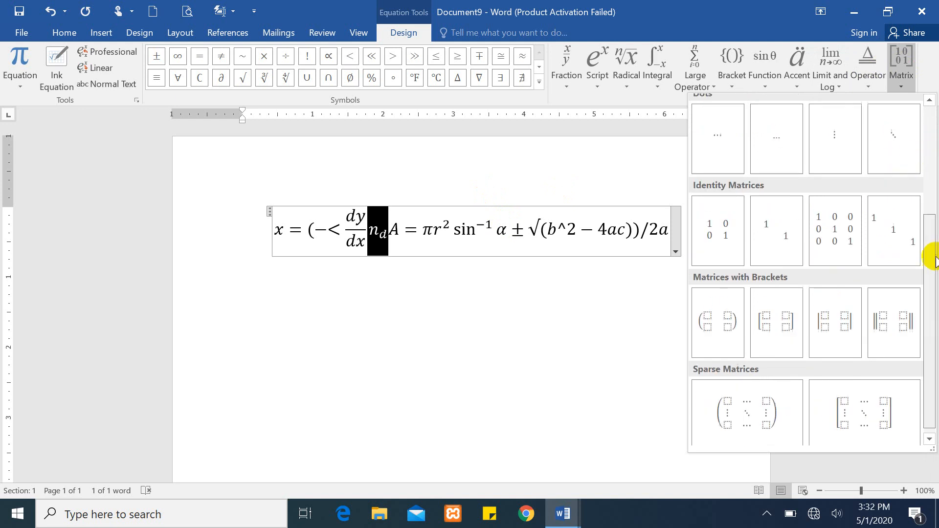
{"action": "left_click", "coordinate": [836, 234]}
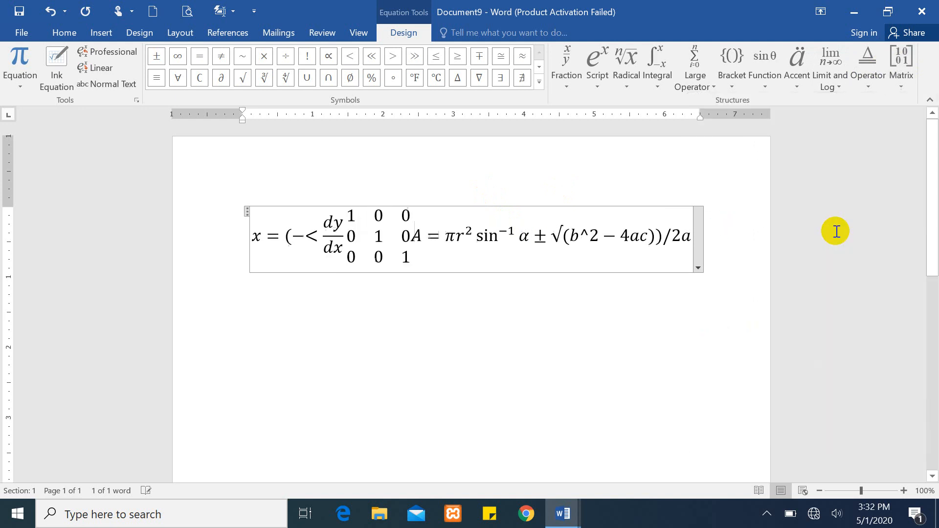
- Delete the whole equation from the document
{"action": "left_click_drag", "start_coordinate": [375, 233], "coordinate": [411, 255]}
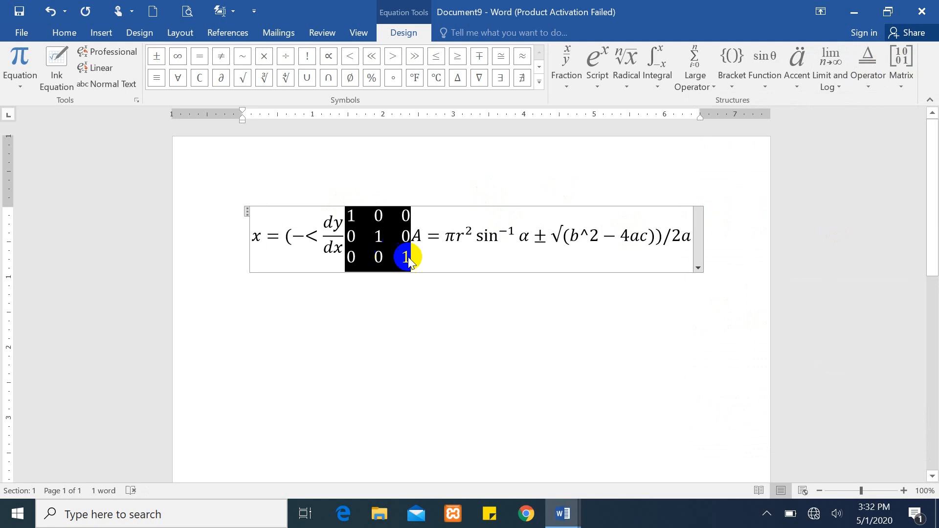
{"action": "left_click", "coordinate": [465, 273]}
{"action": "left_click", "coordinate": [706, 182]}
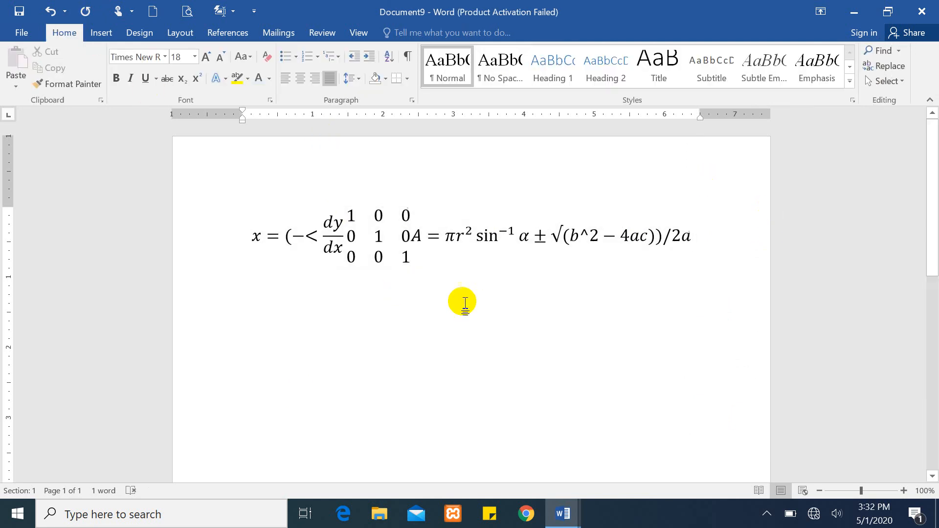
{"action": "left_click", "coordinate": [302, 391]}
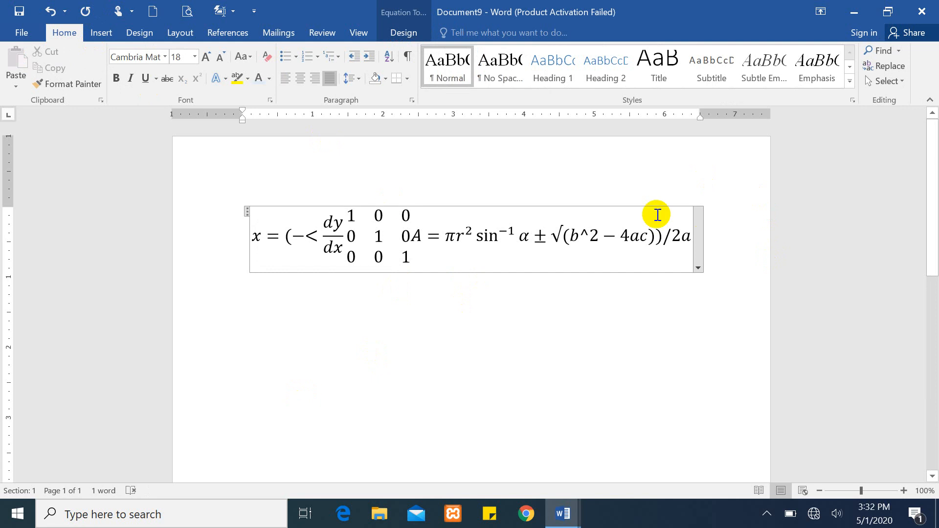
{"action": "left_click", "coordinate": [248, 212]}
{"action": "key", "text": "Delete"}
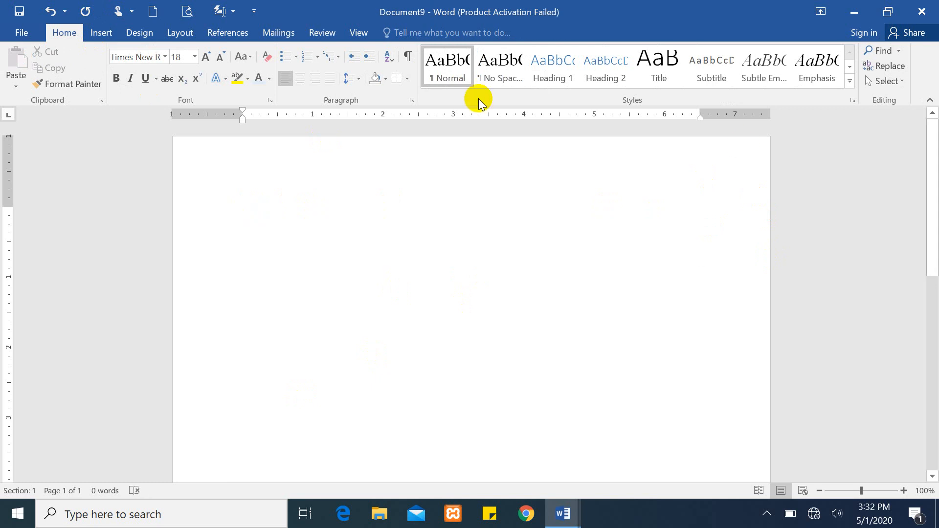
- Insert the Newton's Second Law equation from the additional Office.com equations, and undo the insertion
{"action": "left_click", "coordinate": [93, 33]}
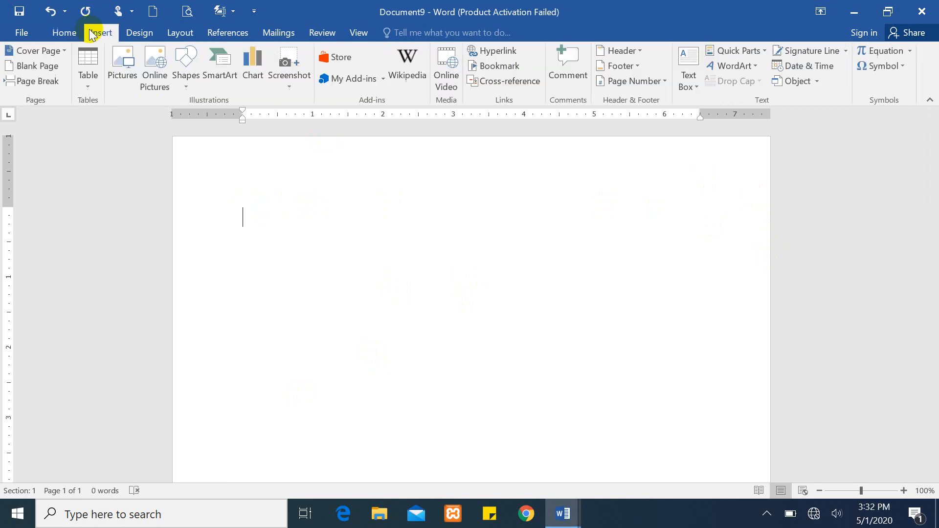
{"action": "left_click", "coordinate": [910, 52]}
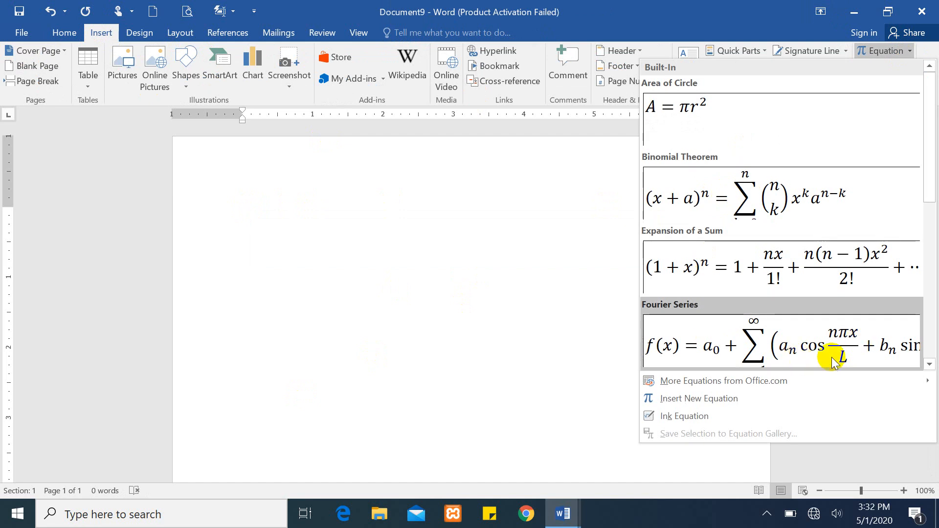
{"action": "mouse_move", "coordinate": [729, 381]}
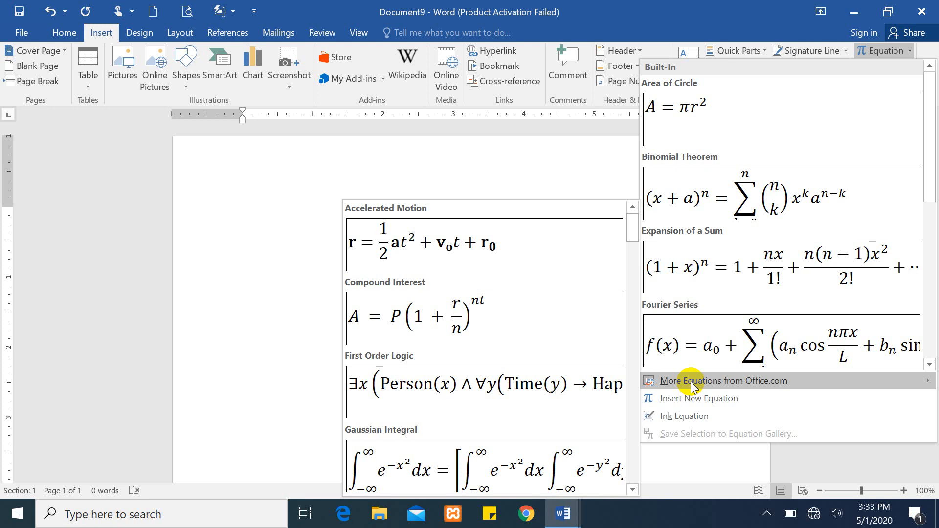
{"action": "left_click_drag", "start_coordinate": [633, 236], "coordinate": [640, 460]}
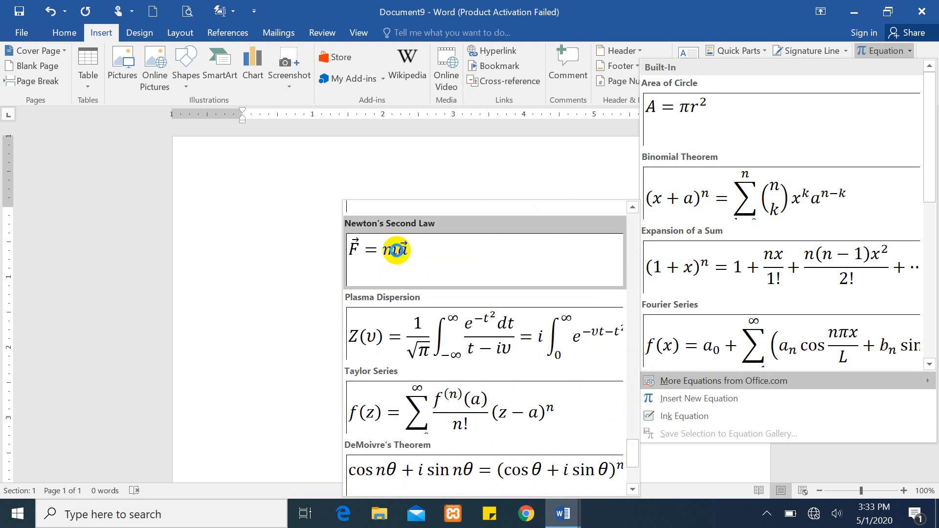
{"action": "left_click", "coordinate": [396, 249]}
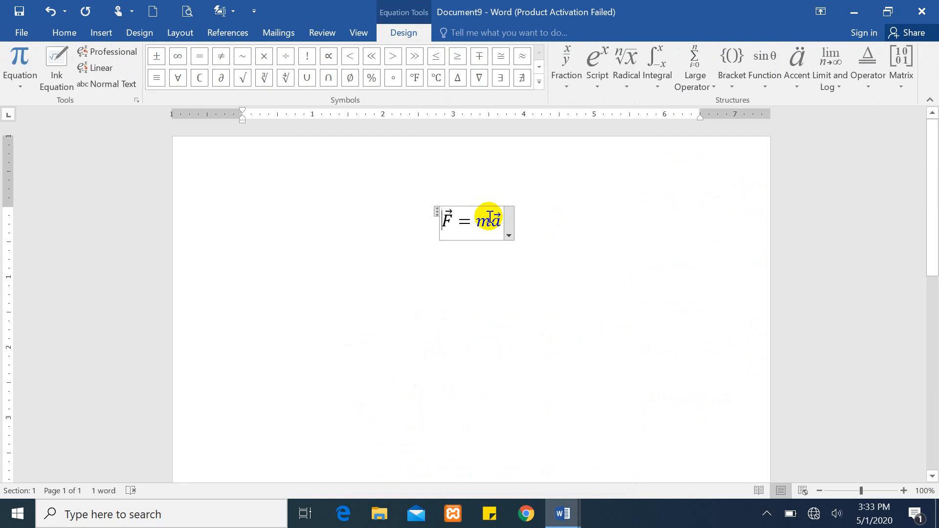
{"action": "key", "text": "ctrl+z"}
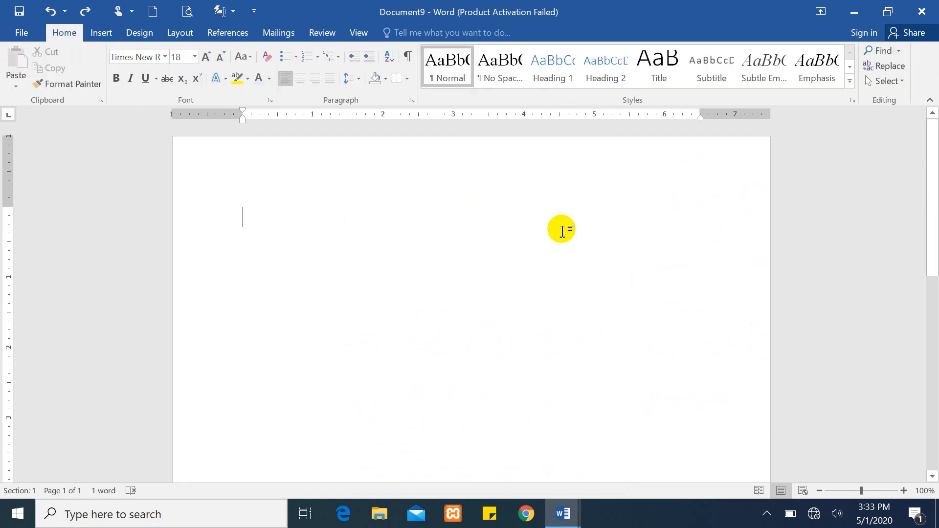
- Insert a new blank equation in the empty document and enter a as its first term
{"action": "left_click", "coordinate": [107, 33]}
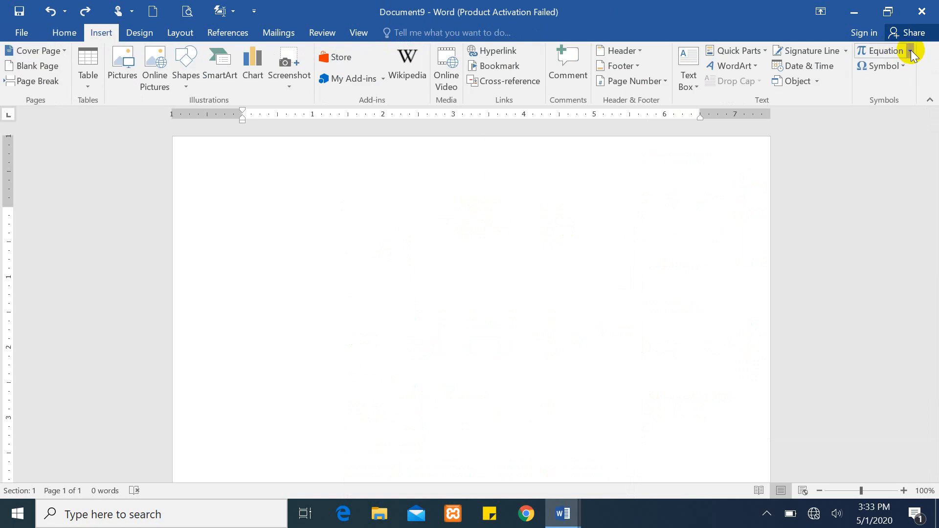
{"action": "left_click", "coordinate": [910, 51]}
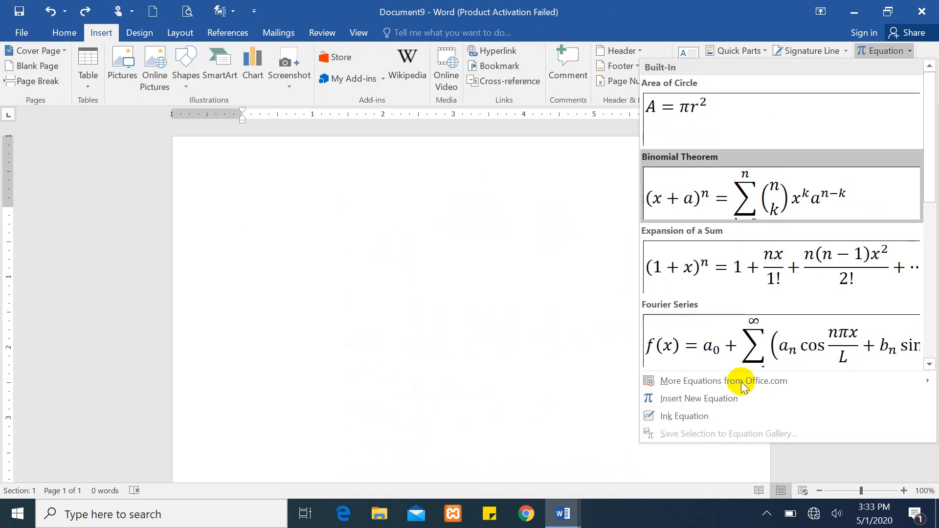
{"action": "left_click", "coordinate": [712, 399]}
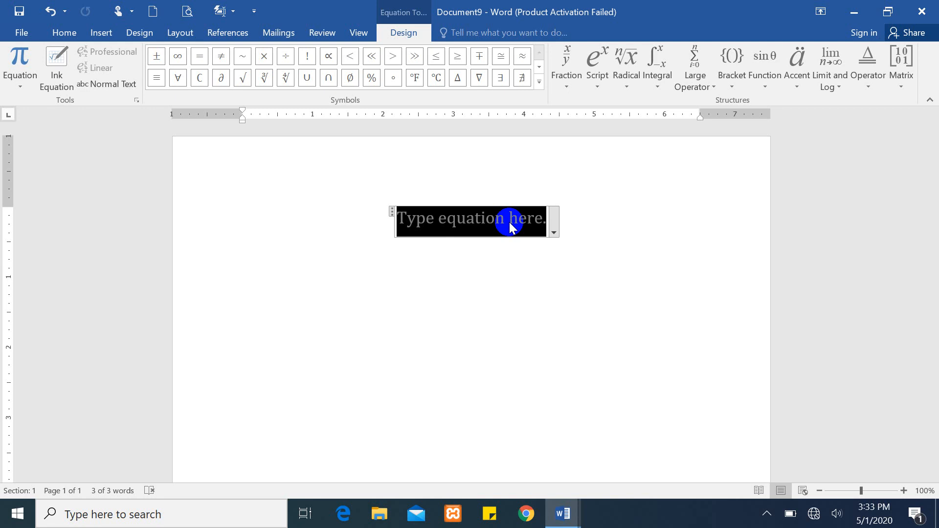
{"action": "type", "text": "a"}
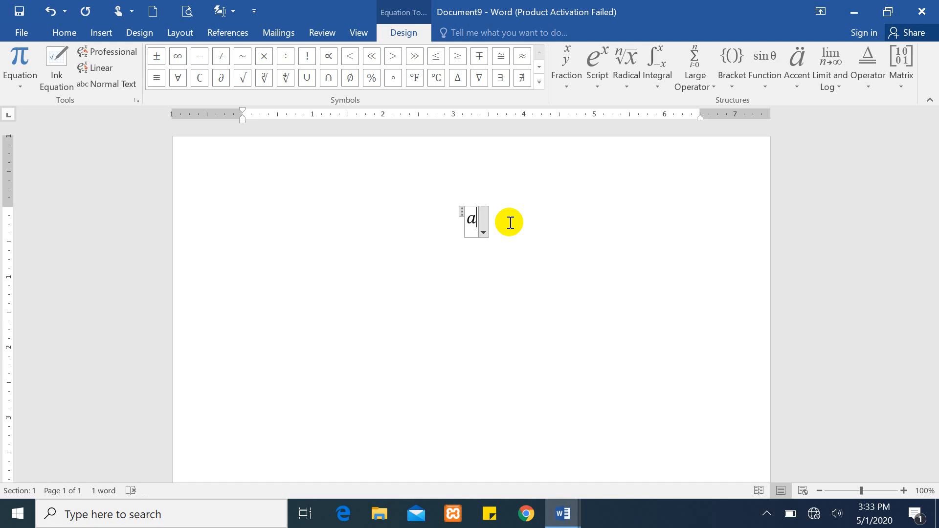
- Add a stacked fraction with b over c after the a, and deselect the equation
{"action": "left_click", "coordinate": [570, 64]}
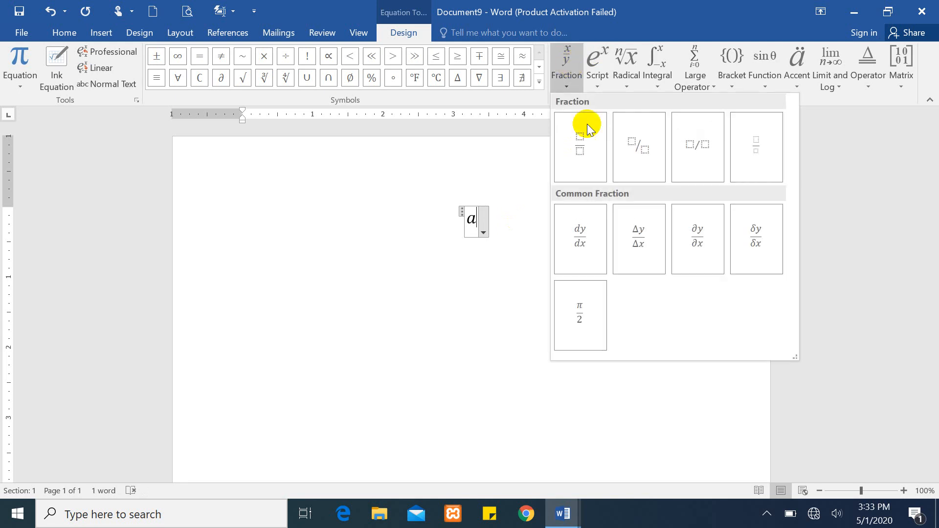
{"action": "left_click", "coordinate": [584, 154]}
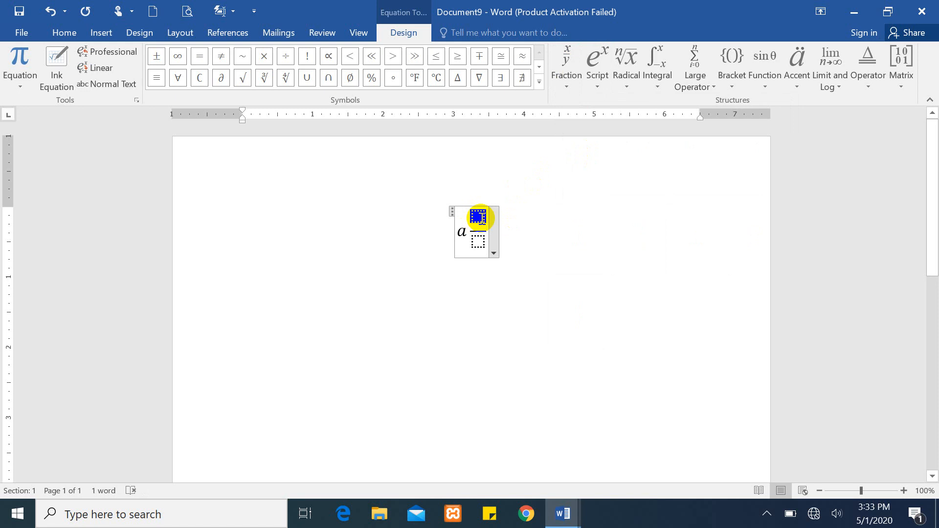
{"action": "type", "text": "b/"}
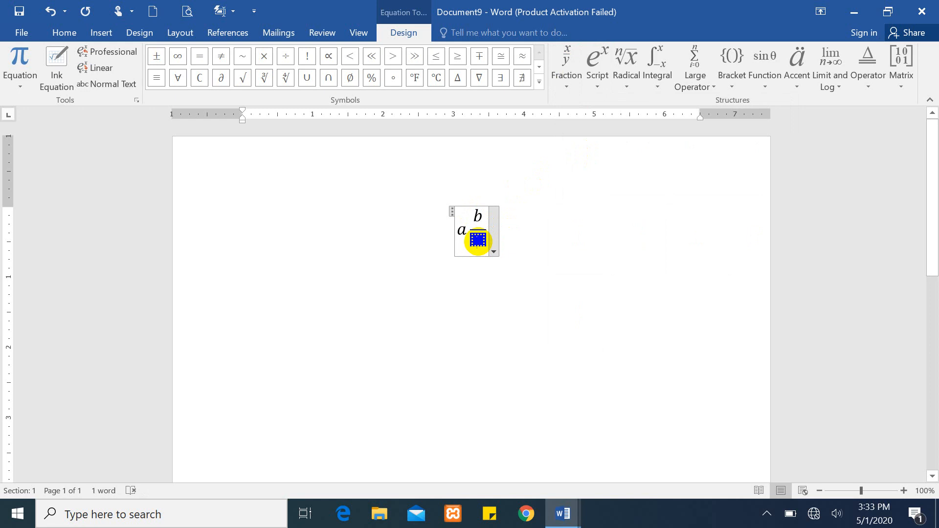
{"action": "type", "text": "c"}
{"action": "left_click", "coordinate": [538, 220]}
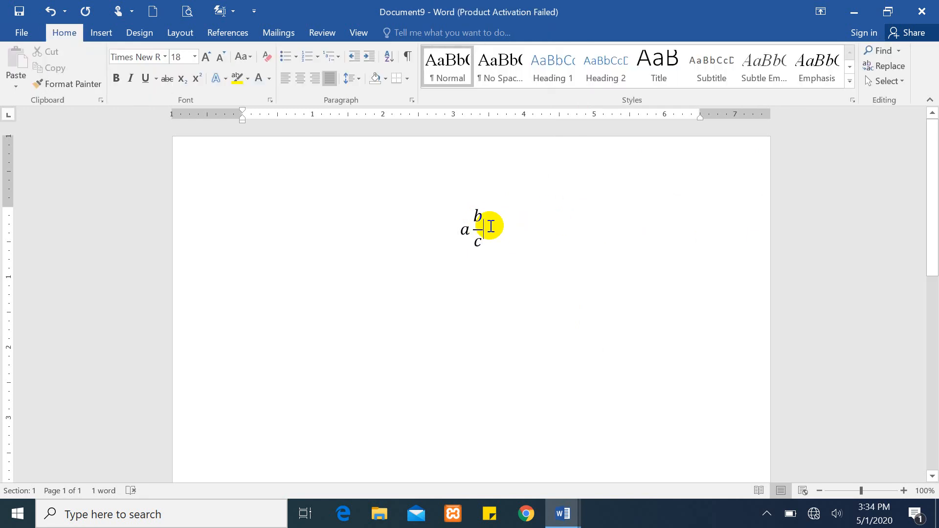
- Handwrite a square root sign with a² above it as an ink equation and insert it after the b over c fraction
{"action": "left_click", "coordinate": [98, 33]}
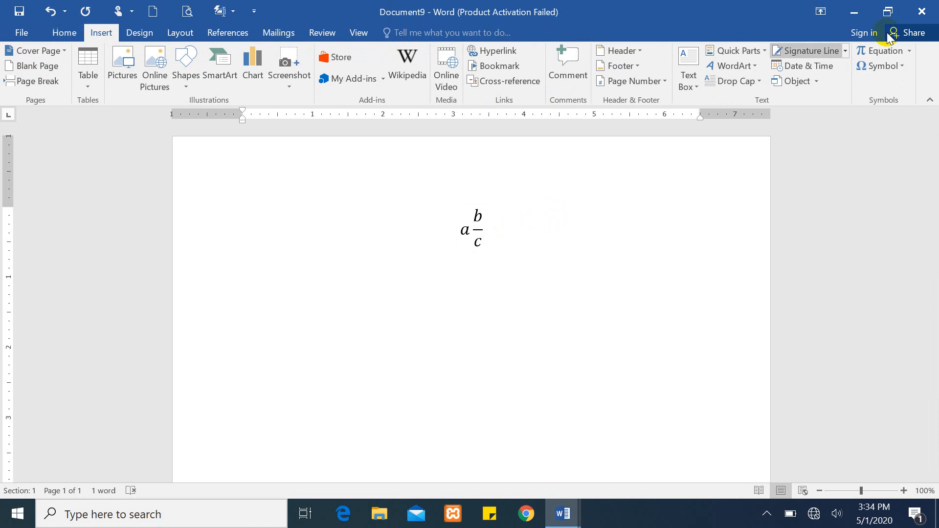
{"action": "left_click", "coordinate": [909, 52]}
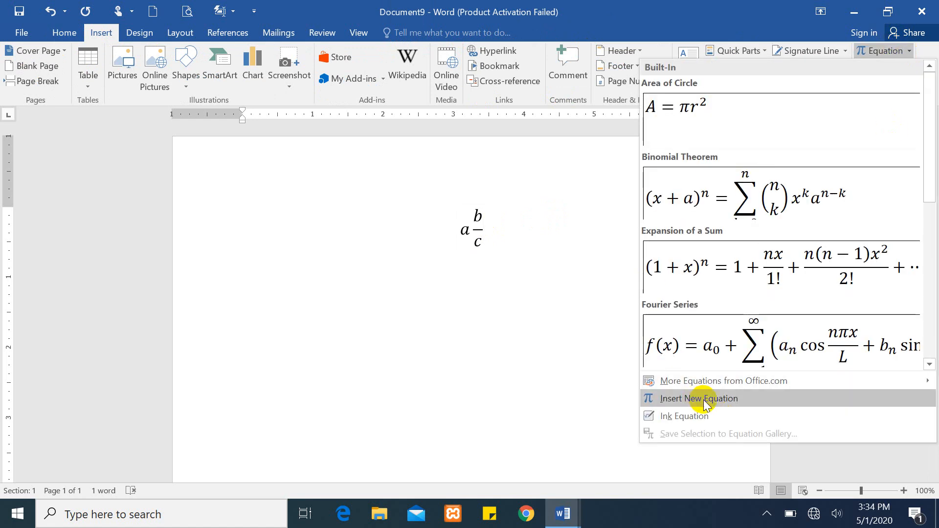
{"action": "left_click", "coordinate": [688, 416]}
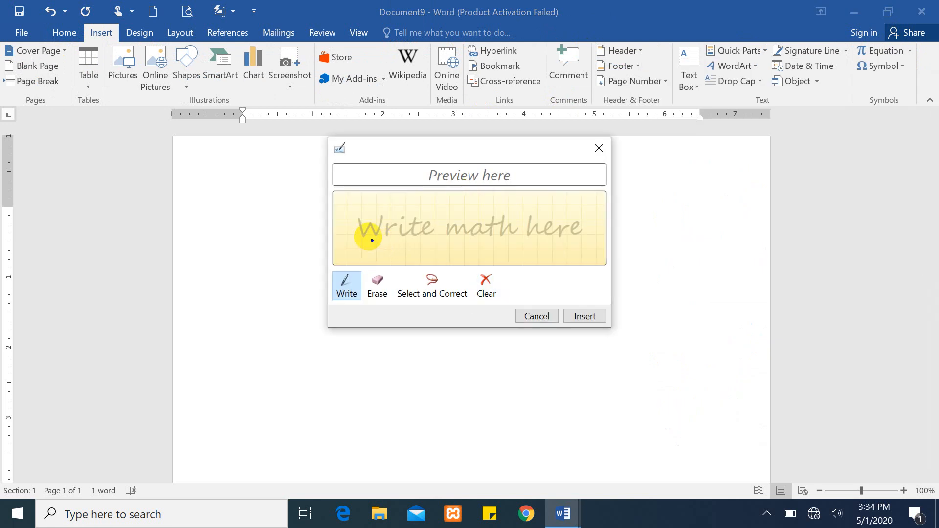
{"action": "left_click_drag", "start_coordinate": [367, 234], "coordinate": [387, 268]}
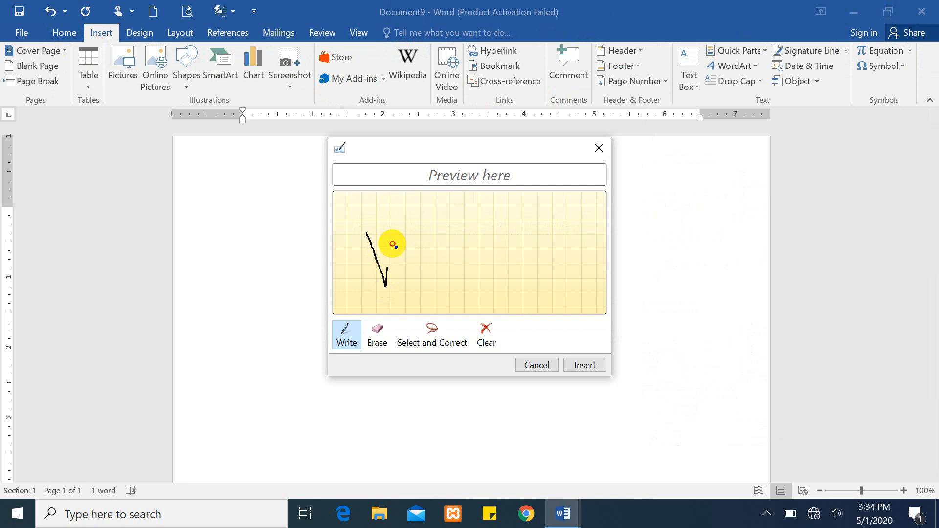
{"action": "mouse_move", "coordinate": [396, 224]}
{"action": "left_mouse_down"}
{"action": "mouse_move", "coordinate": [426, 207]}
{"action": "mouse_move", "coordinate": [522, 201]}
{"action": "left_mouse_up"}
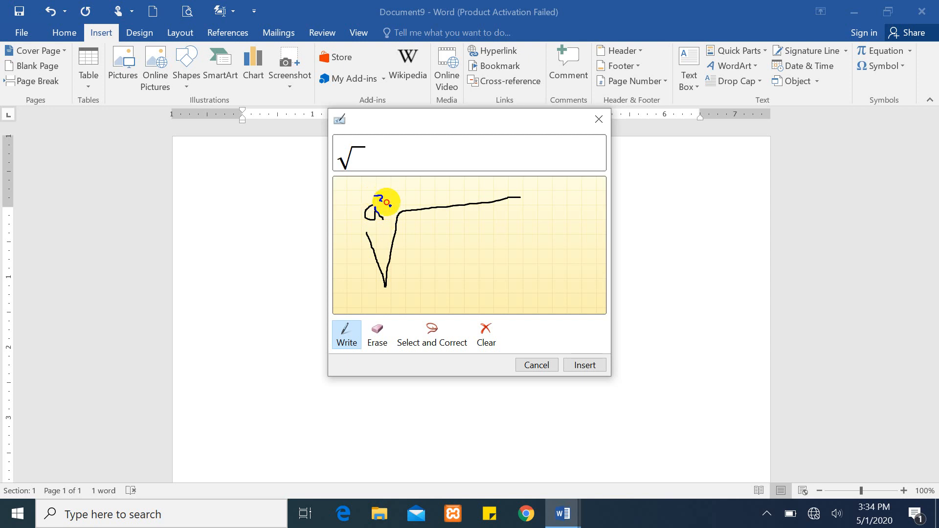
{"action": "left_click_drag", "start_coordinate": [386, 202], "coordinate": [387, 204]}
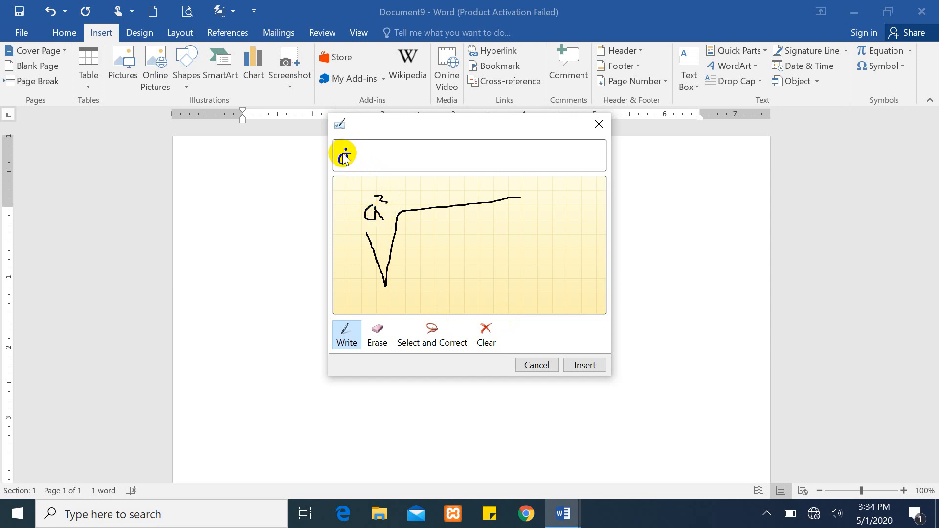
{"action": "left_click", "coordinate": [585, 365]}
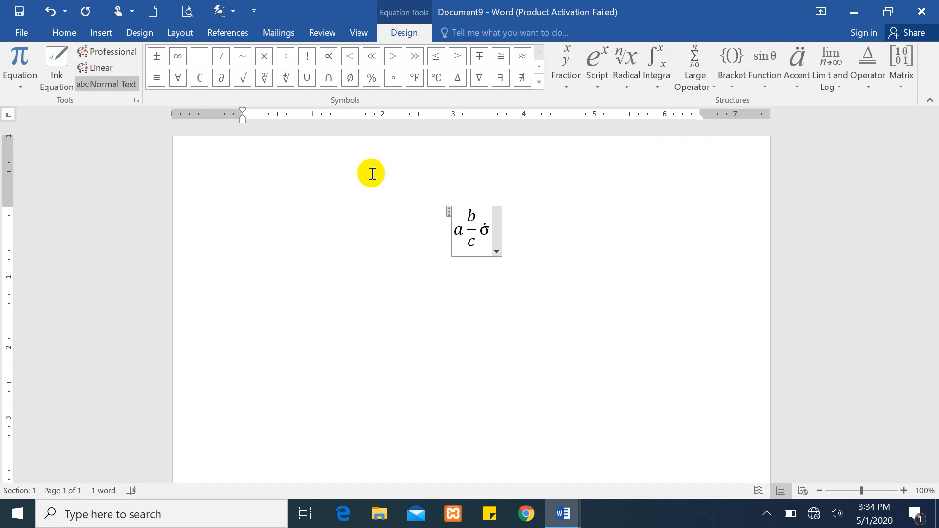
- Append the fourth root symbol and the common function tan θ = sin θ / cos θ to the equation
{"action": "left_click", "coordinate": [539, 87]}
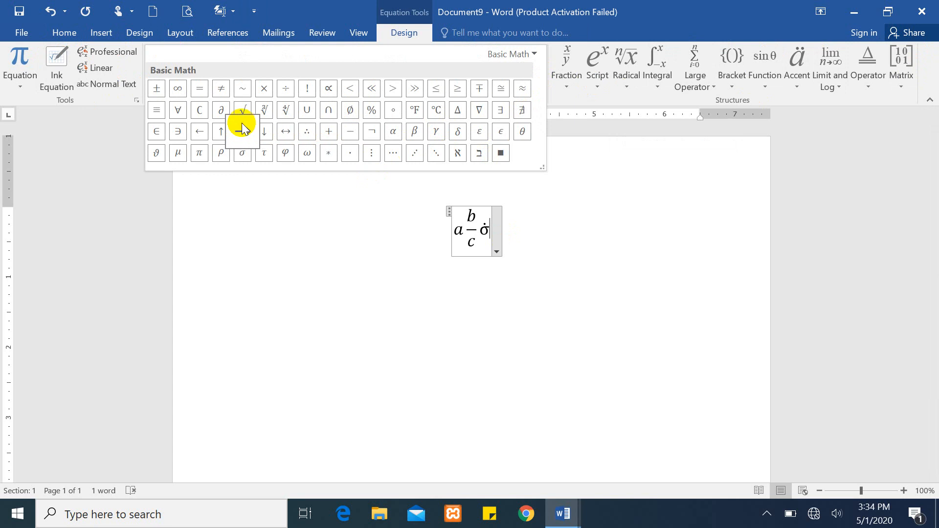
{"action": "left_click", "coordinate": [284, 109]}
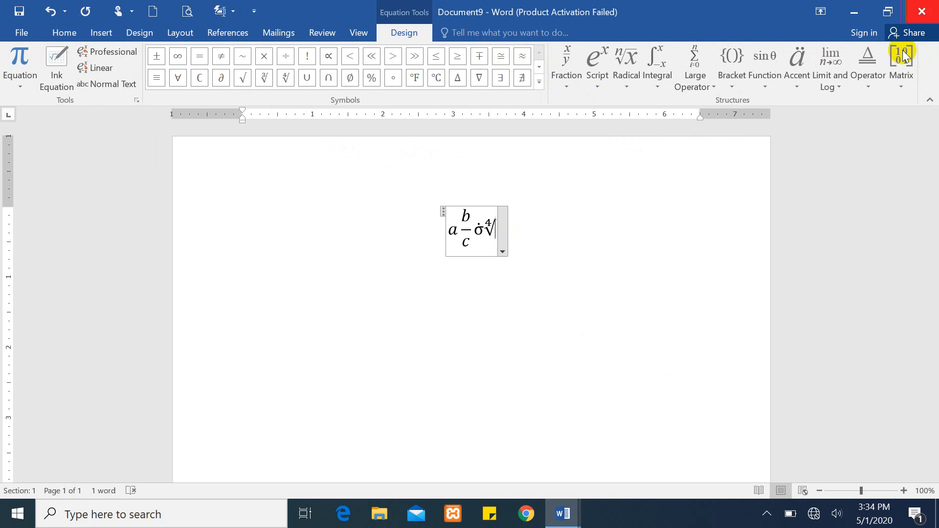
{"action": "left_click", "coordinate": [766, 81]}
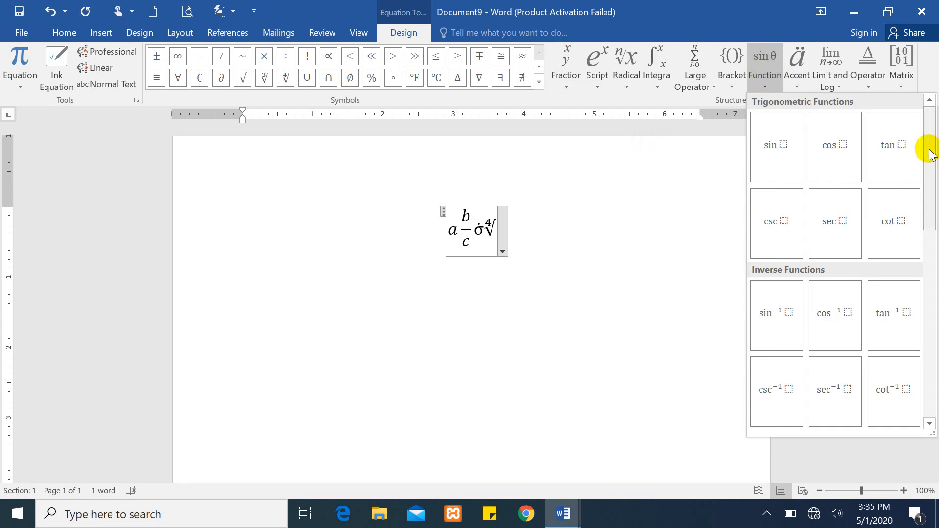
{"action": "left_click_drag", "start_coordinate": [930, 161], "coordinate": [935, 353]}
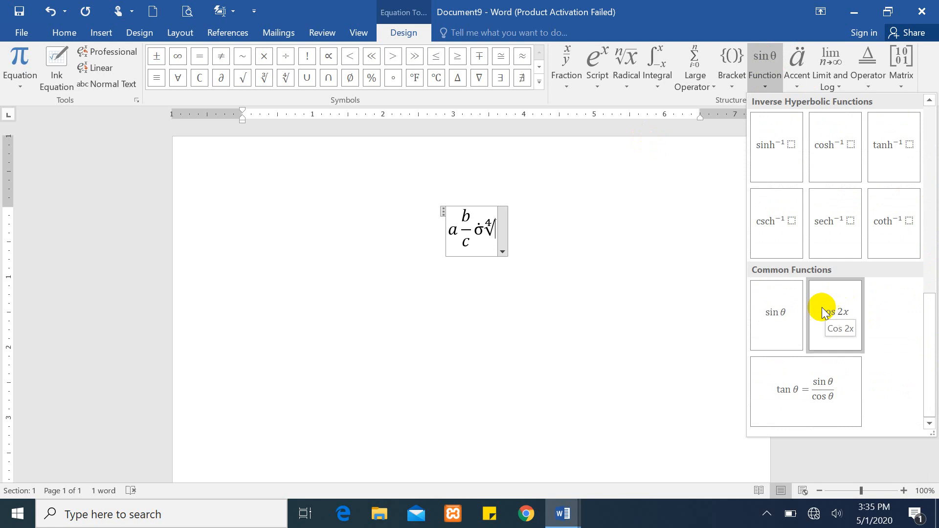
{"action": "left_click", "coordinate": [611, 238]}
{"action": "left_click", "coordinate": [545, 239]}
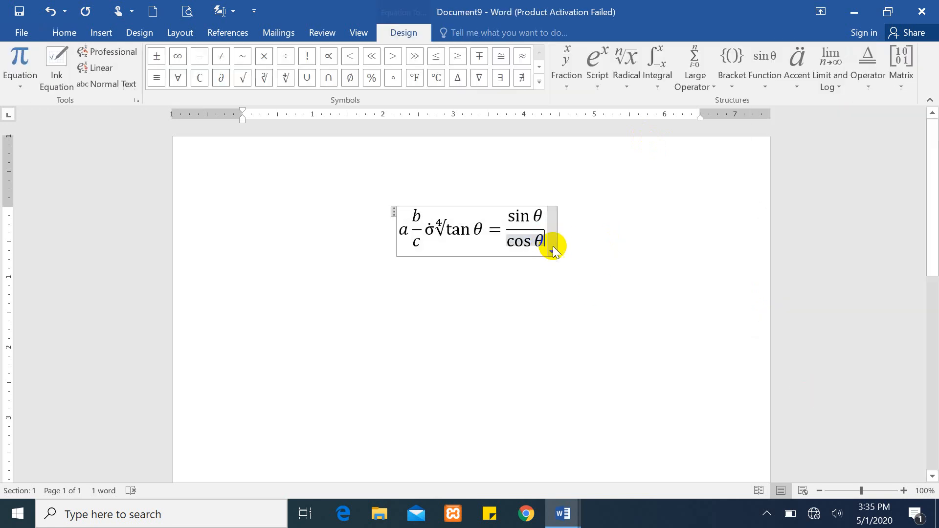
- Select the whole equation and set its justification to Left
{"action": "left_click", "coordinate": [553, 248]}
{"action": "left_click", "coordinate": [552, 250]}
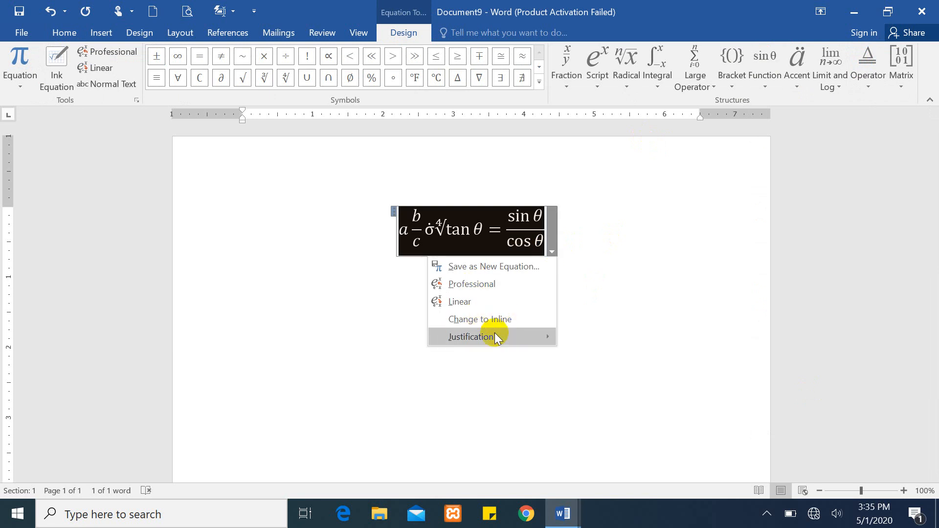
{"action": "mouse_move", "coordinate": [537, 336]}
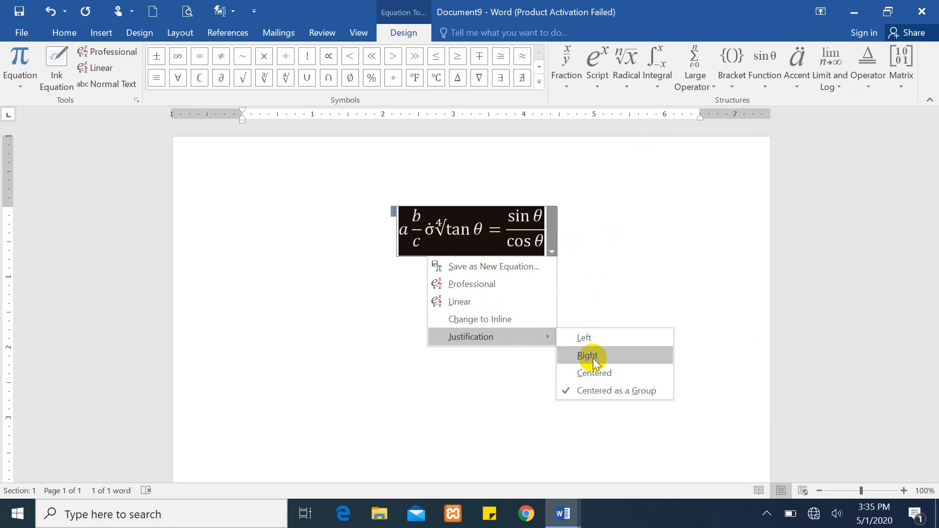
{"action": "left_click", "coordinate": [582, 339]}
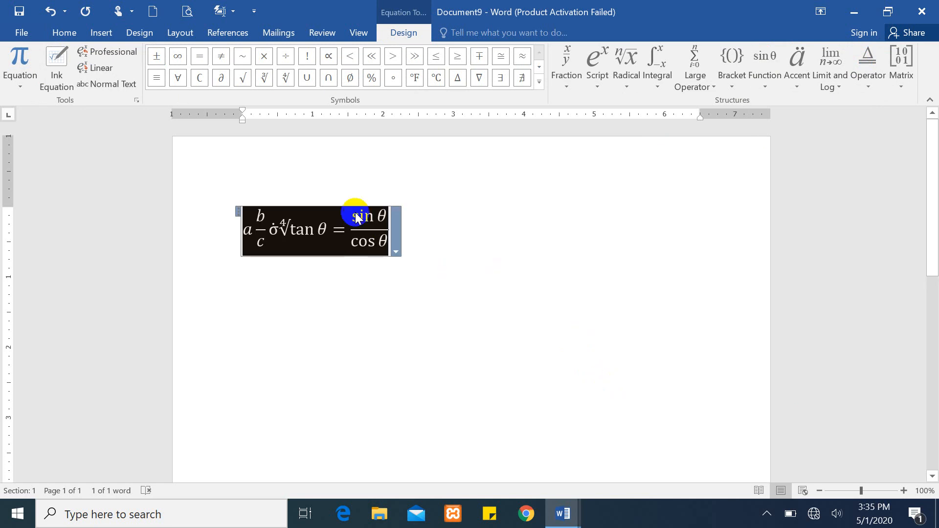
- Change the equation's justification to Centered
{"action": "left_click", "coordinate": [396, 251]}
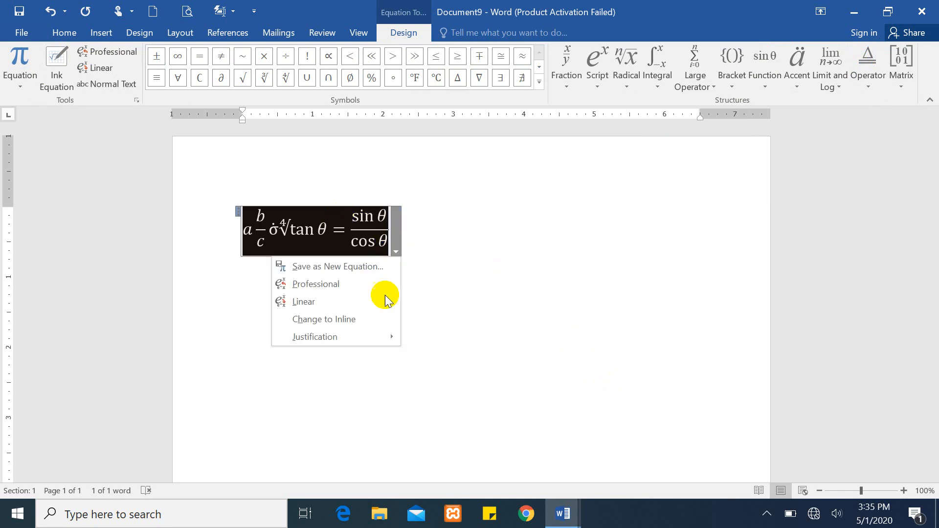
{"action": "mouse_move", "coordinate": [391, 334]}
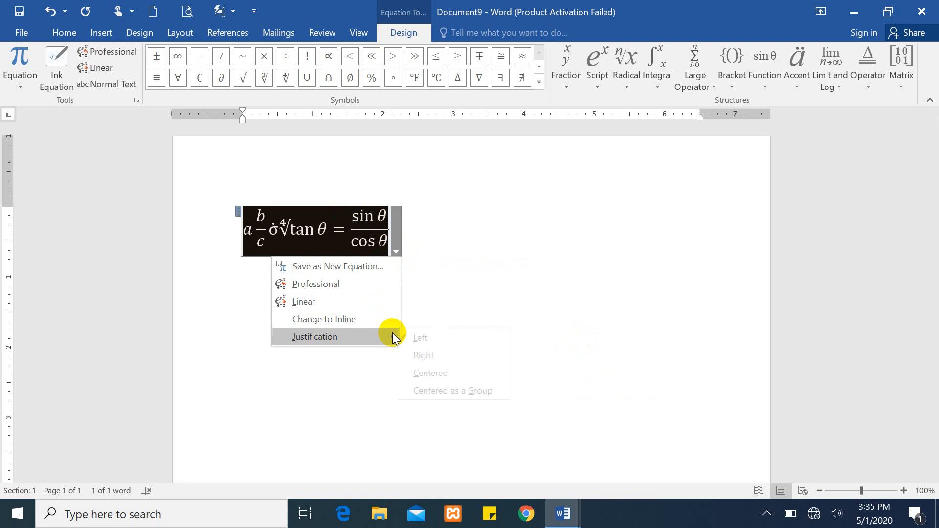
{"action": "left_click", "coordinate": [438, 371]}
- Set the equation's justification to Right and deselect it
{"action": "left_click", "coordinate": [554, 252]}
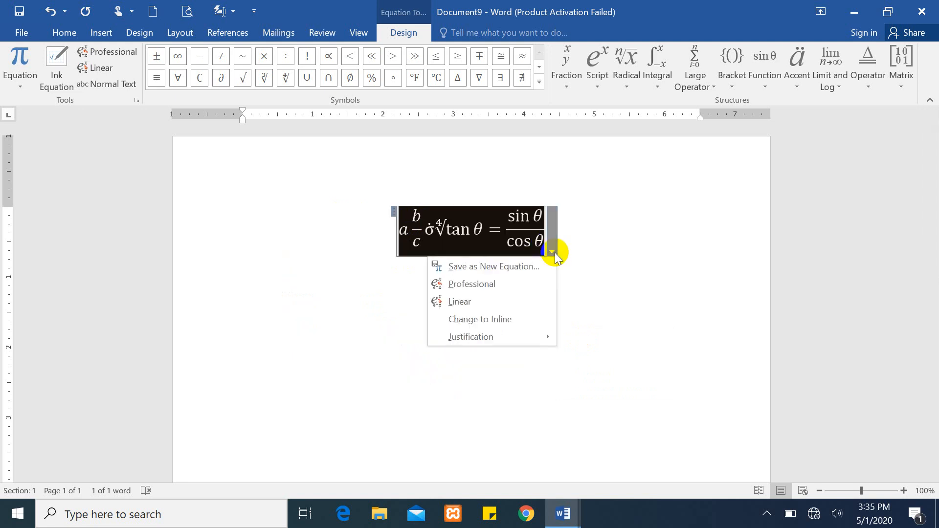
{"action": "mouse_move", "coordinate": [540, 336]}
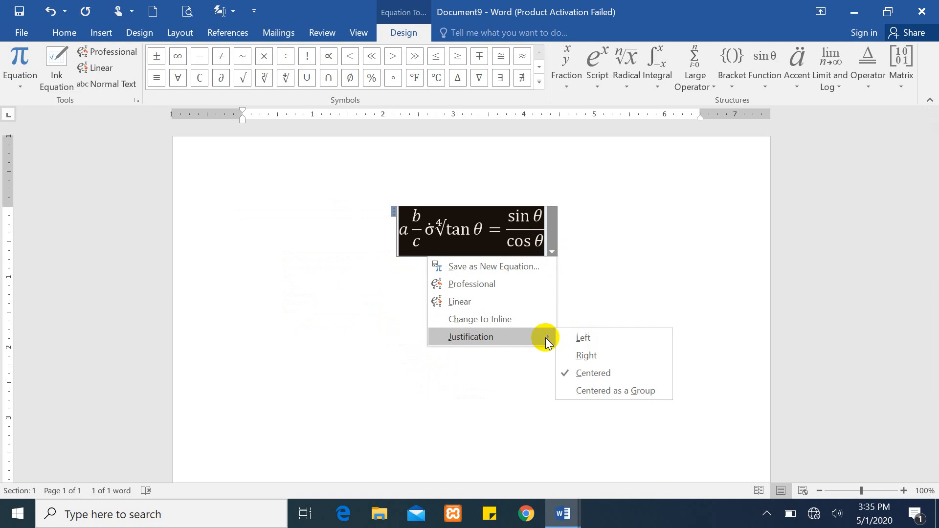
{"action": "left_click", "coordinate": [589, 355]}
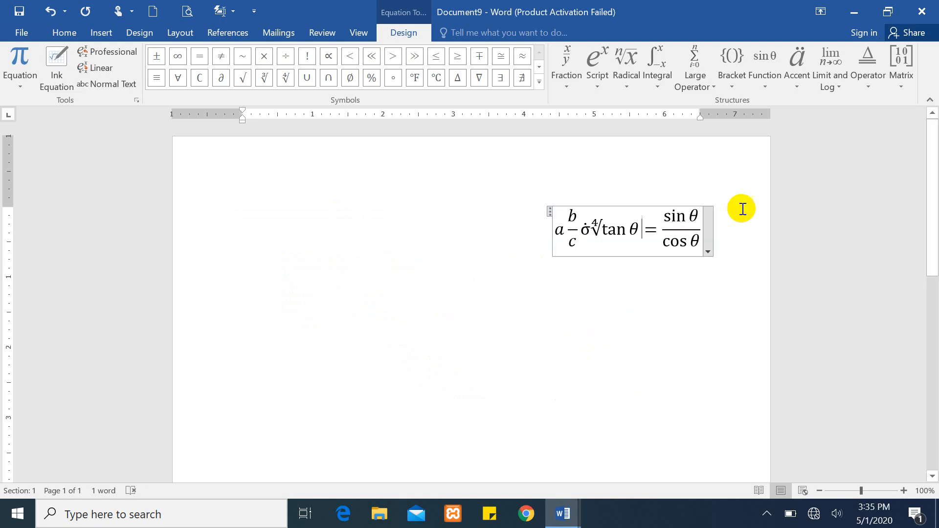
{"action": "left_click", "coordinate": [725, 215]}
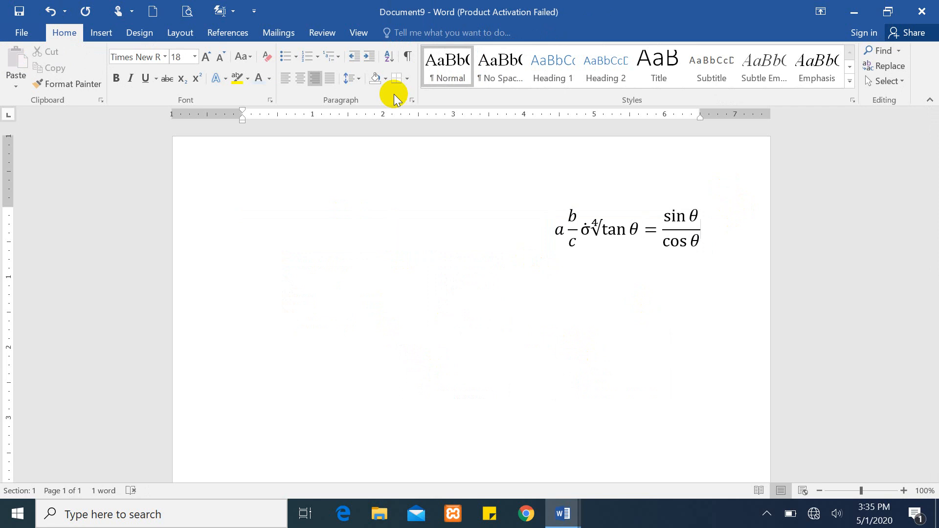
- Delete the complete right-justified equation from the page
{"action": "left_click", "coordinate": [97, 33]}
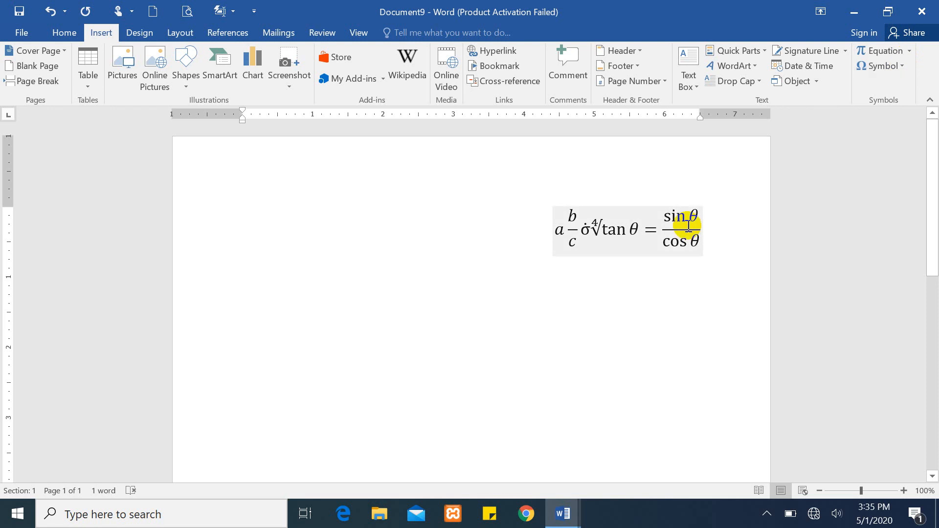
{"action": "left_click_drag", "start_coordinate": [717, 225], "coordinate": [559, 231]}
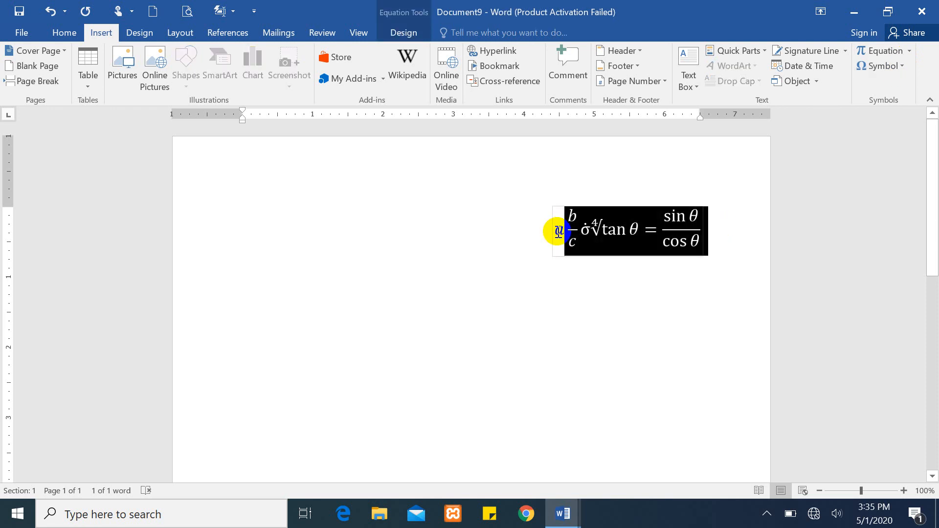
{"action": "key", "text": "BackSpace"}
{"action": "key", "text": "BackSpace"}
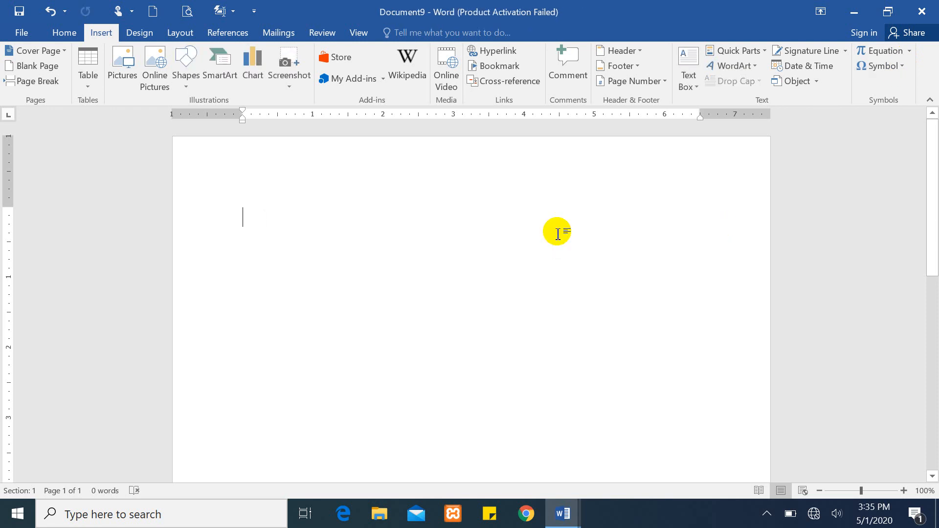
- Insert a new blank equation and start it with an empty square root structure
{"action": "left_click", "coordinate": [909, 51]}
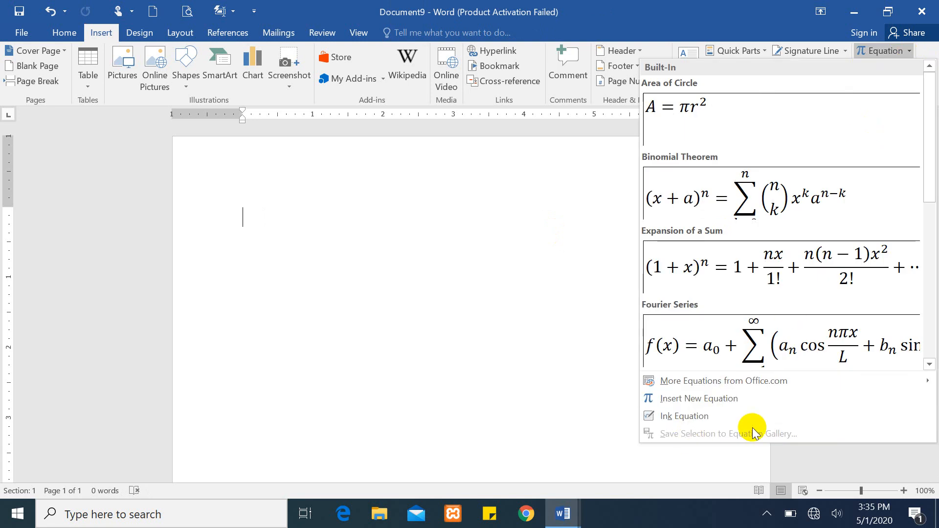
{"action": "left_click", "coordinate": [699, 400]}
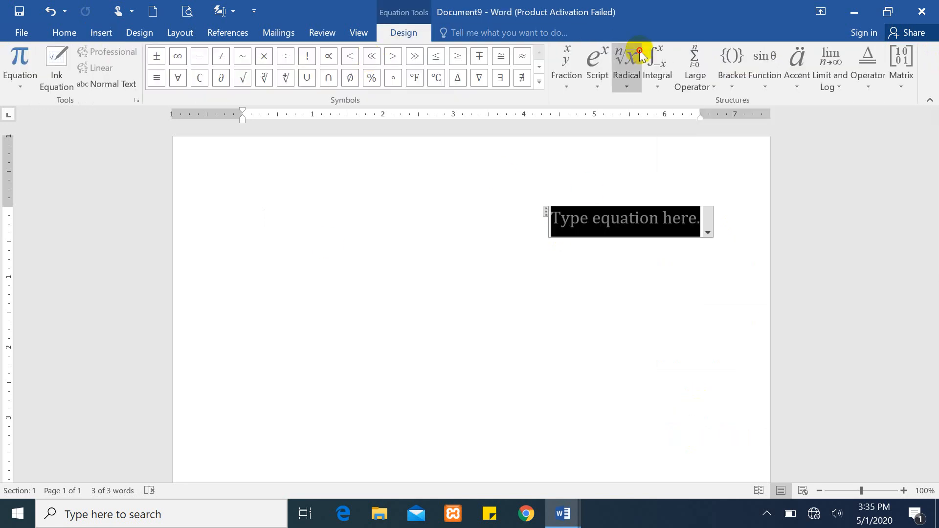
{"action": "left_click", "coordinate": [630, 59]}
{"action": "left_click", "coordinate": [665, 148]}
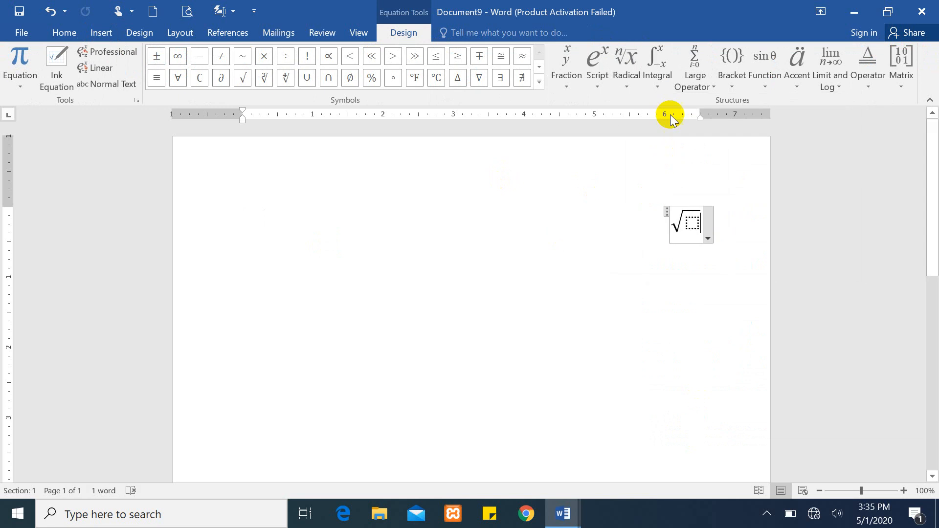
- Append a co-product operator with upper and lower limits after the square root, followed by an empty underbrace accent
{"action": "left_click", "coordinate": [693, 73]}
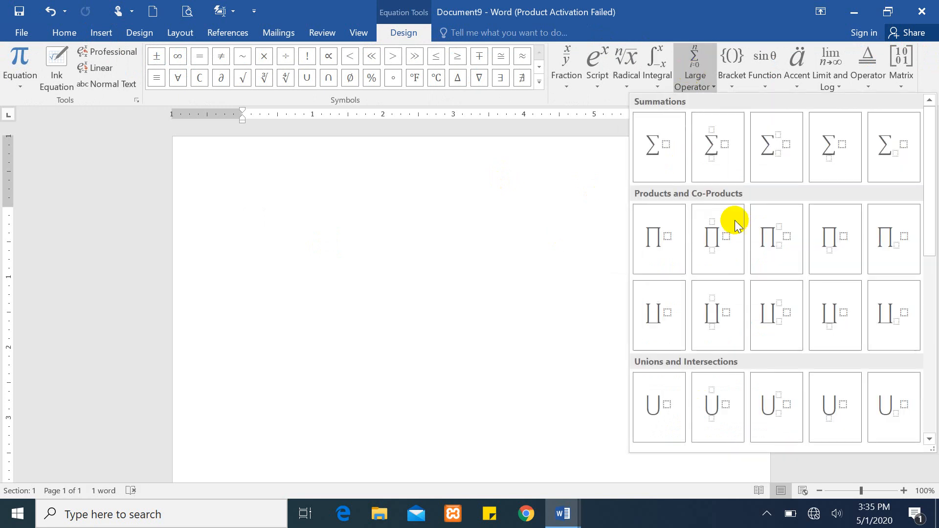
{"action": "left_click", "coordinate": [712, 311]}
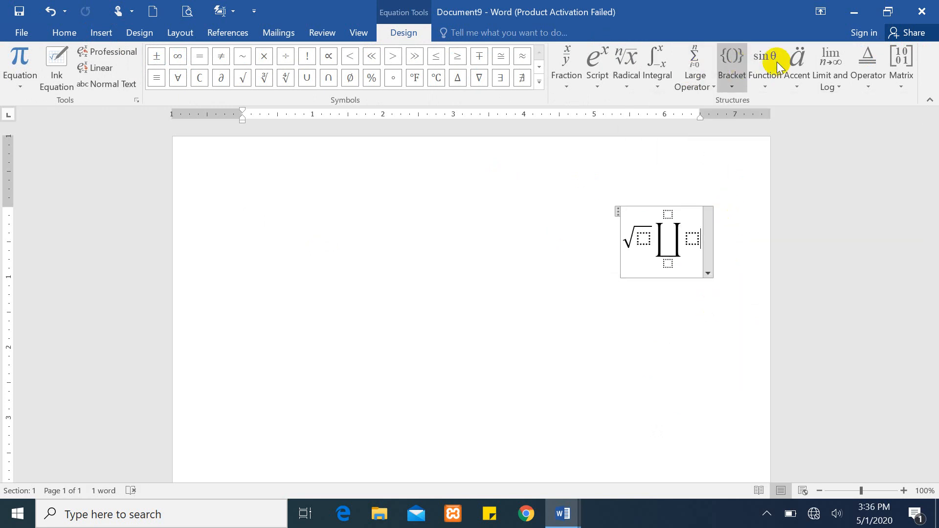
{"action": "left_click", "coordinate": [804, 62]}
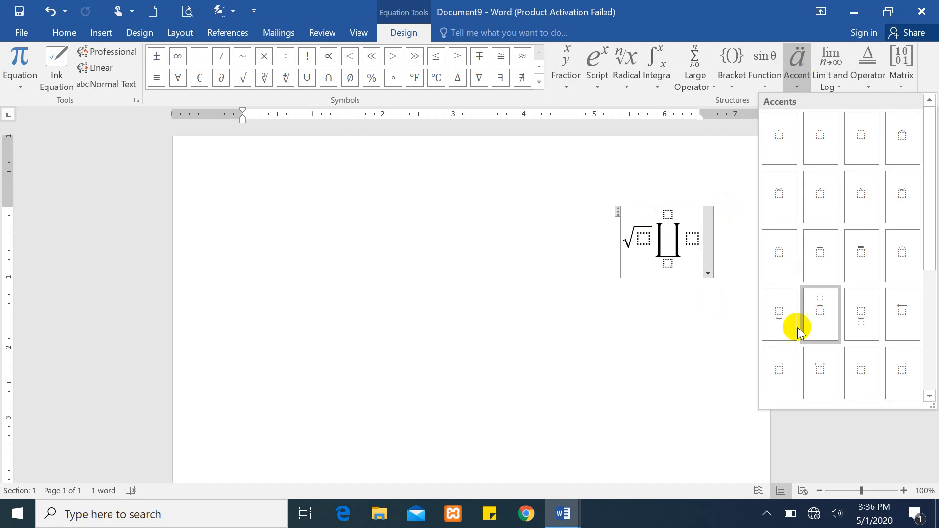
{"action": "left_click", "coordinate": [776, 321]}
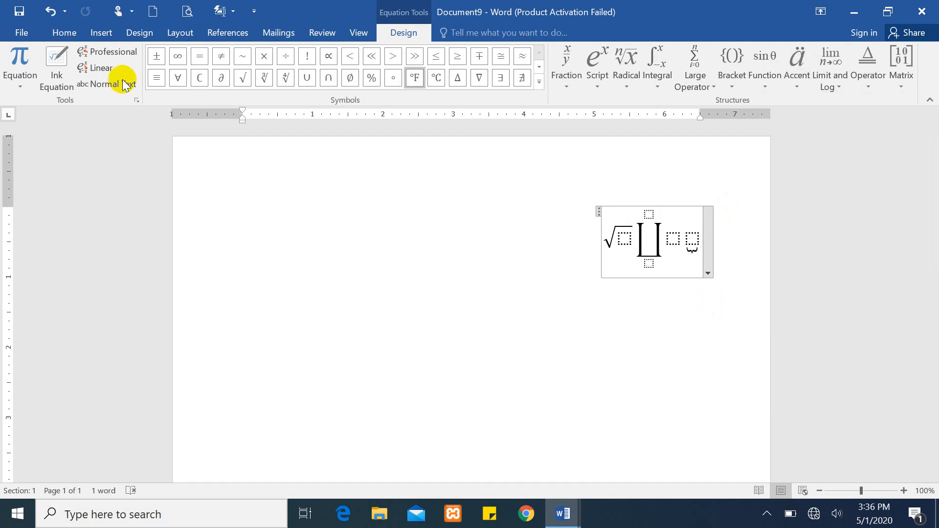
- Append the built-in Binomial Theorem to the end of the current equation
{"action": "left_click", "coordinate": [16, 77]}
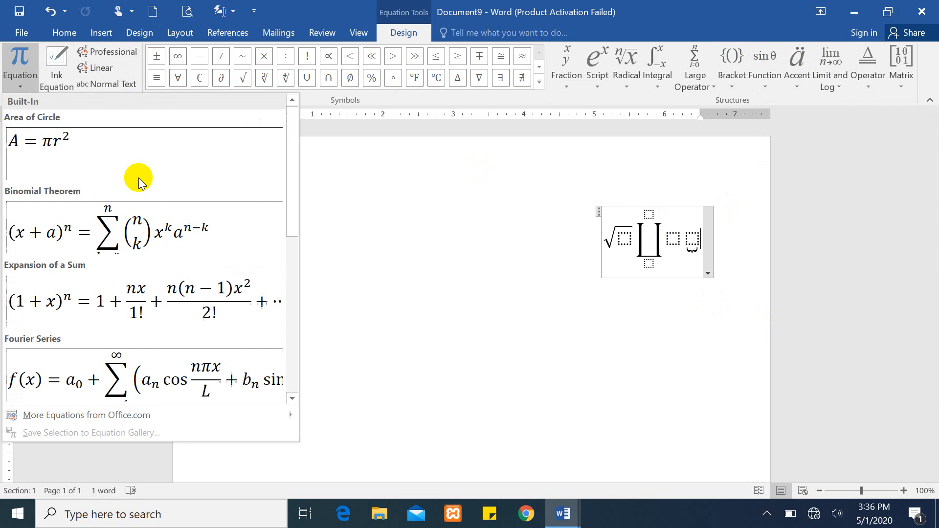
{"action": "left_click", "coordinate": [156, 252]}
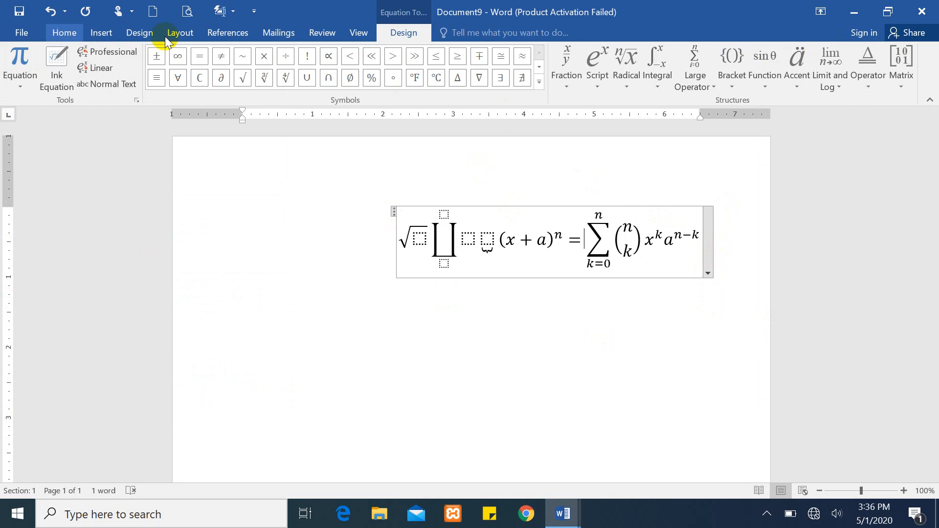
- Select the entire equation and convert it to linear plain text
{"action": "left_click", "coordinate": [107, 36]}
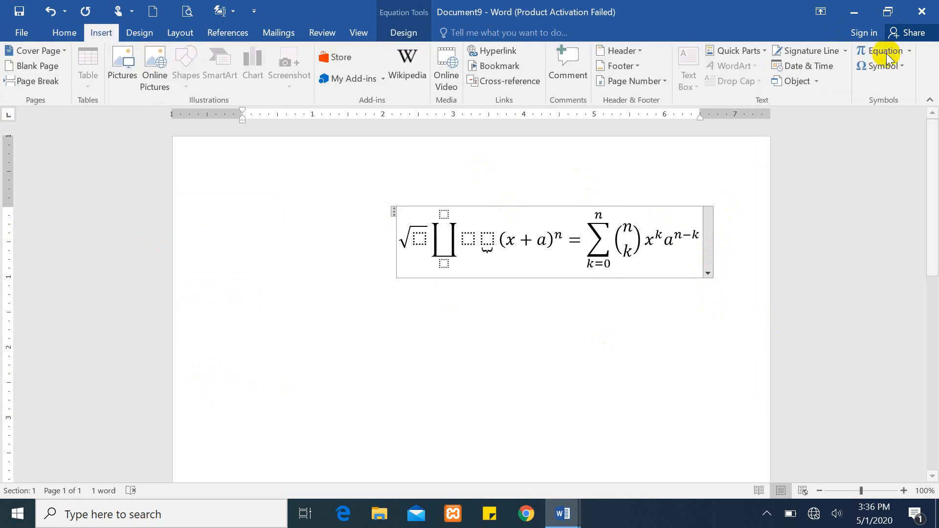
{"action": "left_click", "coordinate": [909, 50]}
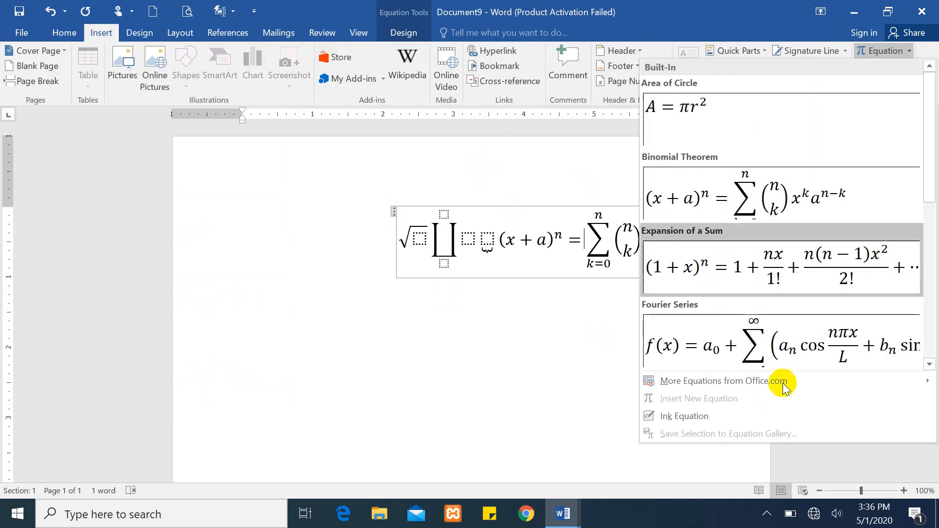
{"action": "left_click", "coordinate": [521, 224]}
{"action": "left_click_drag", "start_coordinate": [398, 220], "coordinate": [681, 241]}
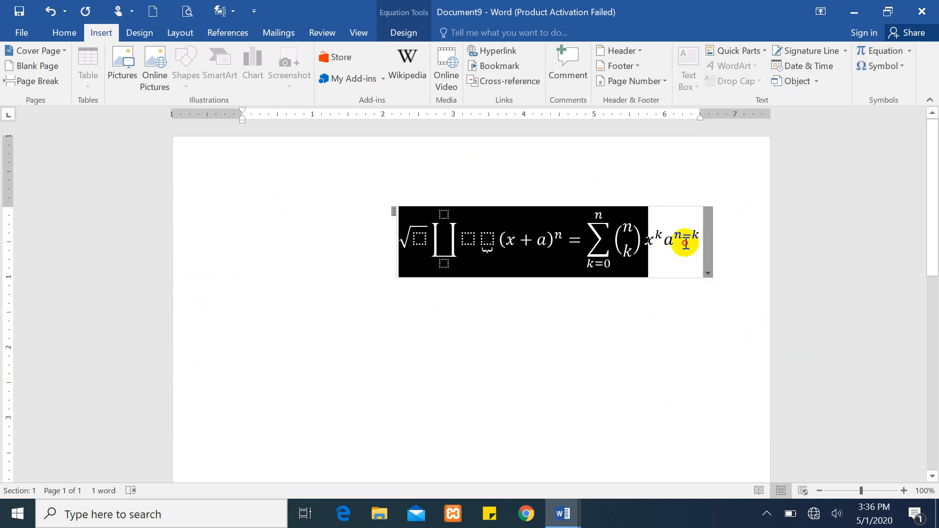
{"action": "left_click", "coordinate": [909, 51]}
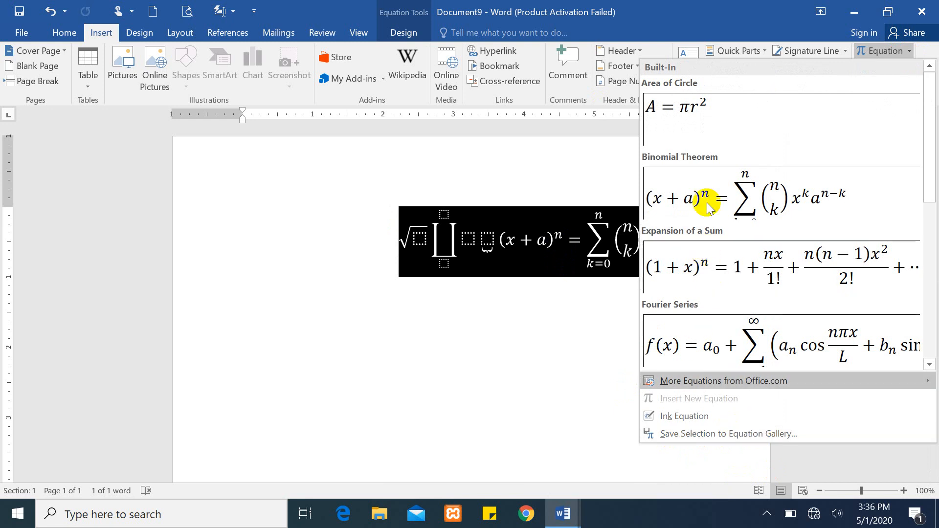
{"action": "left_click", "coordinate": [590, 188]}
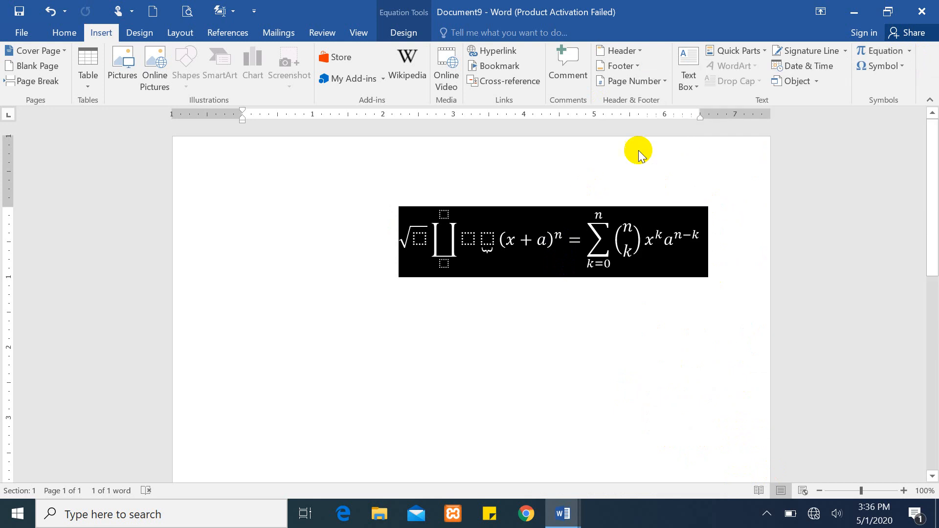
{"action": "left_click", "coordinate": [895, 52]}
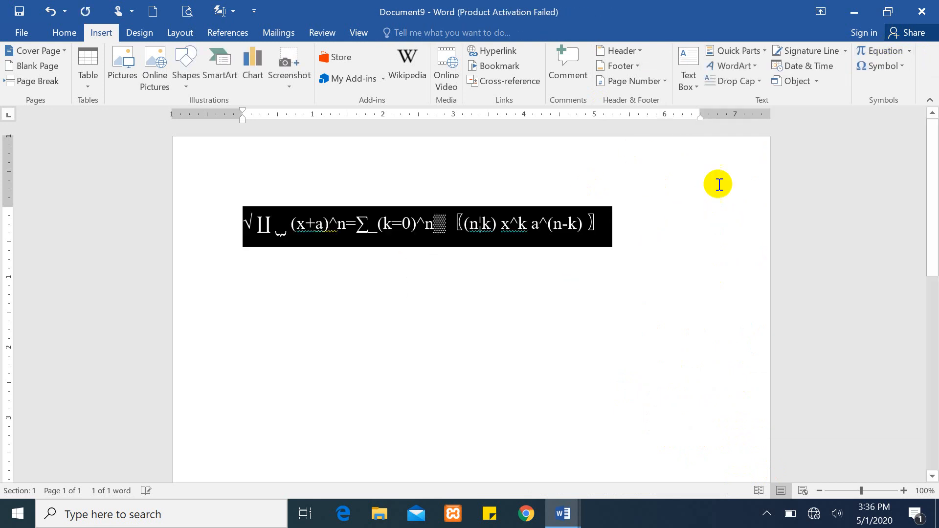
- Look through the built-in equations and delete the linear equation text from the page
{"action": "left_click", "coordinate": [908, 50]}
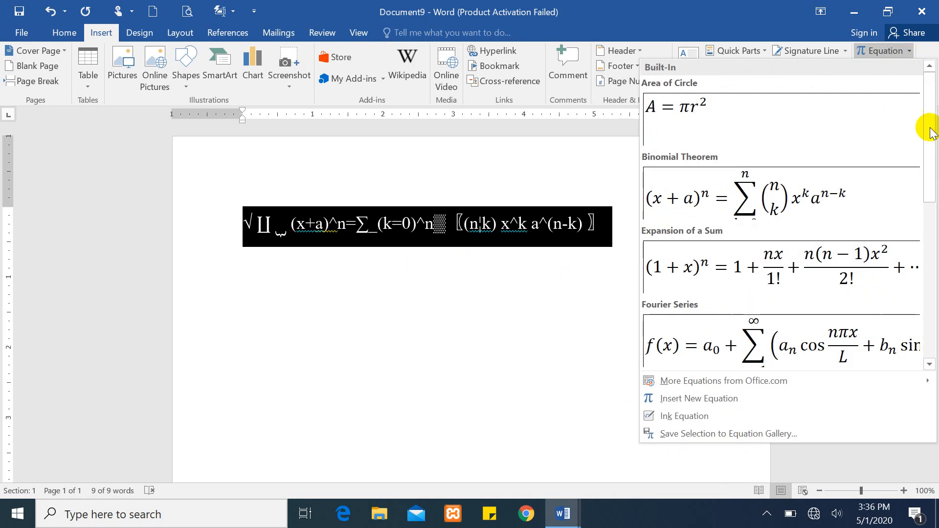
{"action": "scroll", "coordinate": [920, 357], "scroll_direction": "down", "scroll_amount": 4}
{"action": "scroll", "coordinate": [919, 357], "scroll_direction": "down", "scroll_amount": 1}
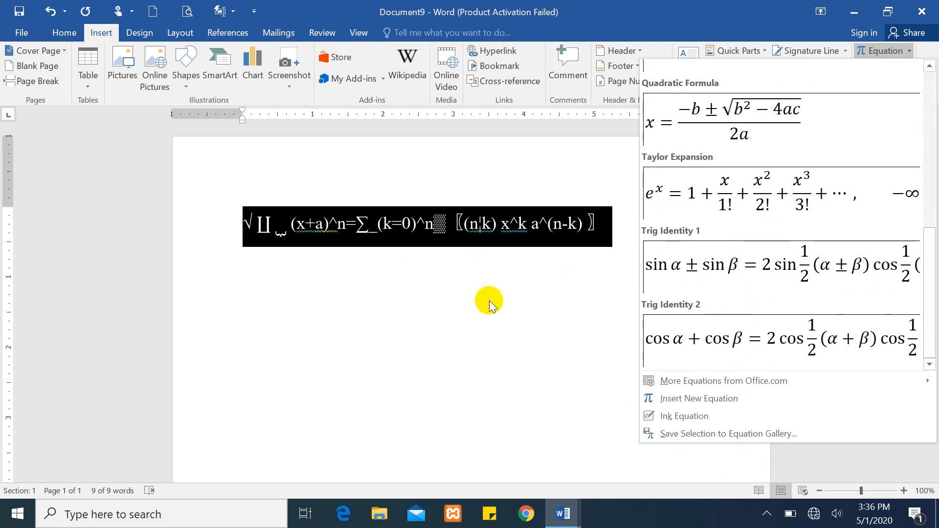
{"action": "left_click", "coordinate": [523, 292]}
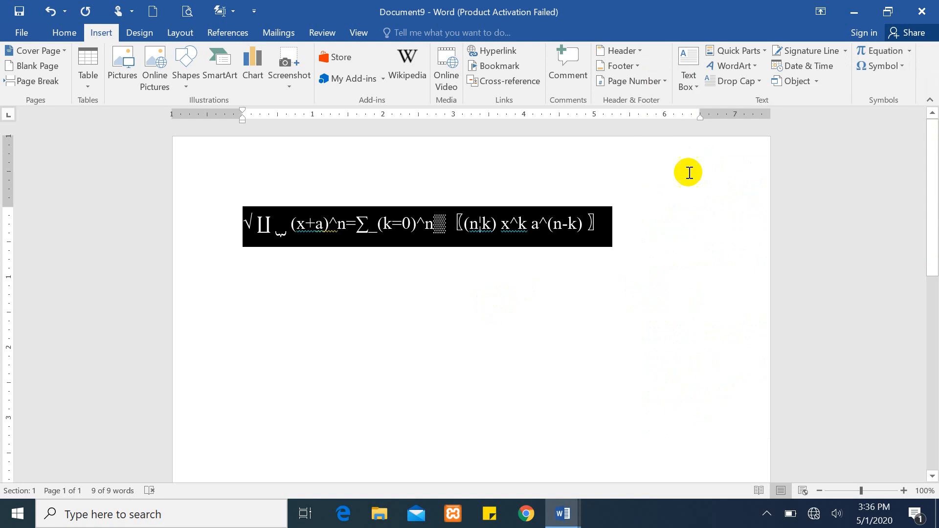
{"action": "left_click_drag", "start_coordinate": [627, 212], "coordinate": [231, 226]}
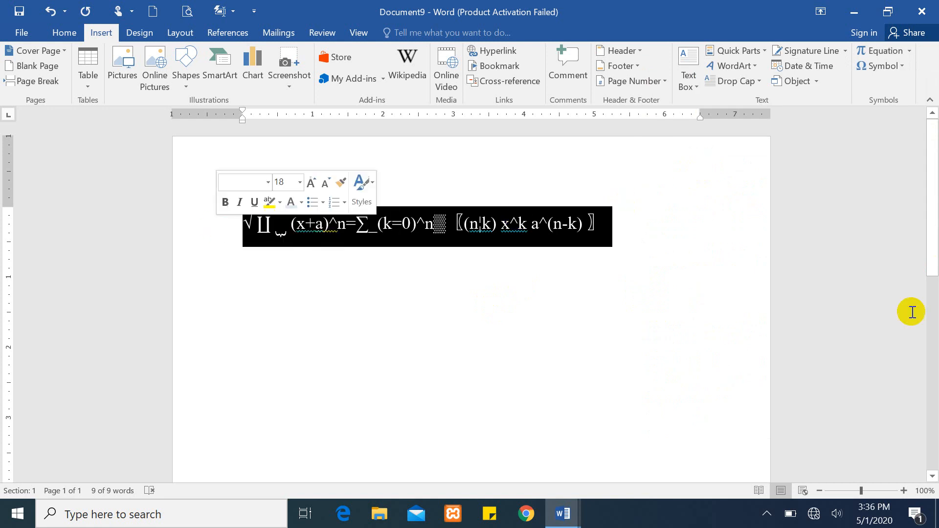
{"action": "key", "text": "Delete"}
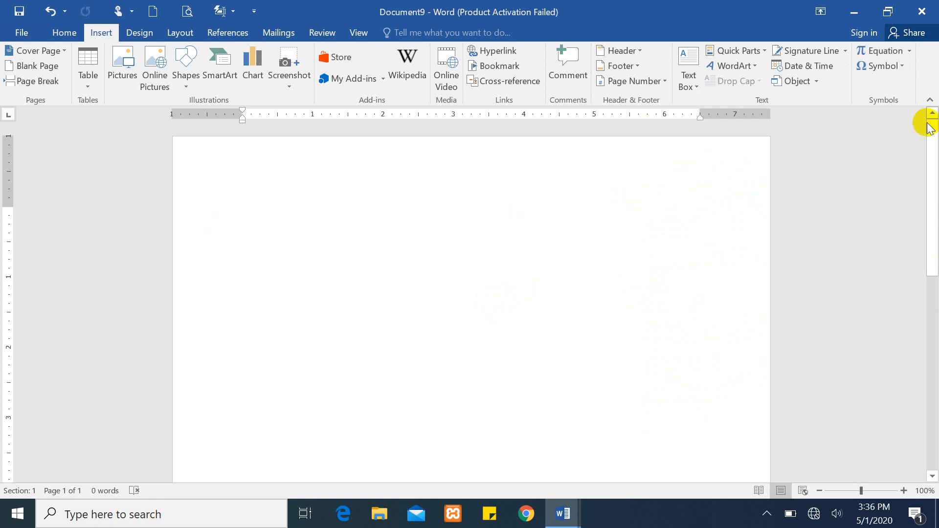
- Open the full symbol collection for insertion and set its font to Vivaldi
{"action": "left_click", "coordinate": [901, 65]}
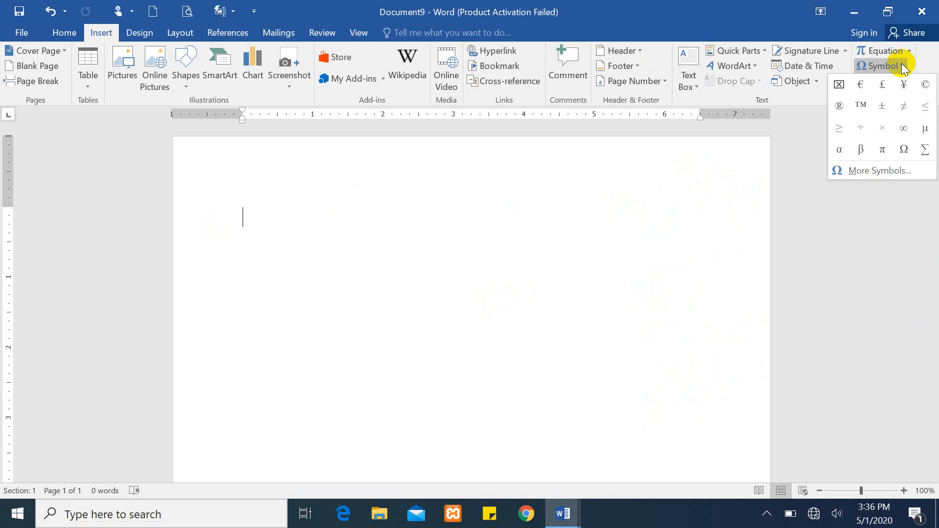
{"action": "left_click", "coordinate": [925, 86]}
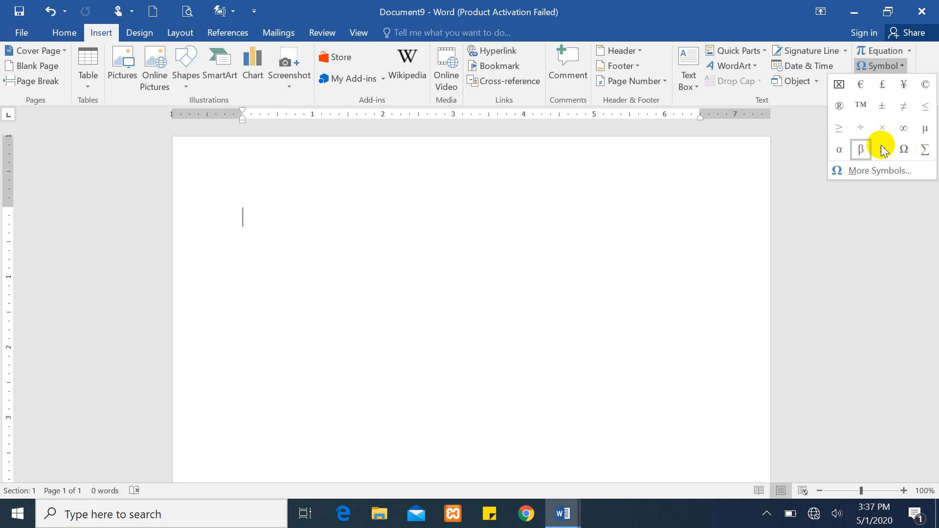
{"action": "left_click", "coordinate": [873, 170]}
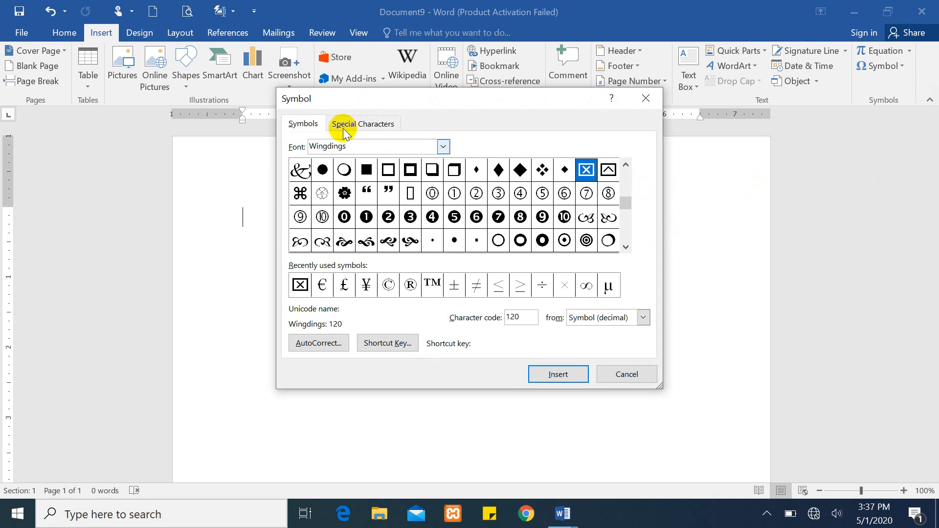
{"action": "left_click", "coordinate": [444, 147]}
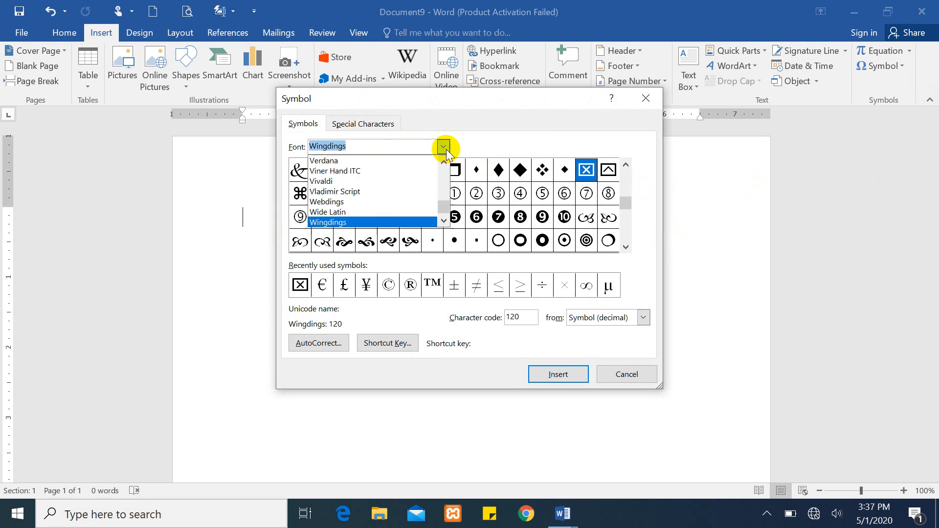
{"action": "left_click", "coordinate": [362, 183]}
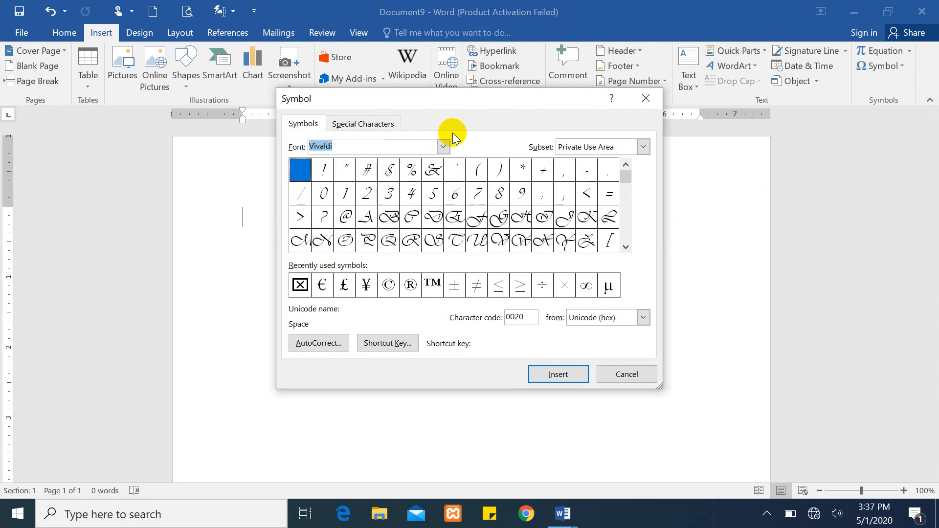
- Preview the Webdings and Wide Latin symbol sets and return the font to Vivaldi
{"action": "left_click", "coordinate": [443, 146]}
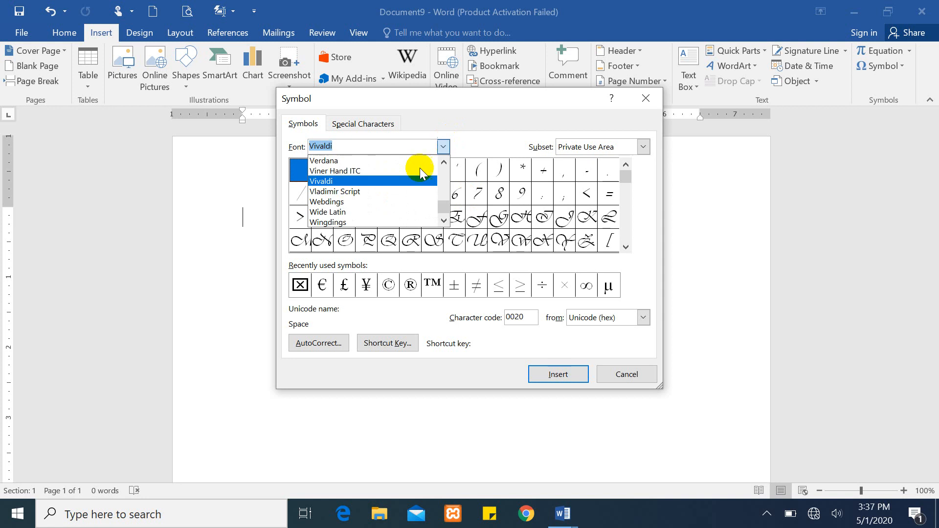
{"action": "left_click", "coordinate": [372, 201]}
{"action": "left_click", "coordinate": [443, 145]}
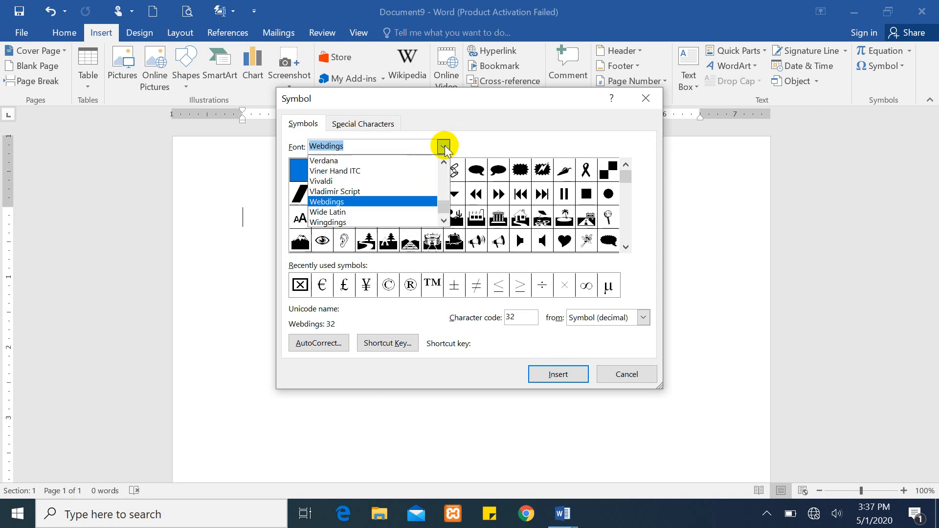
{"action": "left_click", "coordinate": [361, 211]}
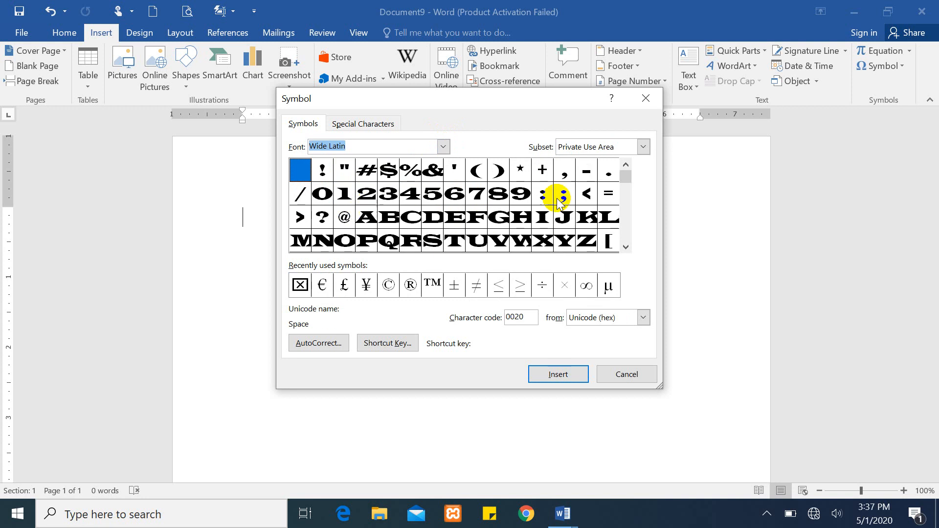
{"action": "left_click", "coordinate": [442, 146]}
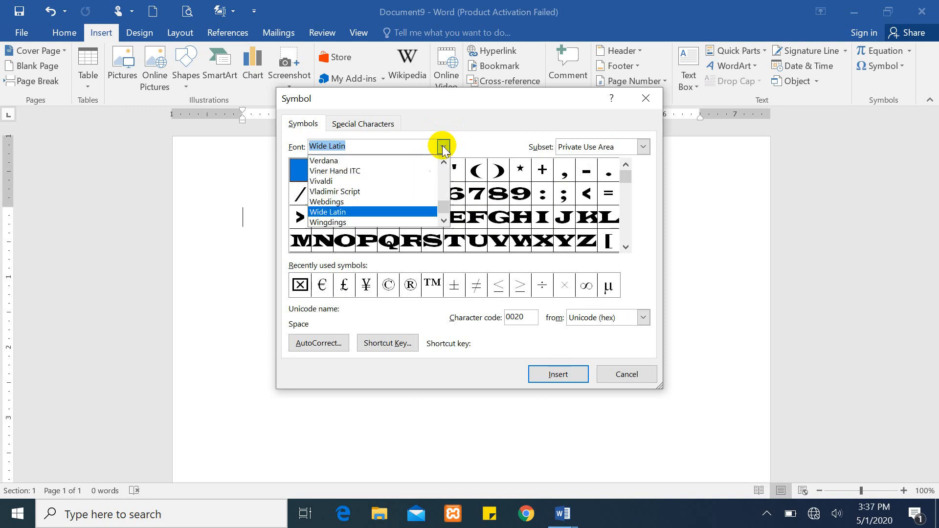
{"action": "left_click", "coordinate": [353, 187]}
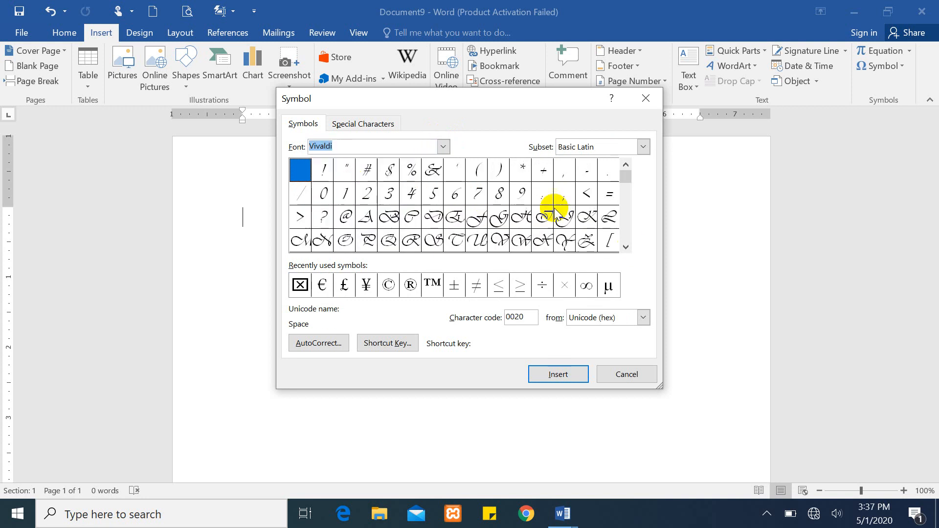
- Select the Vivaldi digit 3 and examine its character code and the available code formats
{"action": "double_click", "coordinate": [524, 316]}
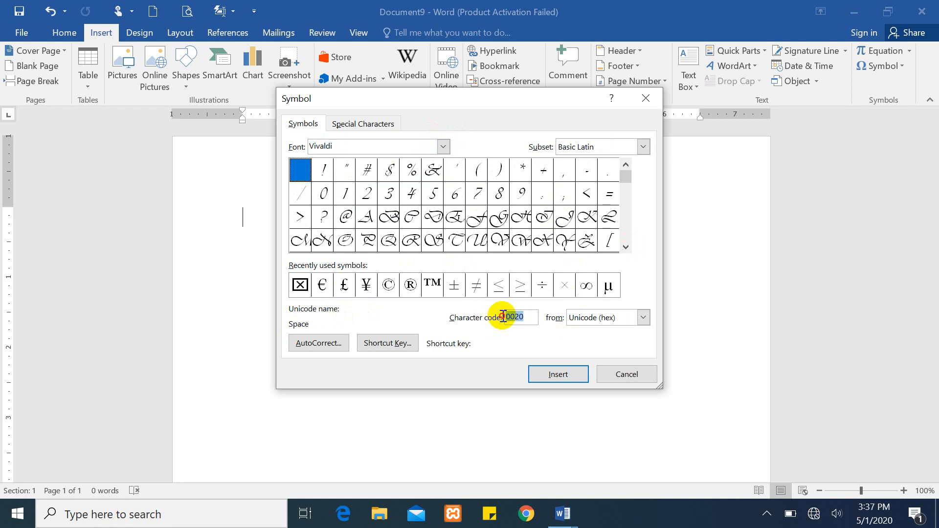
{"action": "left_click", "coordinate": [391, 198]}
{"action": "left_click", "coordinate": [505, 317]}
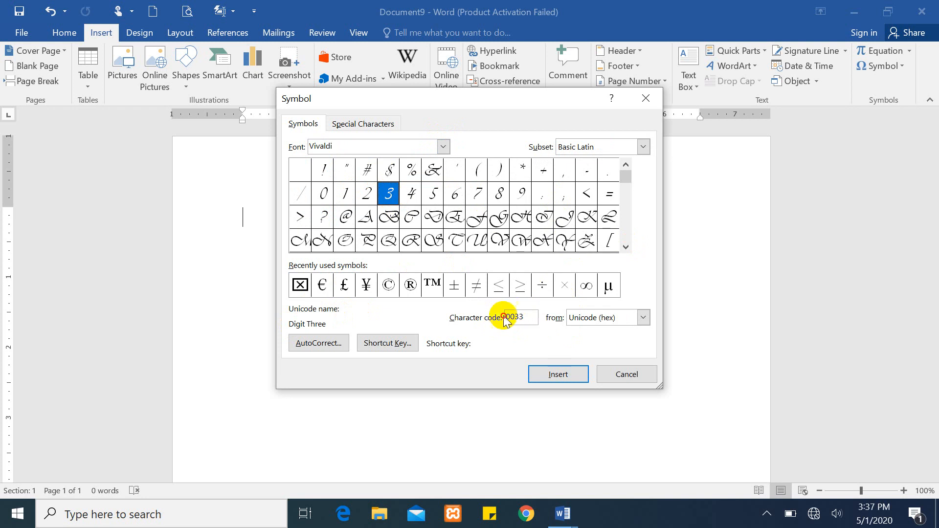
{"action": "left_click_drag", "start_coordinate": [501, 316], "coordinate": [617, 318]}
{"action": "left_click", "coordinate": [634, 319]}
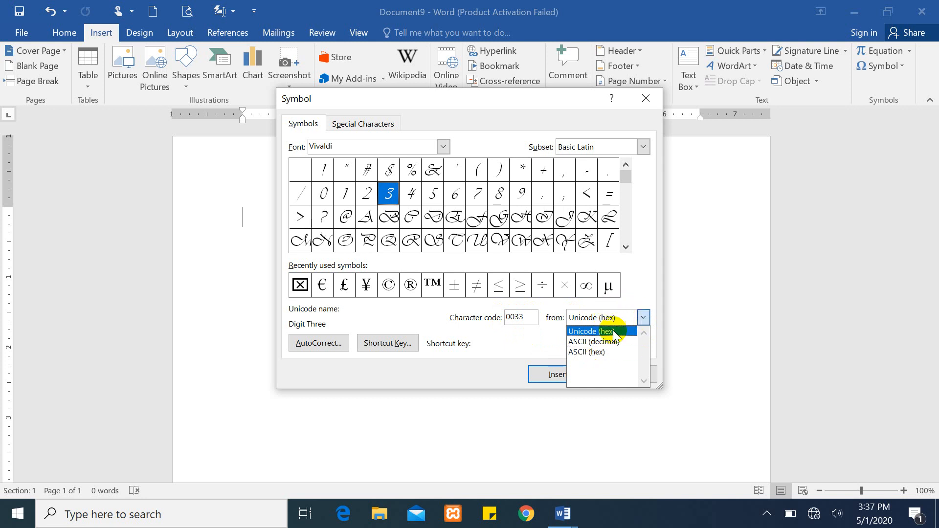
{"action": "left_click", "coordinate": [516, 340]}
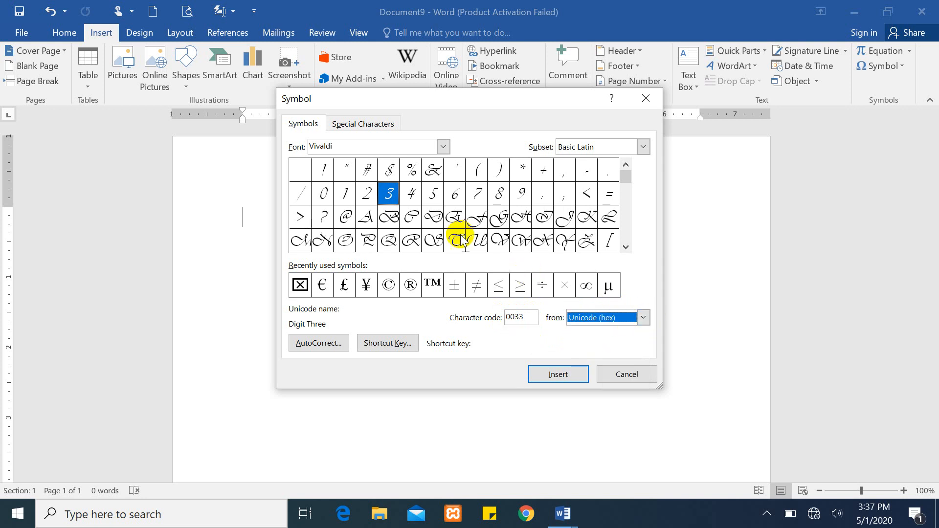
- Select the Vivaldi digit 4, show its character code in ASCII (decimal), and return the format to Unicode (hex)
{"action": "left_click", "coordinate": [413, 195]}
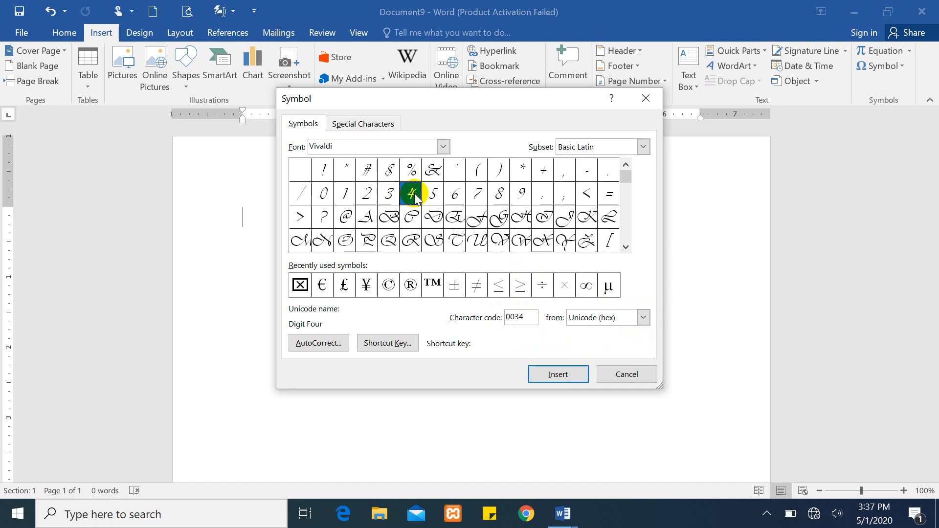
{"action": "left_click", "coordinate": [643, 318]}
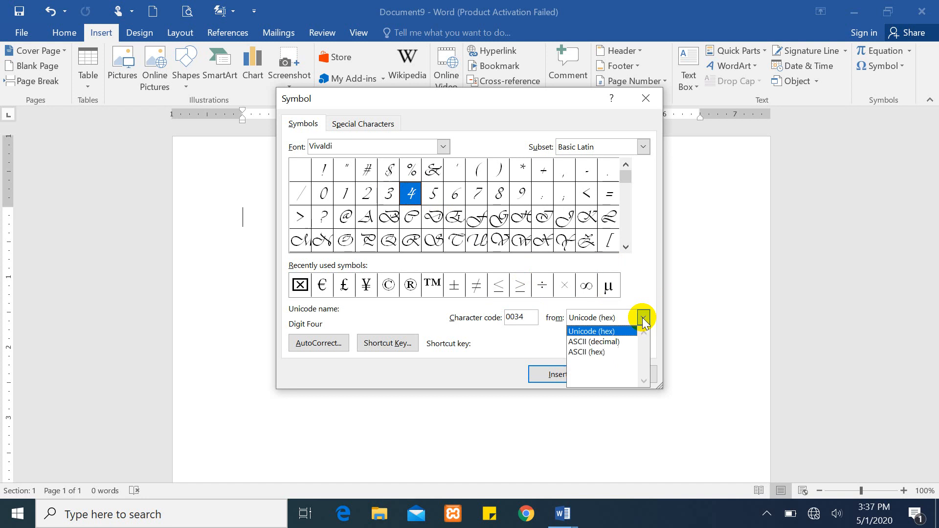
{"action": "left_click", "coordinate": [603, 342]}
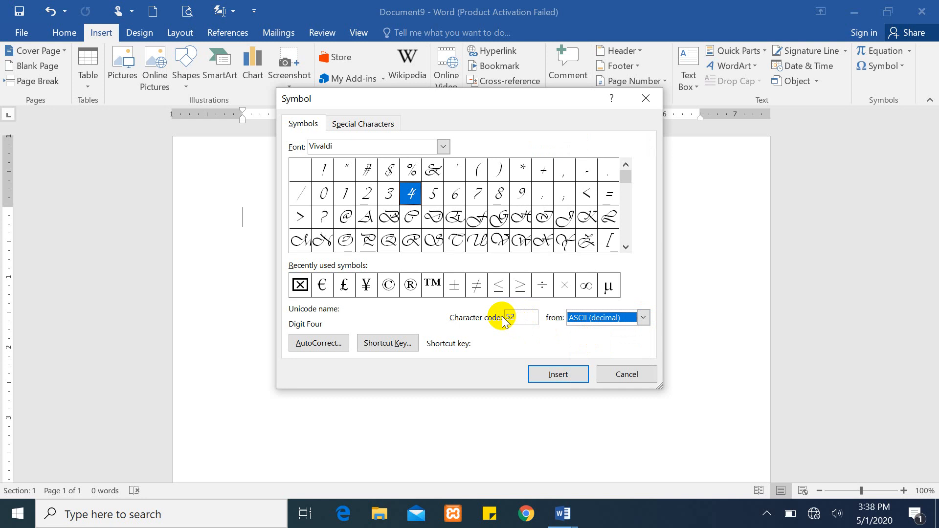
{"action": "left_click", "coordinate": [643, 318]}
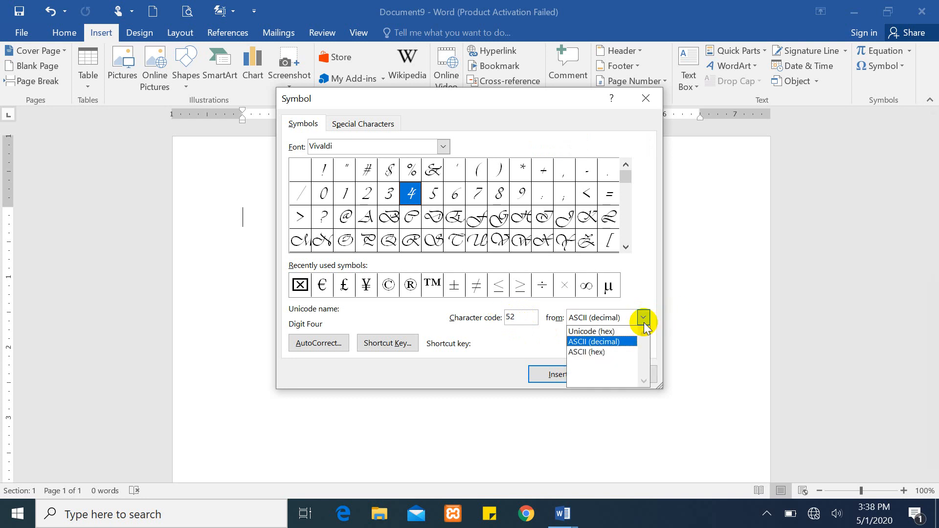
{"action": "left_click", "coordinate": [607, 332]}
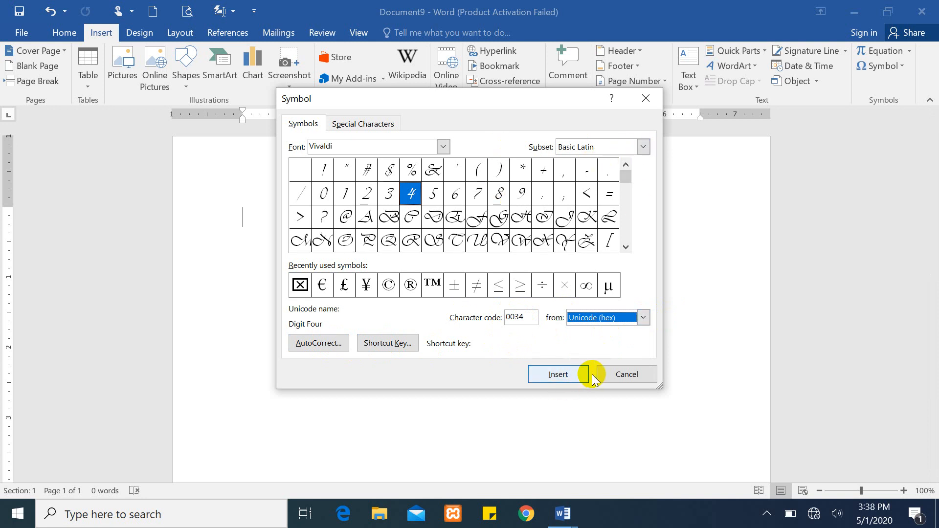
- Insert the selected Vivaldi digit 4 followed by the capital letter F into the document and close the symbol collection
{"action": "left_click", "coordinate": [558, 376]}
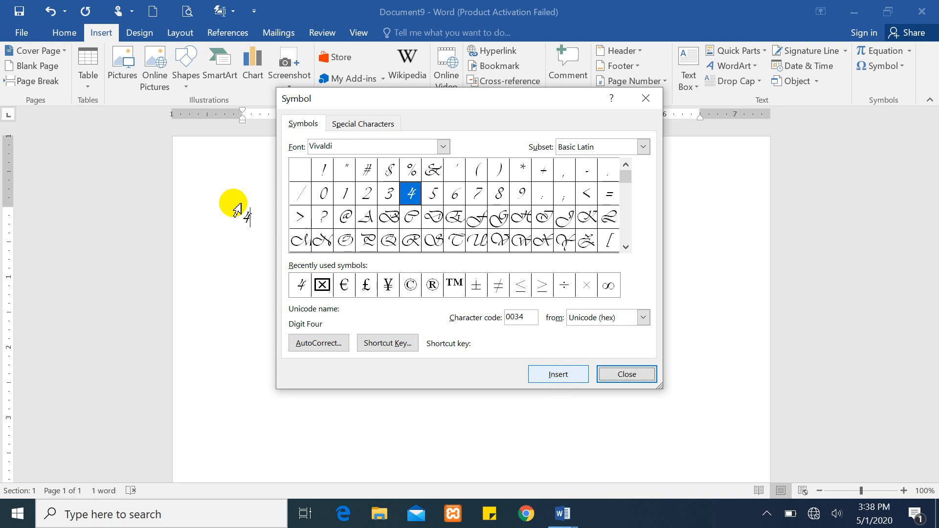
{"action": "left_click", "coordinate": [475, 217]}
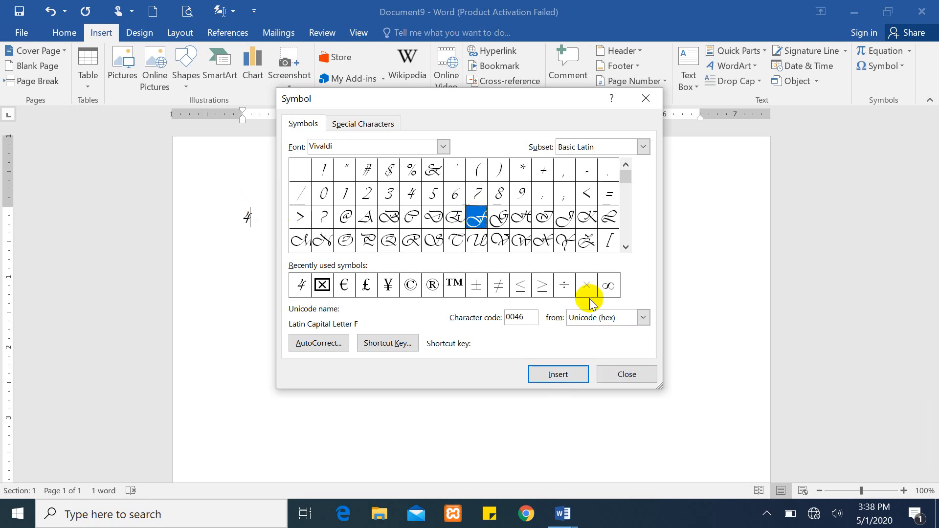
{"action": "left_click", "coordinate": [552, 373]}
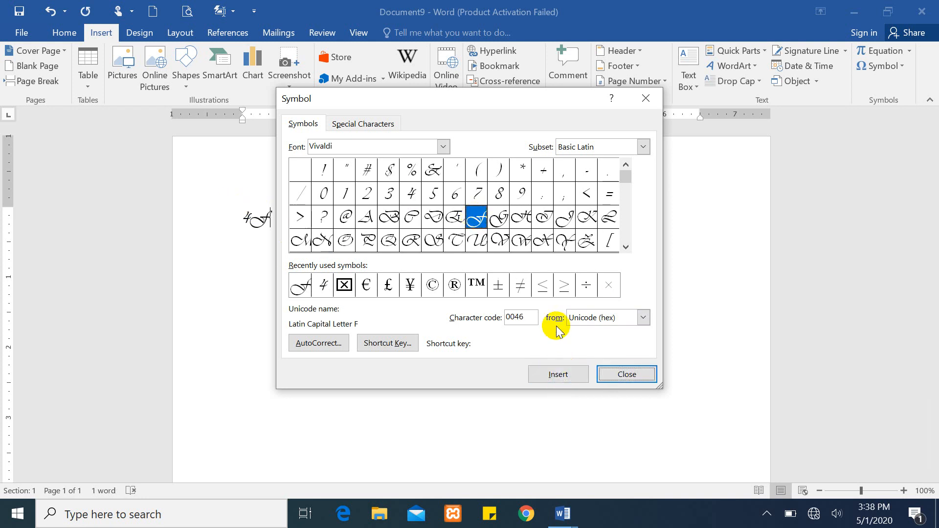
{"action": "left_click", "coordinate": [644, 100]}
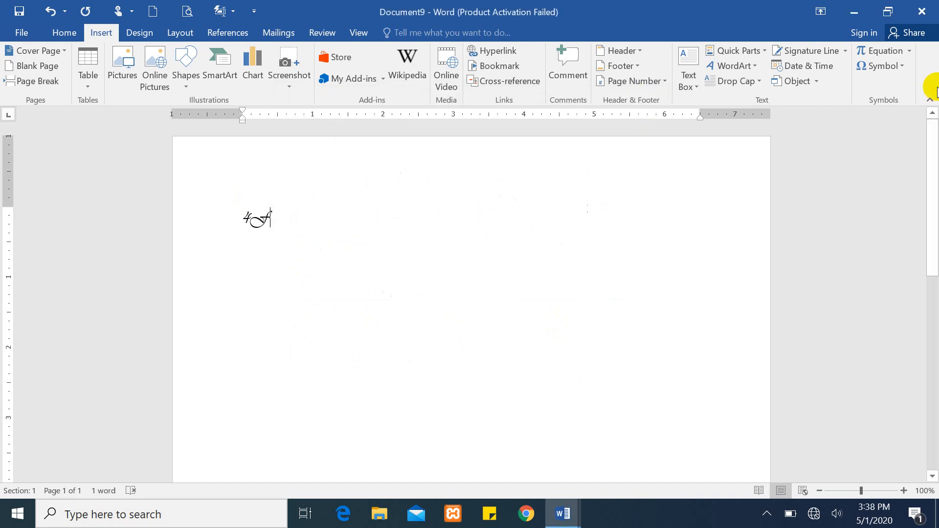
- Look at the recently used symbols, and delete the inserted Vivaldi 4 and F from the document
{"action": "left_click", "coordinate": [902, 68]}
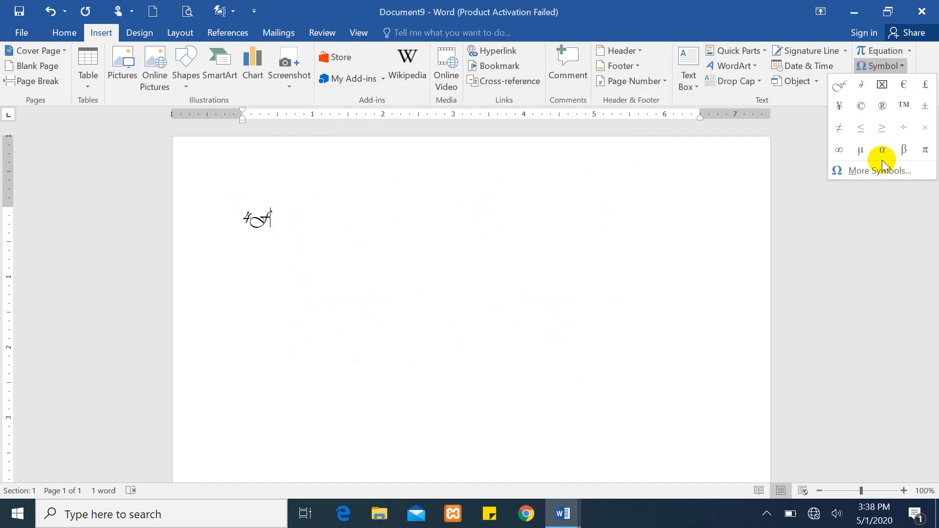
{"action": "left_click", "coordinate": [604, 245]}
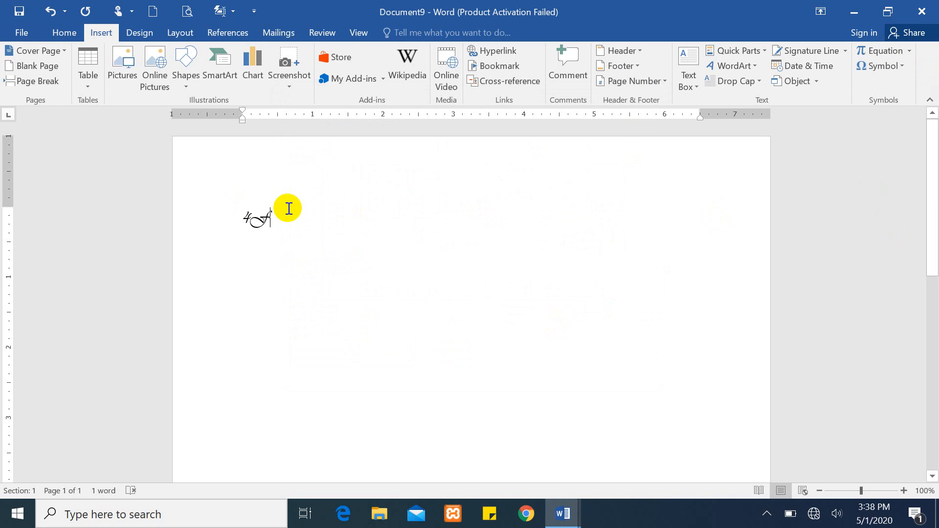
{"action": "left_click", "coordinate": [222, 216]}
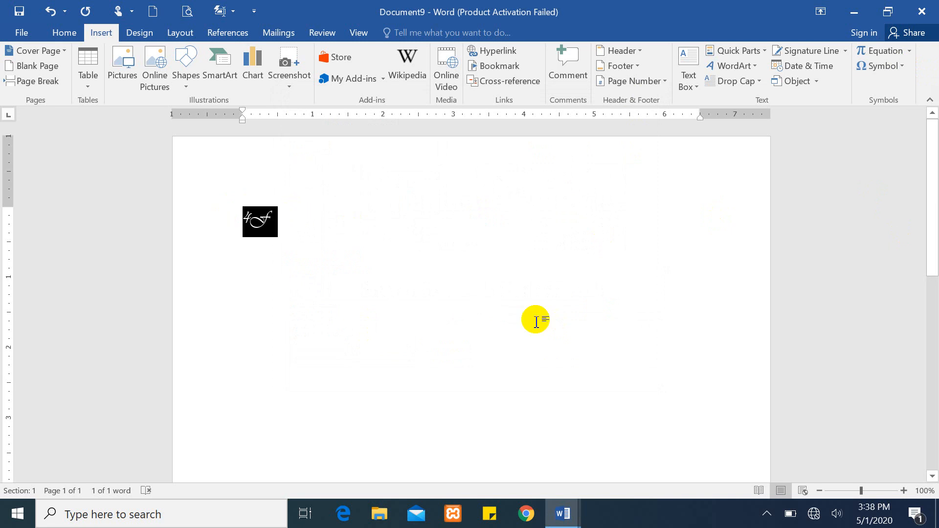
{"action": "key", "text": "Delete"}
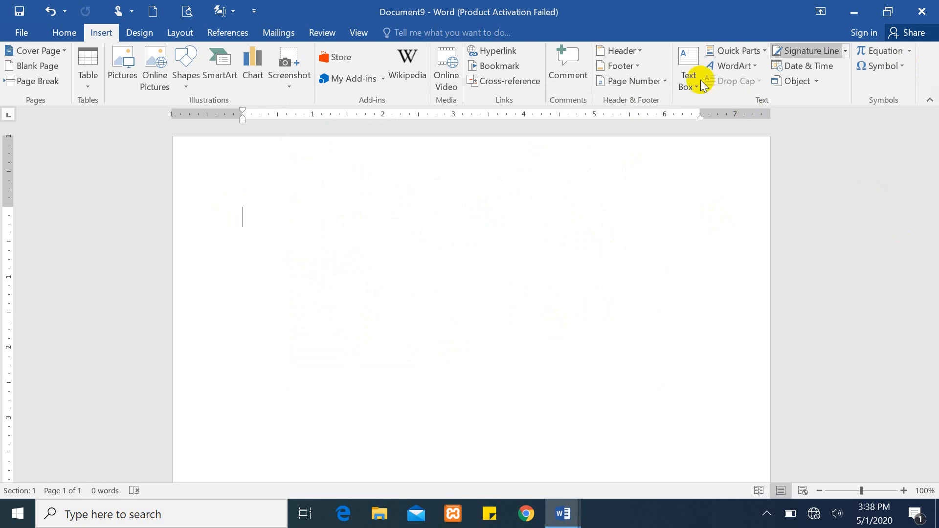
- Look over the document design options and the gallery of built-in themes without applying one
{"action": "left_click", "coordinate": [139, 34]}
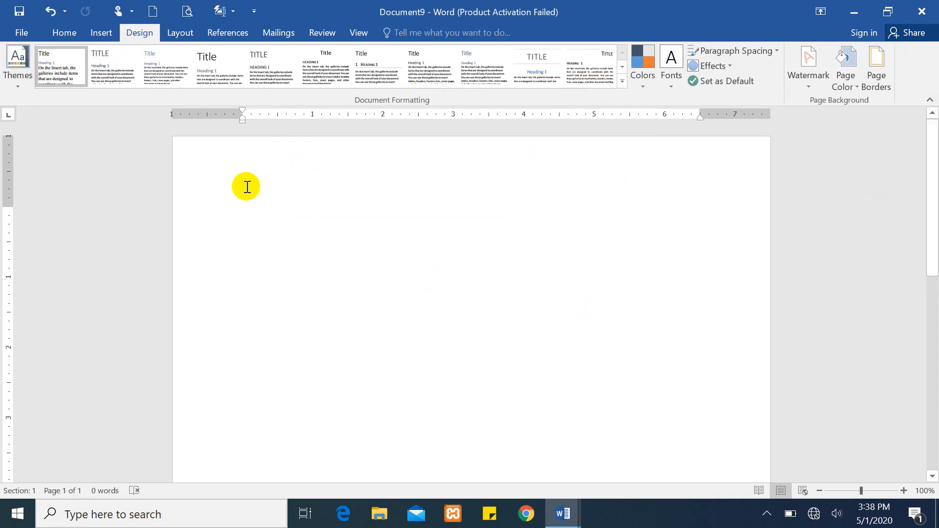
{"action": "left_click", "coordinate": [17, 87]}
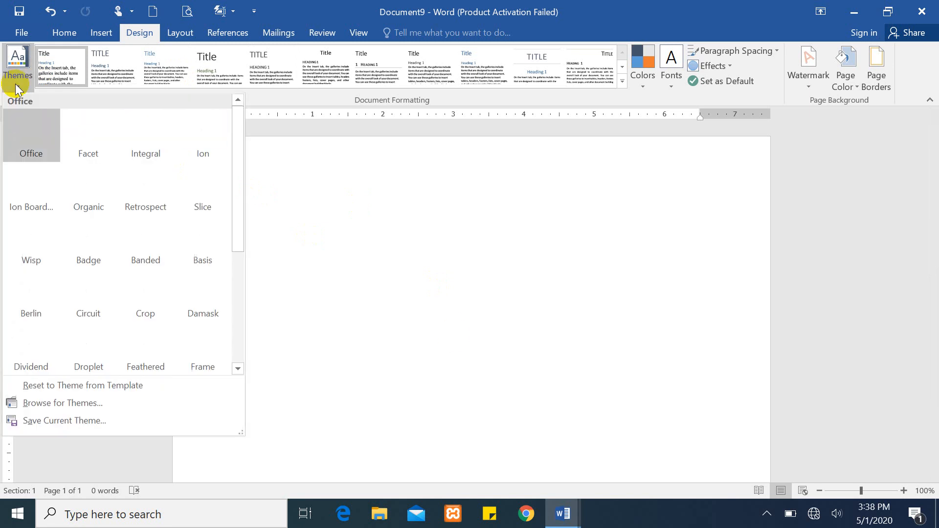
{"action": "left_click", "coordinate": [338, 182]}
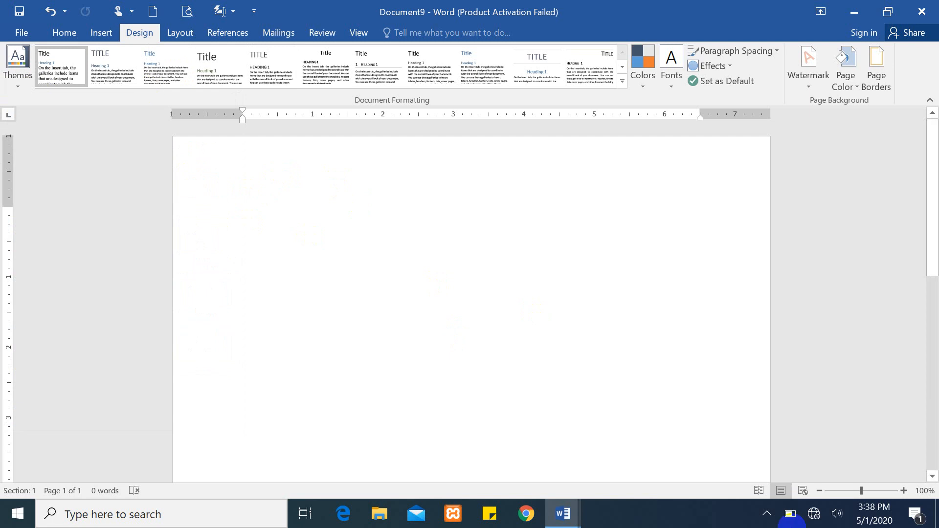
{"action": "left_click", "coordinate": [766, 514]}
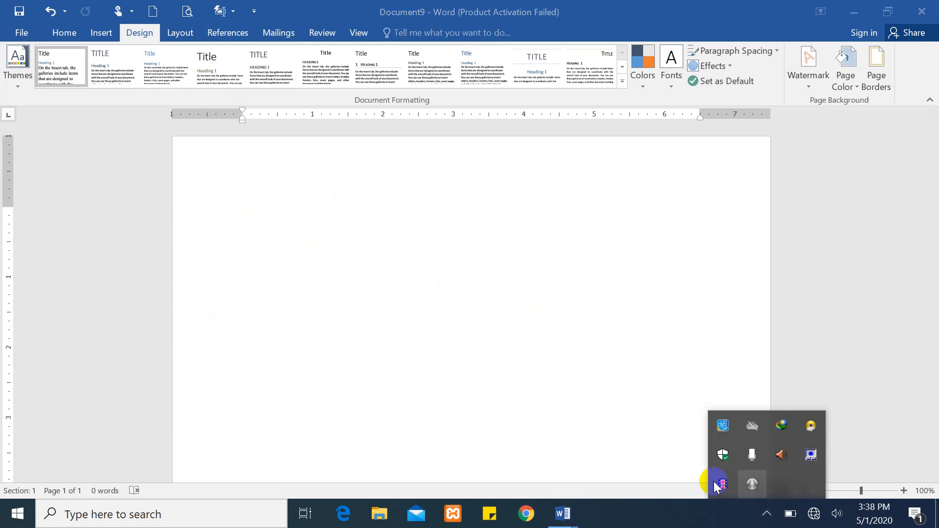